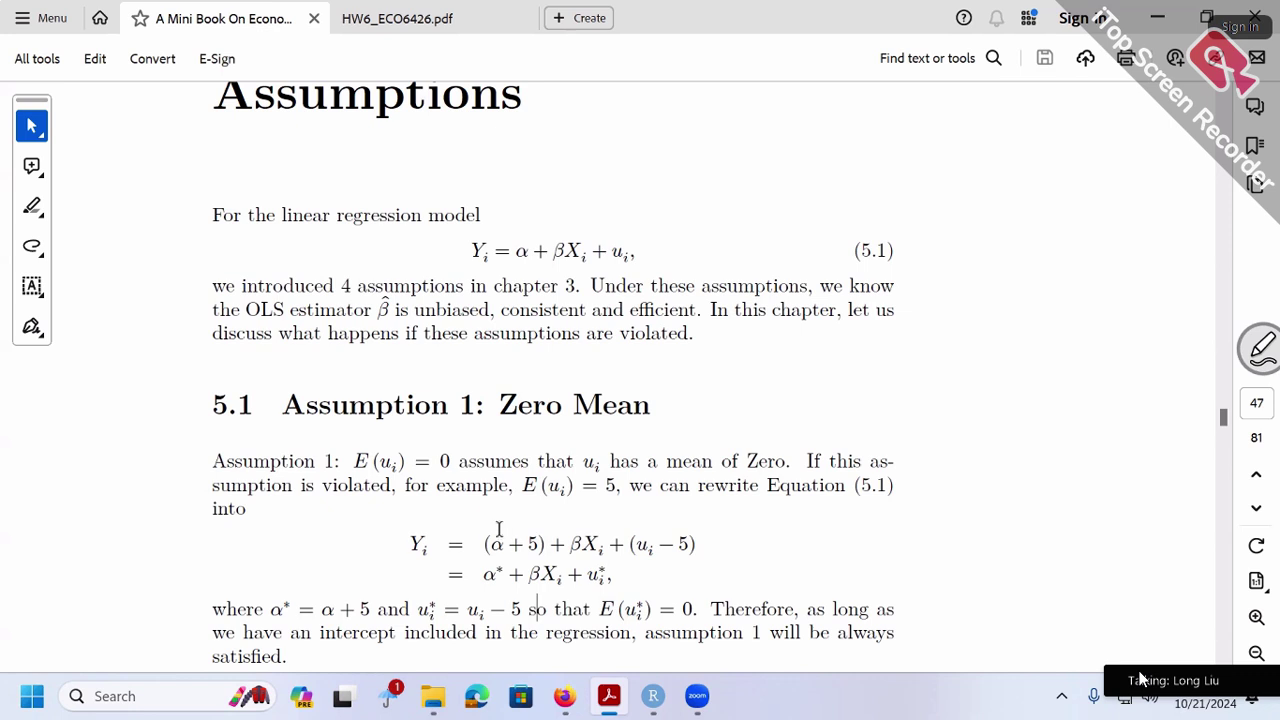
Step: Read section 5.1 on the zero-mean assumption and the start of section 5.2 on heteroskedasticity
scroll(498, 529, "down", 4)
scroll(515, 497, "down", 6)
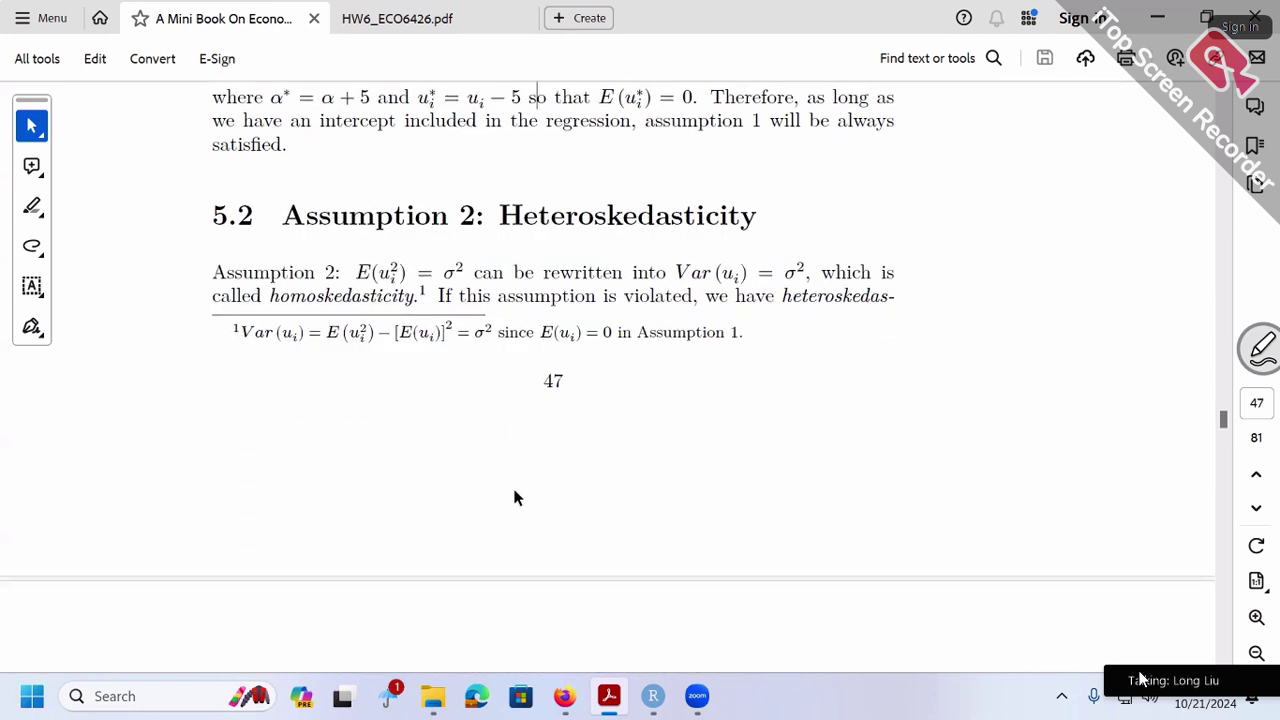
scroll(514, 494, "down", 1)
scroll(512, 489, "down", 1)
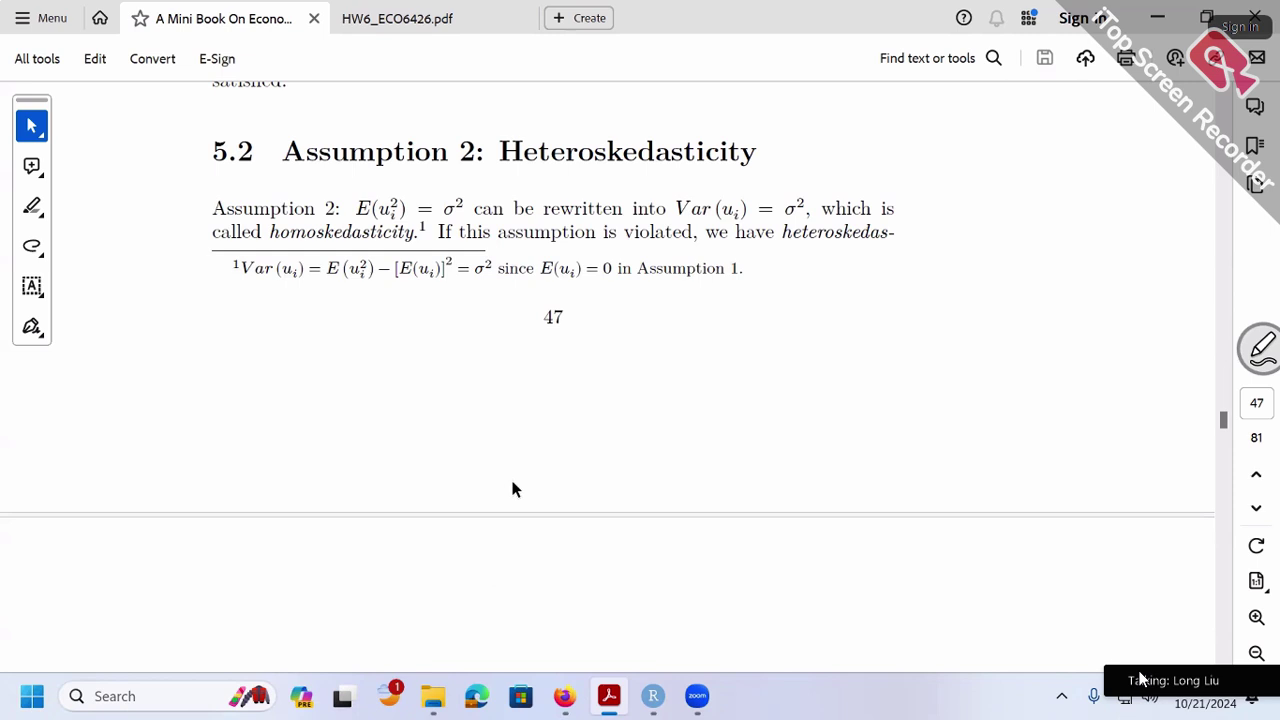
scroll(512, 489, "up", 5)
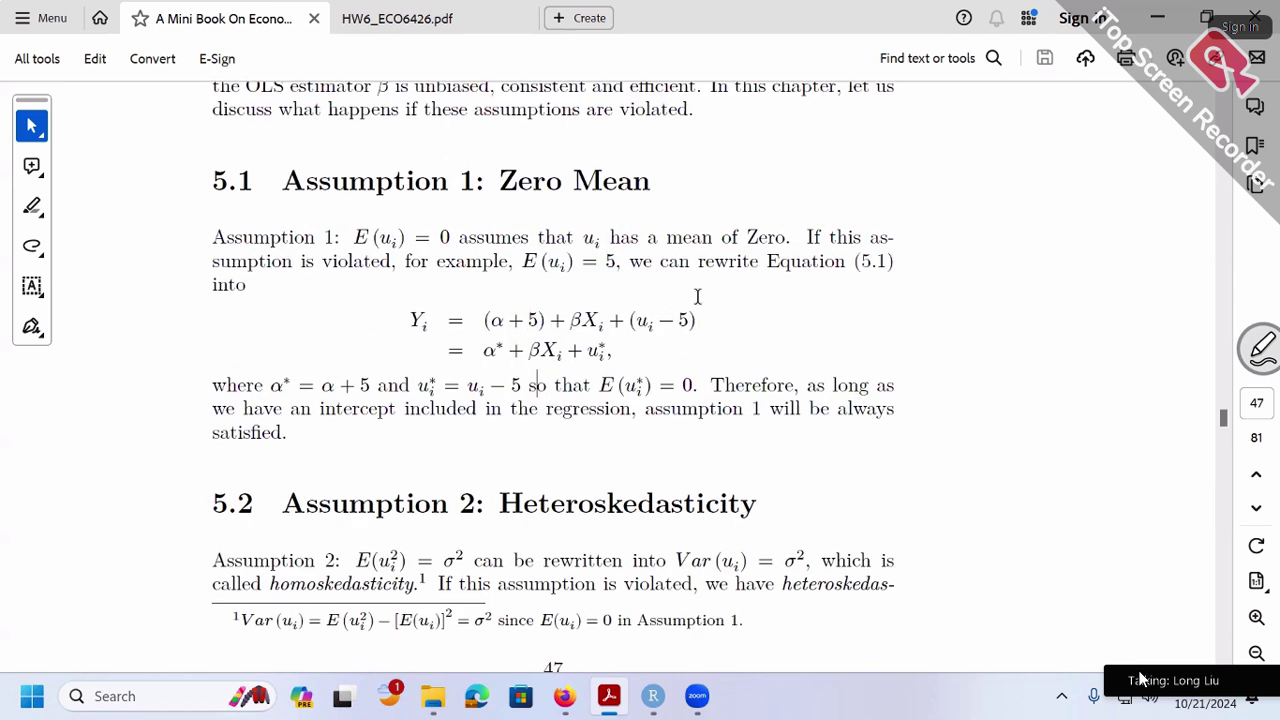
scroll(727, 358, "up", 1)
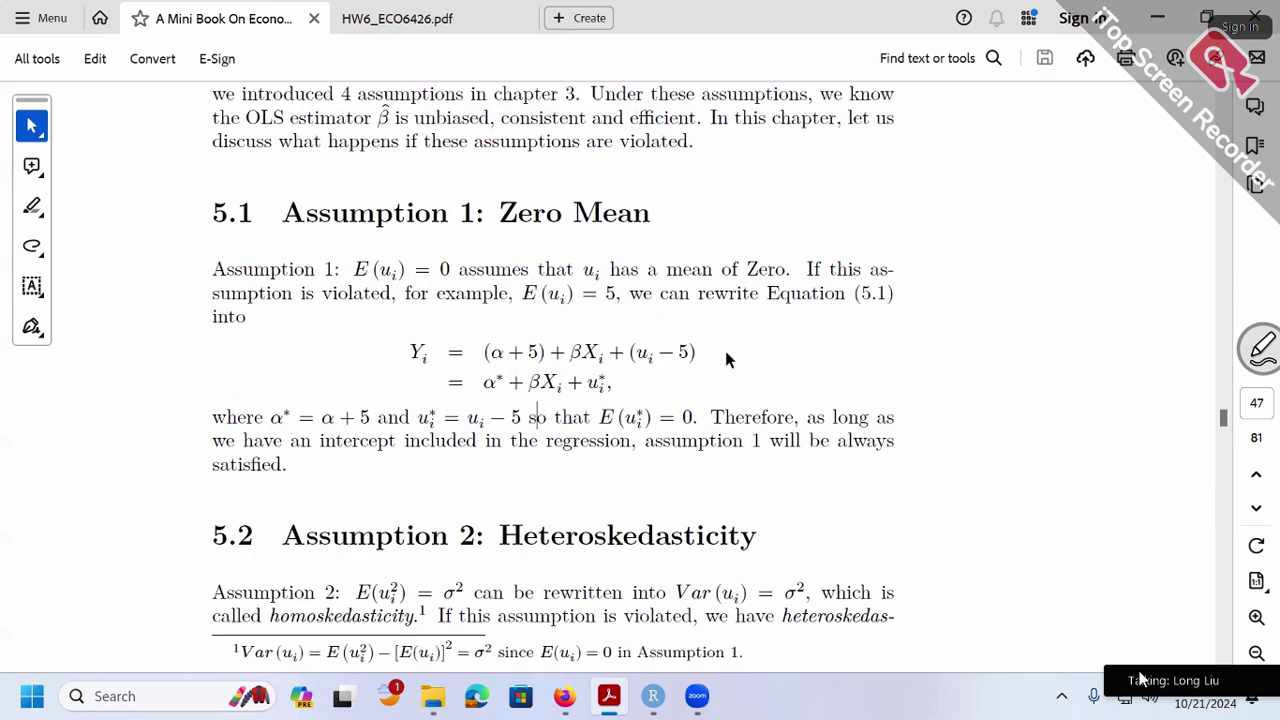
scroll(727, 355, "up", 1)
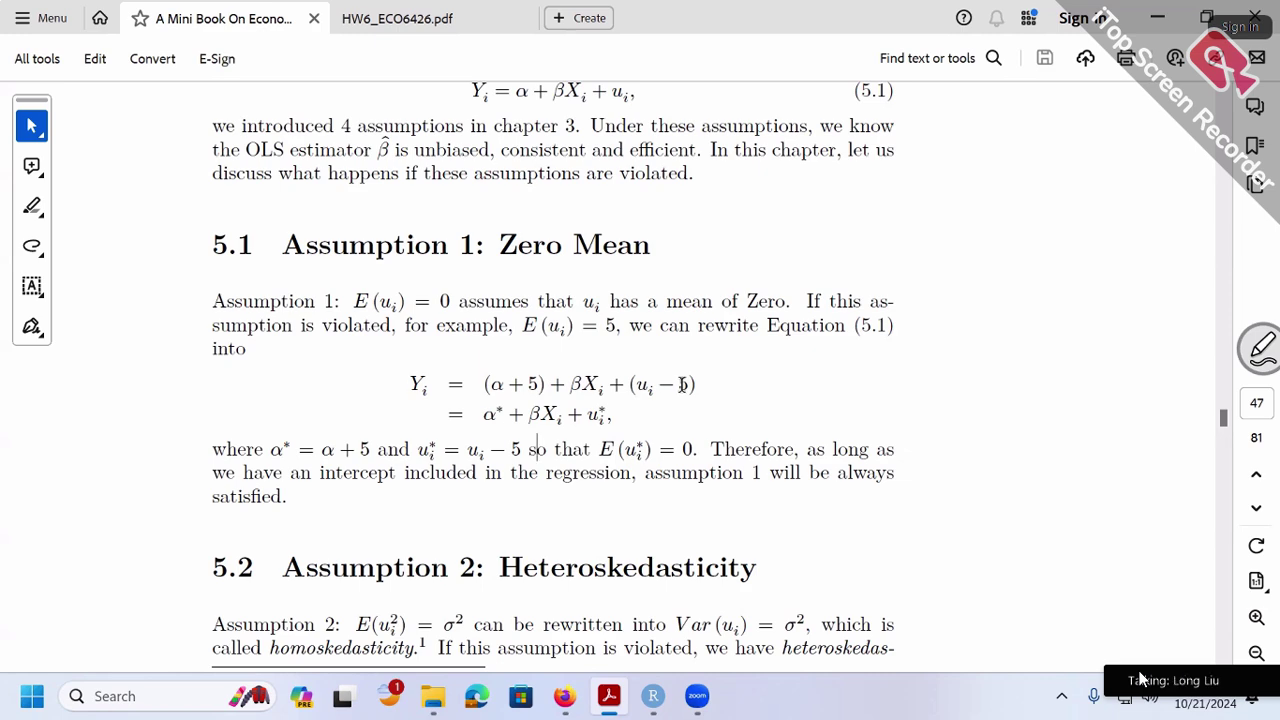
scroll(681, 384, "down", 5)
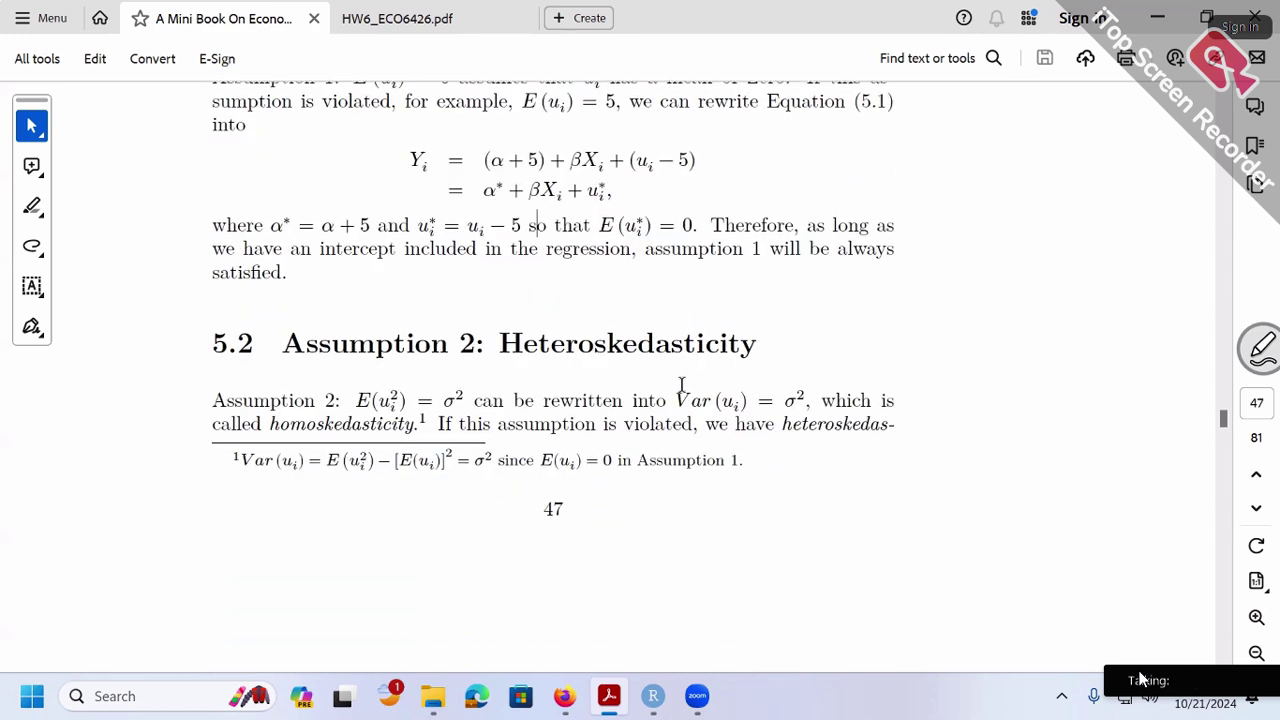
scroll(681, 391, "down", 1)
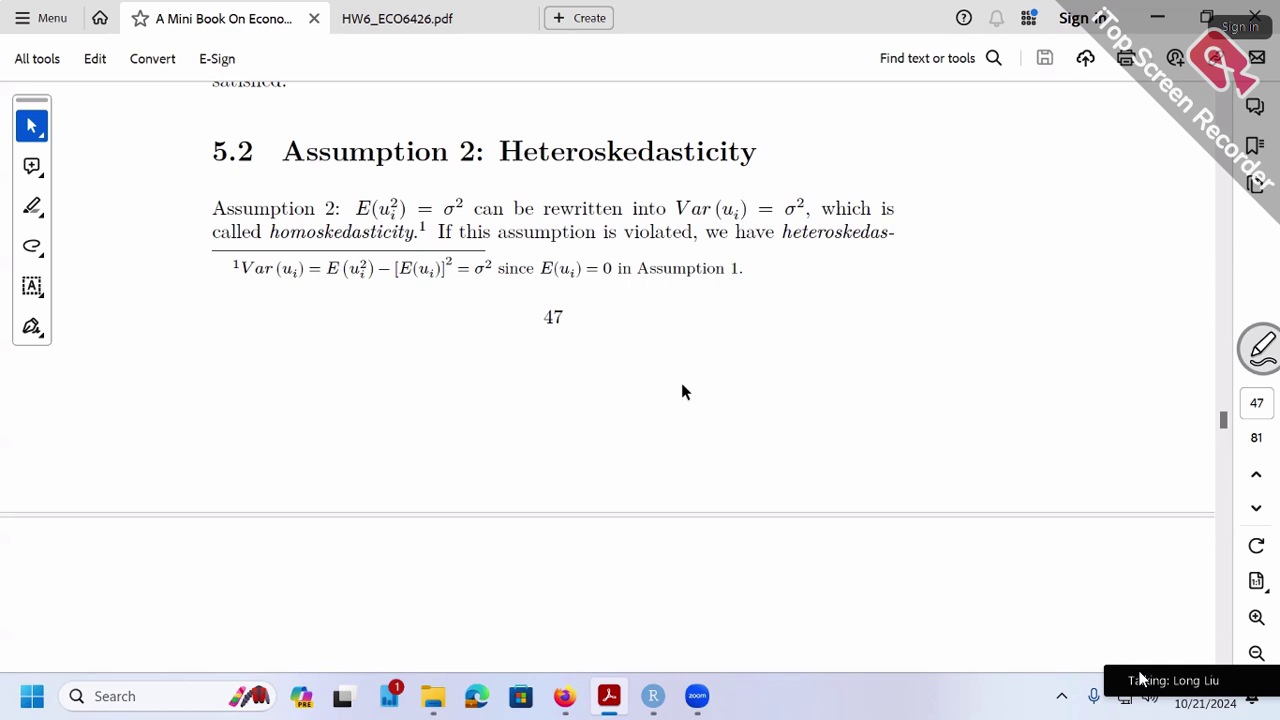
Step: Select the terms Var(u_i), E(u_i) and E(u_i²) one after another in the variance footnote on page 47
double_click(454, 207)
left_click(280, 281)
double_click(249, 270)
left_click_drag(249, 270, 298, 277)
left_click(300, 381)
left_click_drag(397, 270, 442, 272)
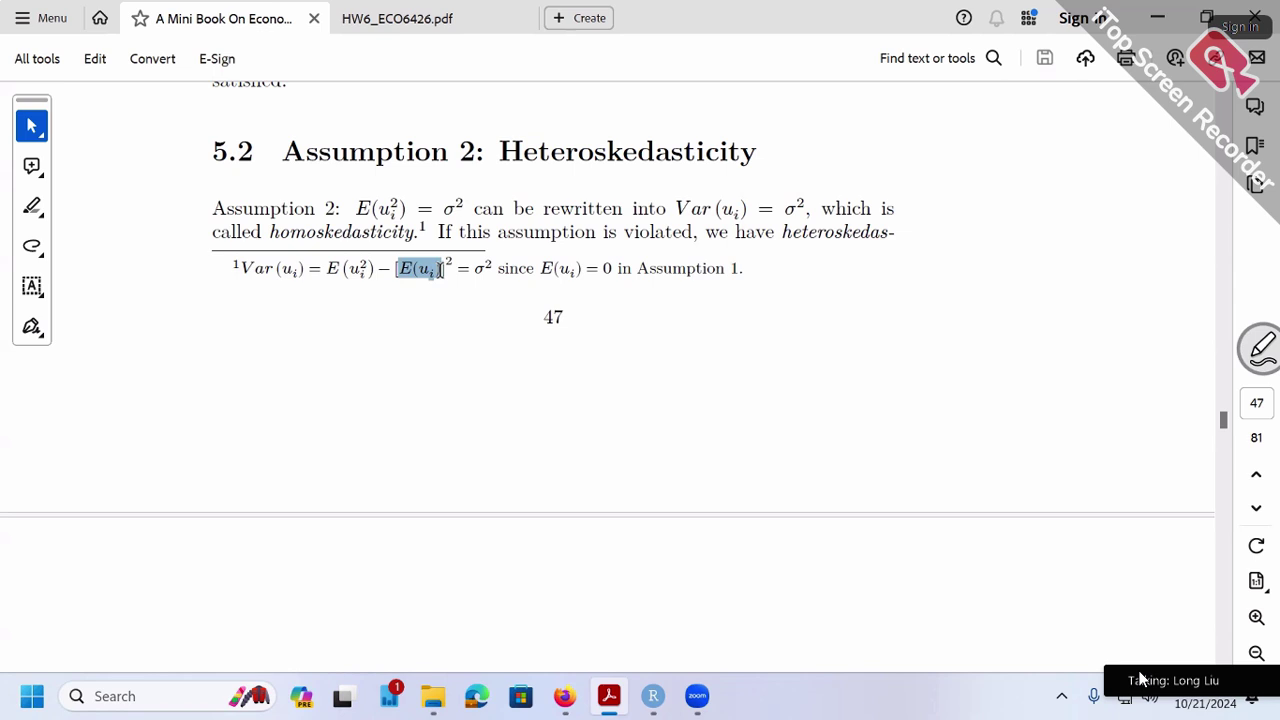
left_click_drag(441, 271, 442, 271)
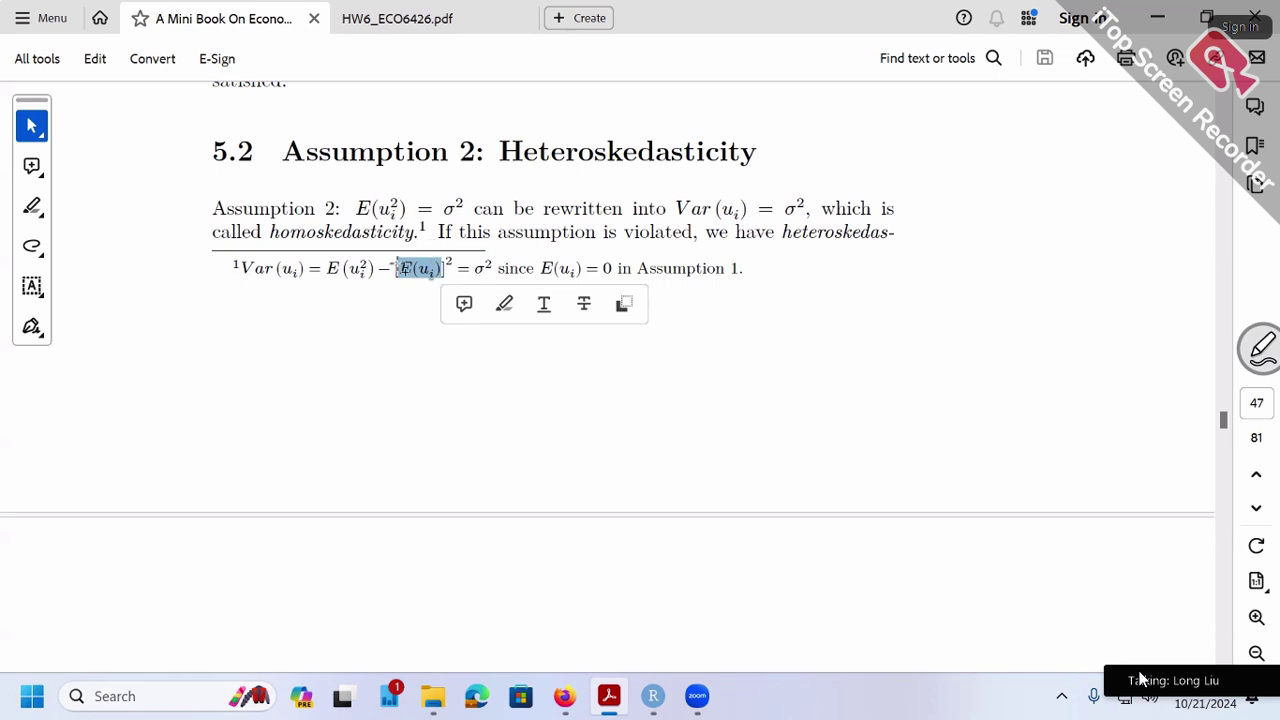
left_click_drag(326, 270, 388, 268)
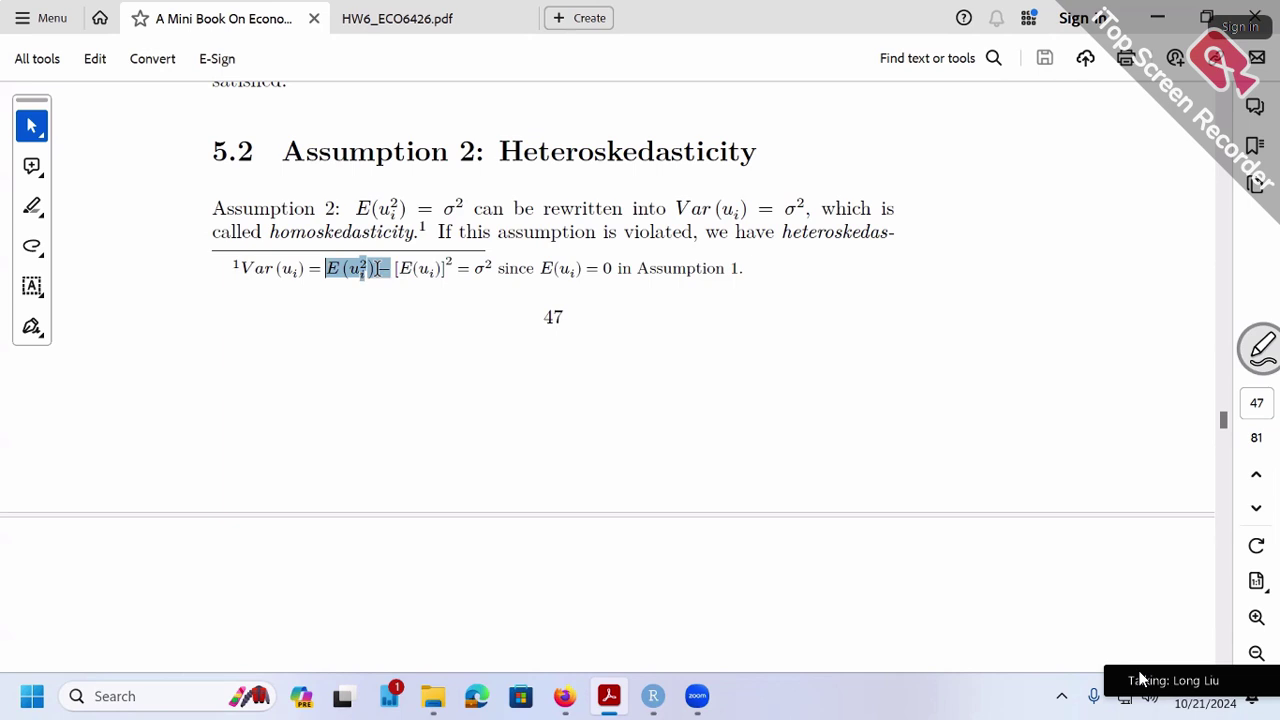
left_click_drag(379, 268, 384, 268)
Step: Select E(u_i²) = σ², its rewritten form Var(u_i) = σ² and the word "homoskedasticity" in turn in Assumption 2
left_click_drag(356, 208, 462, 207)
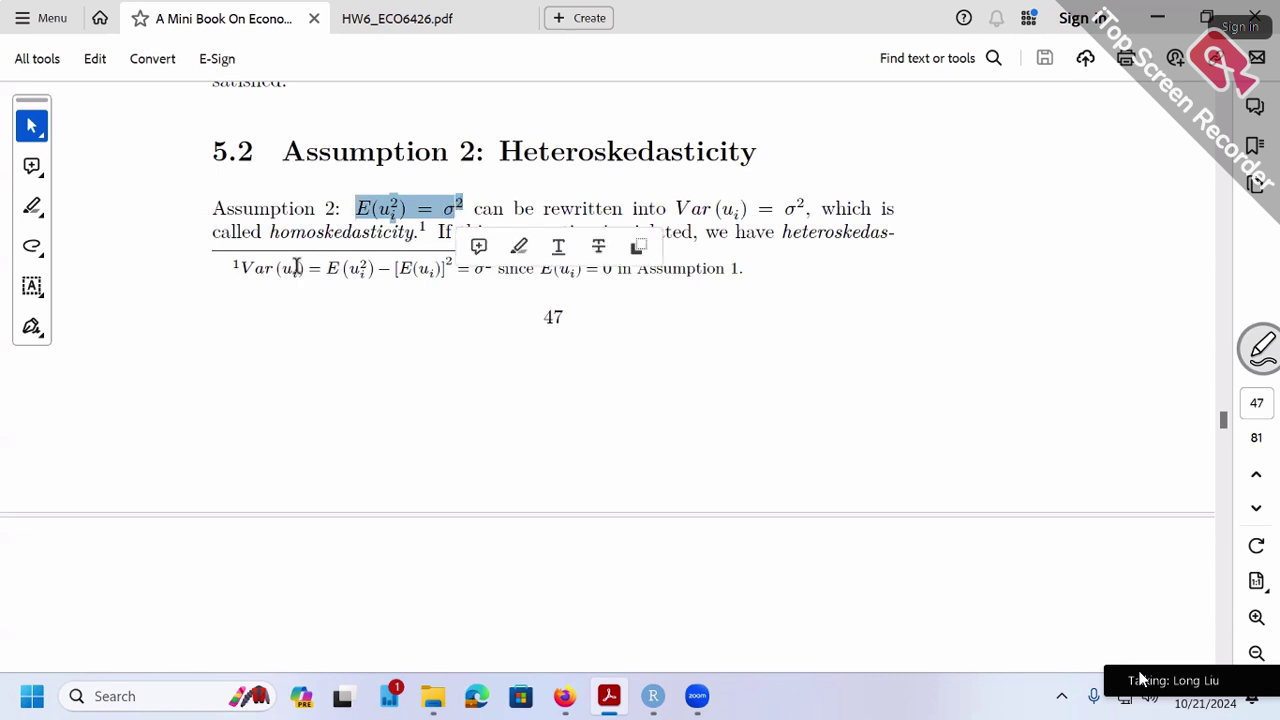
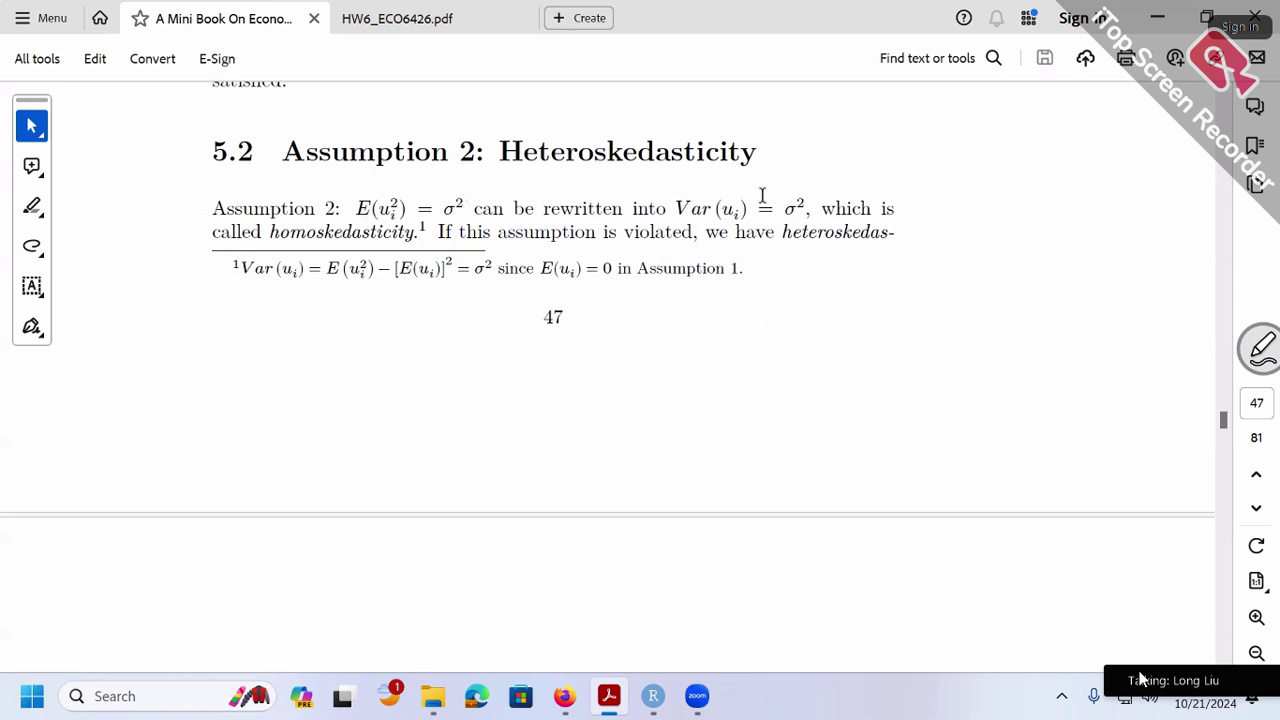
left_click_drag(677, 209, 800, 208)
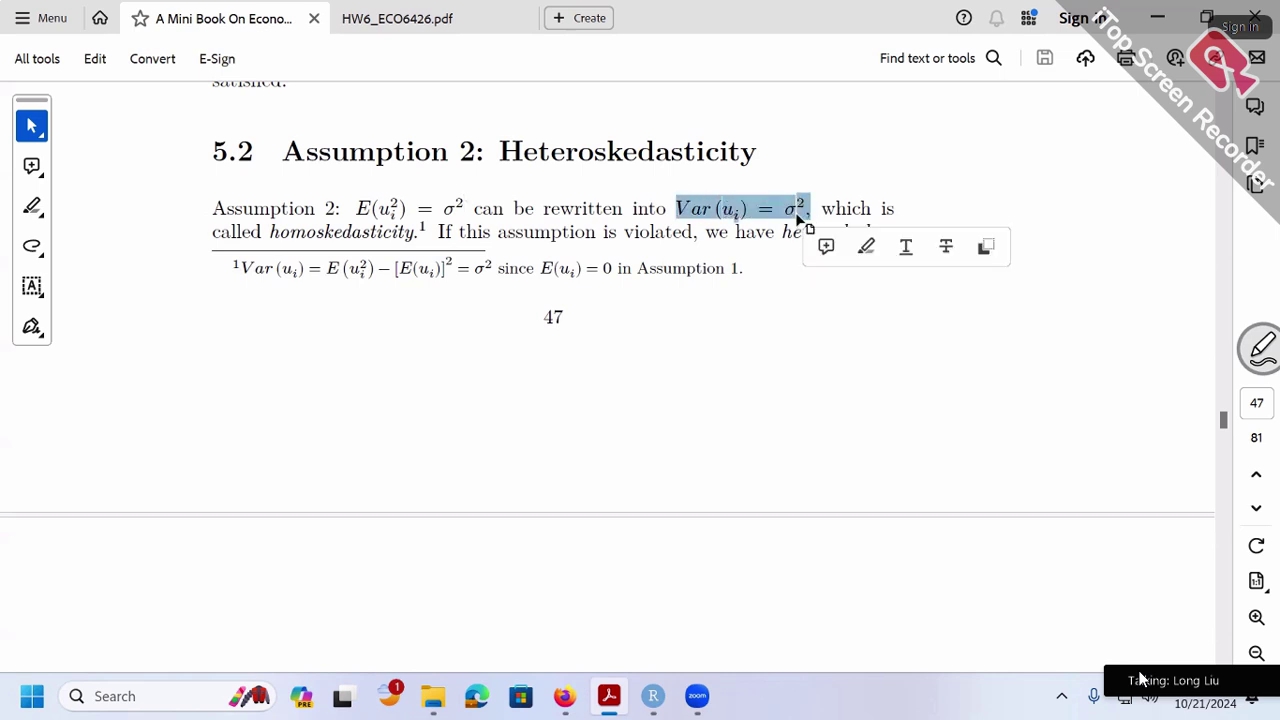
left_click_drag(268, 232, 416, 230)
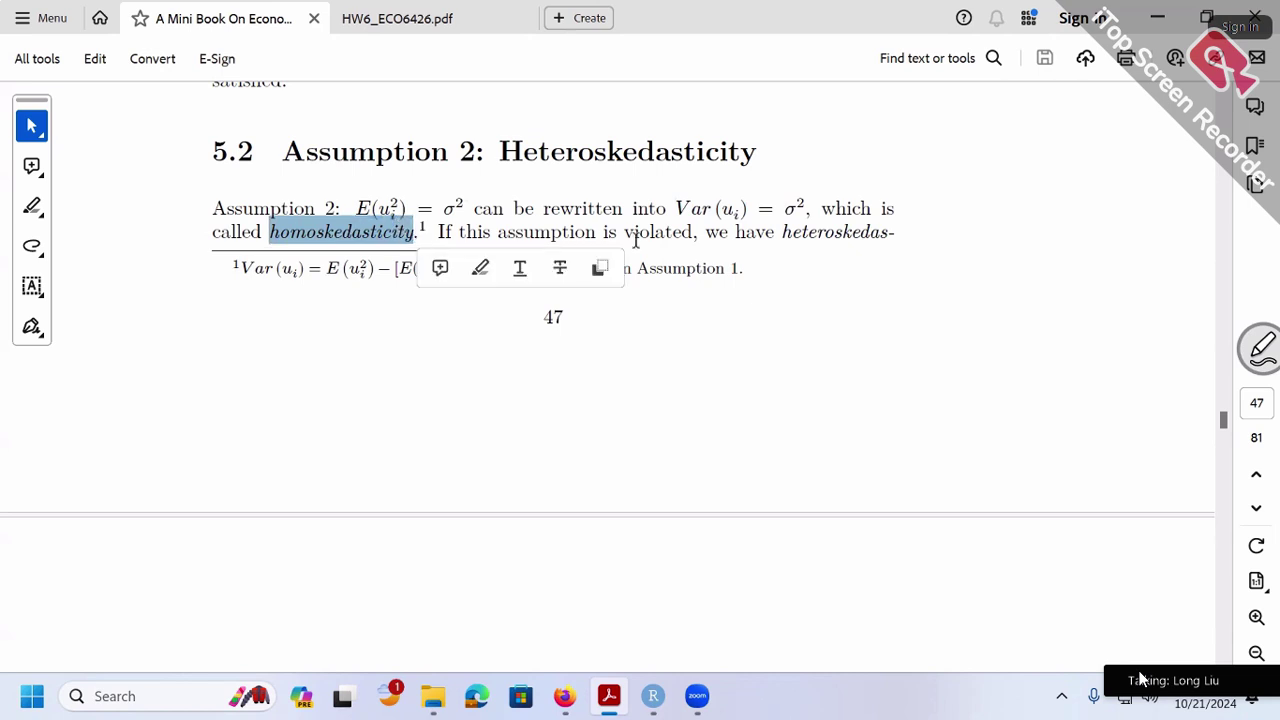
left_click(637, 241)
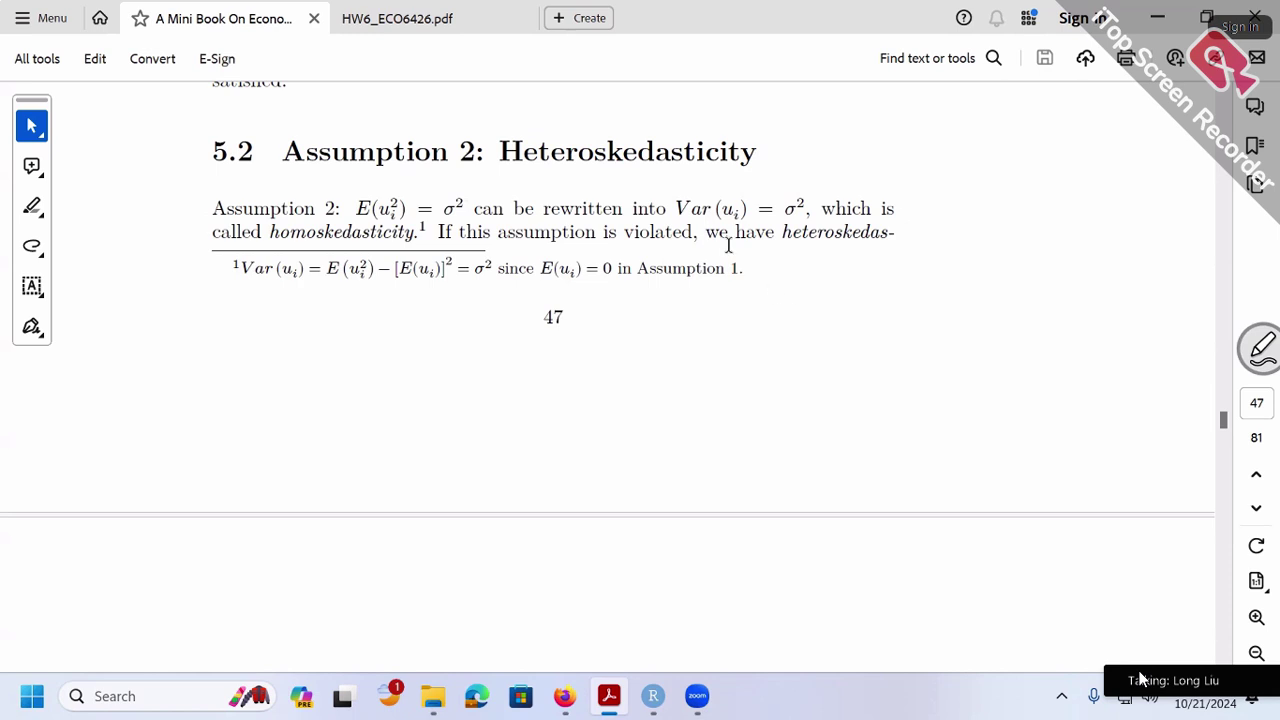
Step: Select the prefix "homo" and the σ² of Var(u_i) = σ² in turn in section 5.2, and clear the selection
scroll(770, 232, "down", 1)
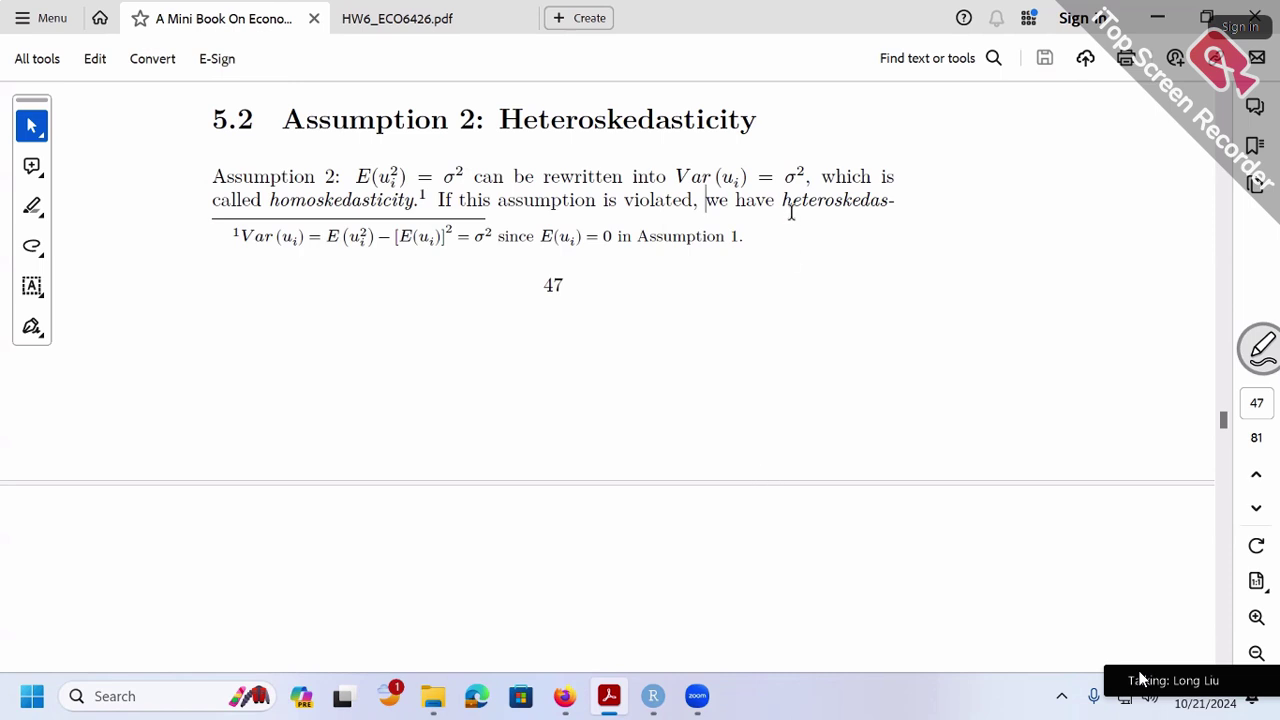
scroll(877, 214, "down", 4)
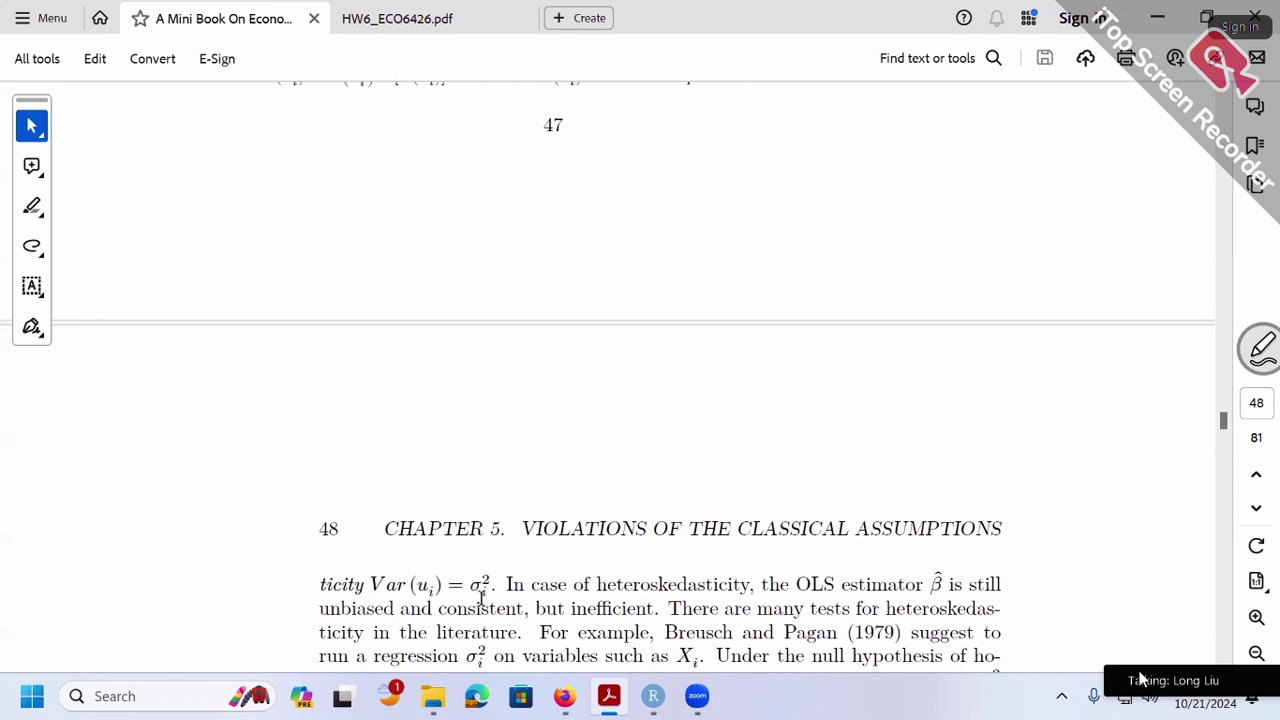
scroll(485, 597, "up", 4)
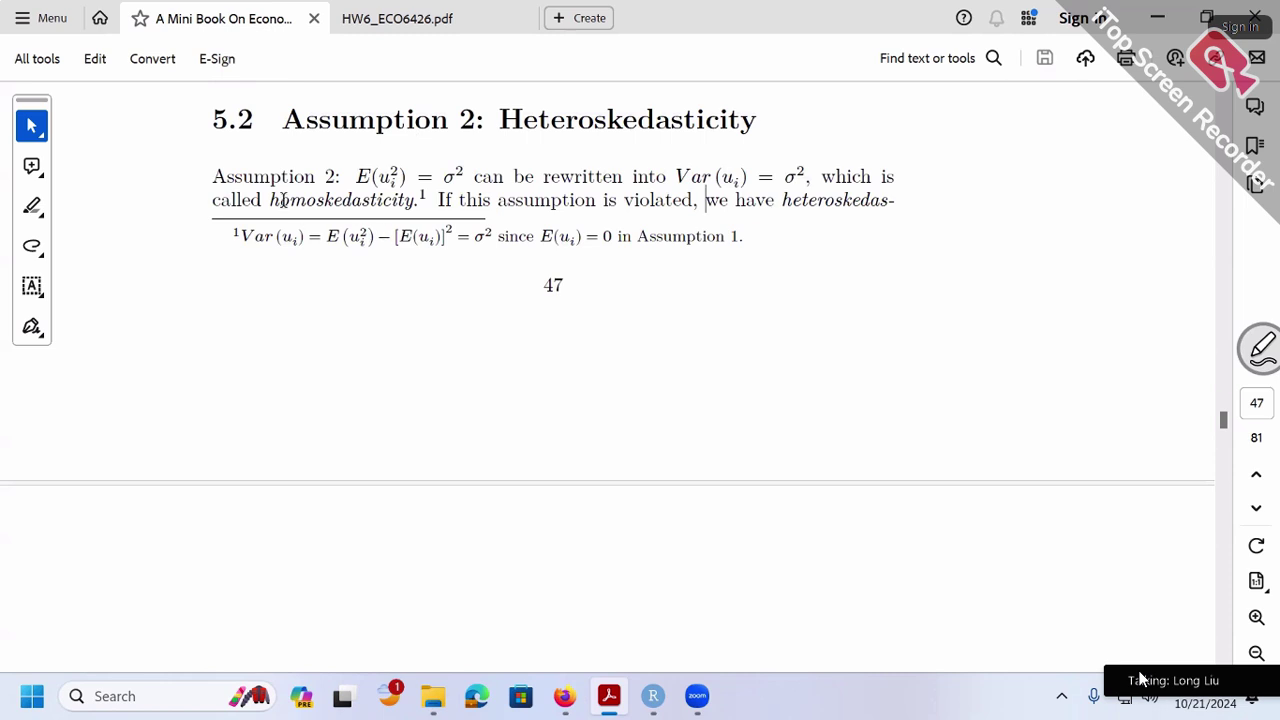
left_click_drag(270, 200, 316, 200)
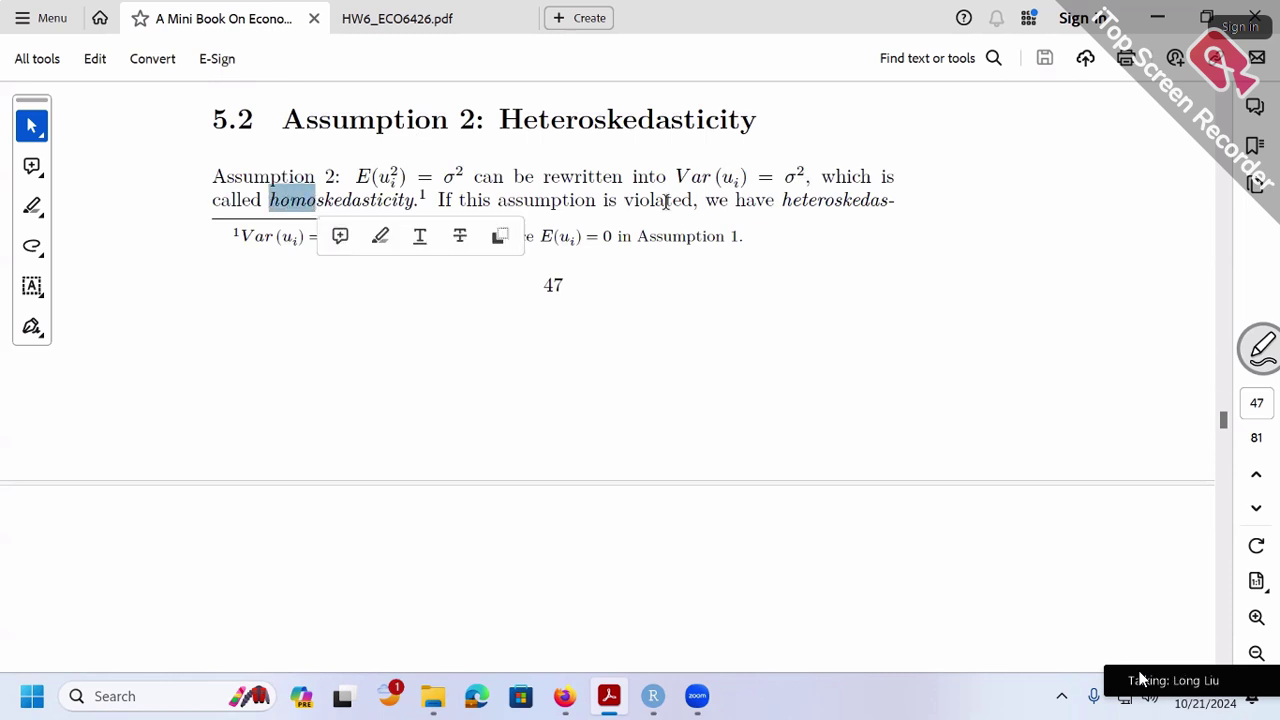
left_click_drag(784, 176, 800, 173)
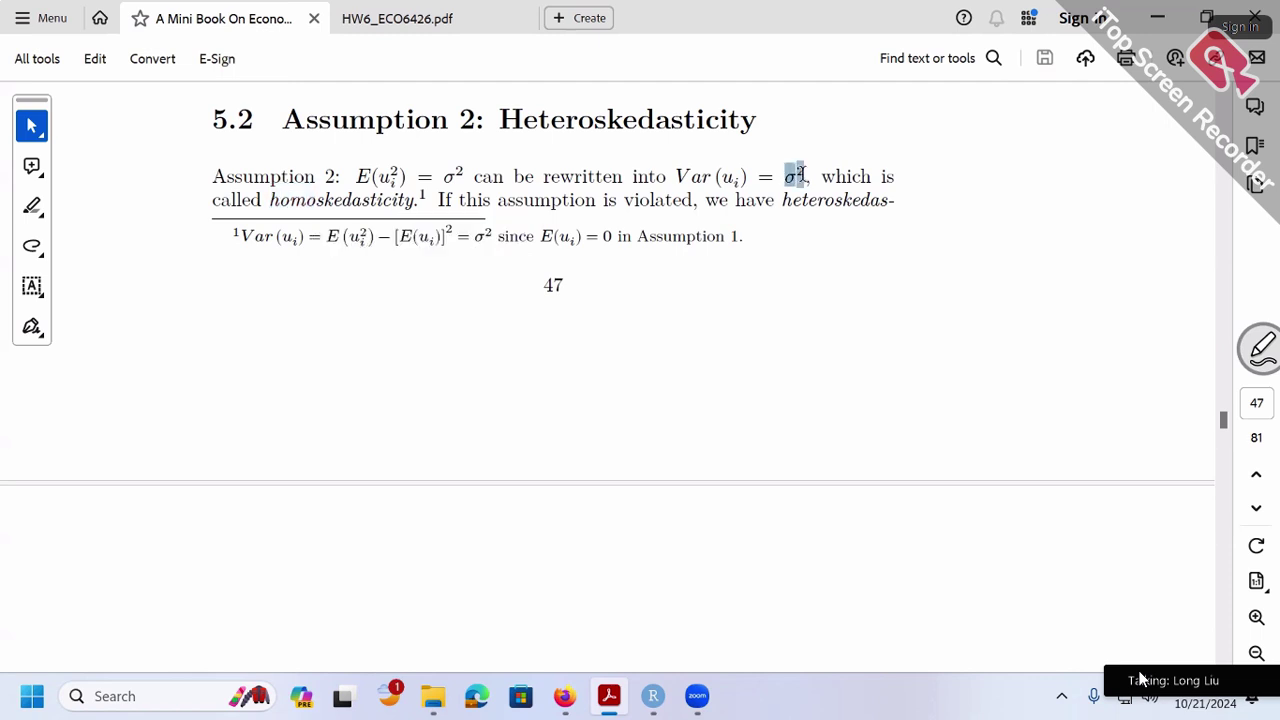
left_click(783, 257)
Step: Select the "hetero" part of "heteroskedasticity" on page 47, followed by the variance term σ_i² on page 48
scroll(754, 377, "down", 3)
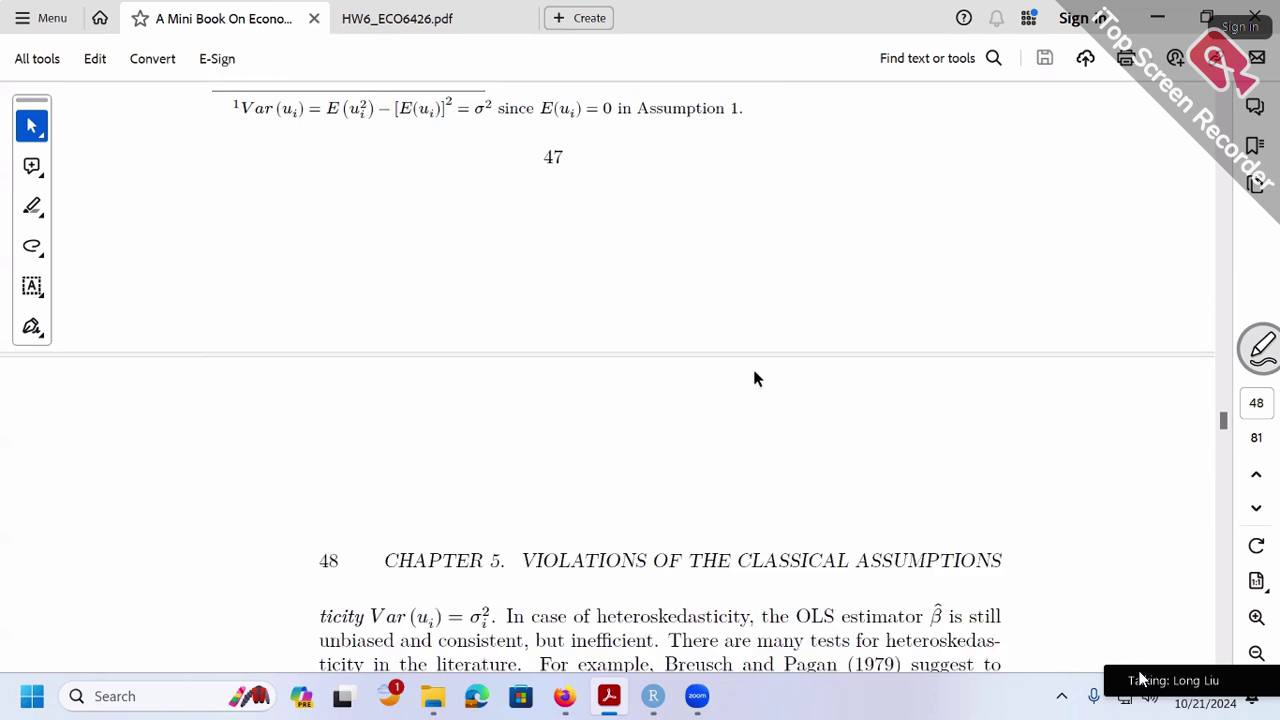
scroll(754, 377, "down", 1)
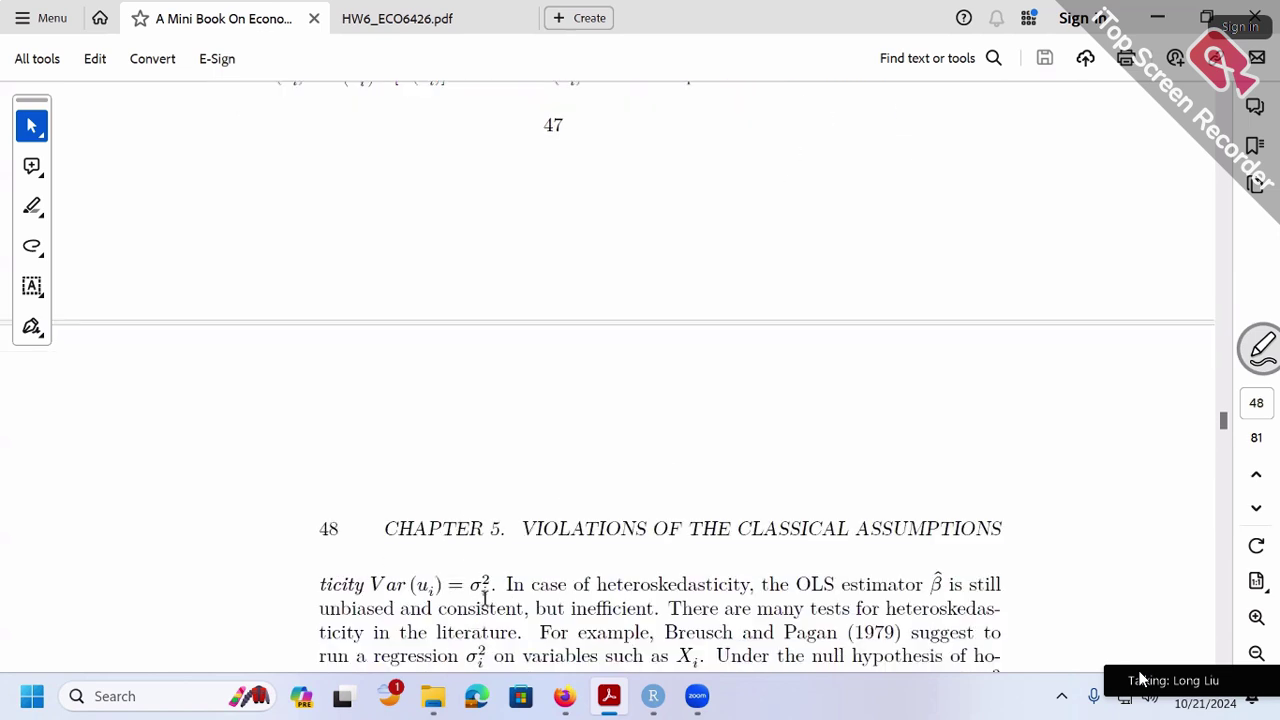
scroll(805, 430, "up", 2)
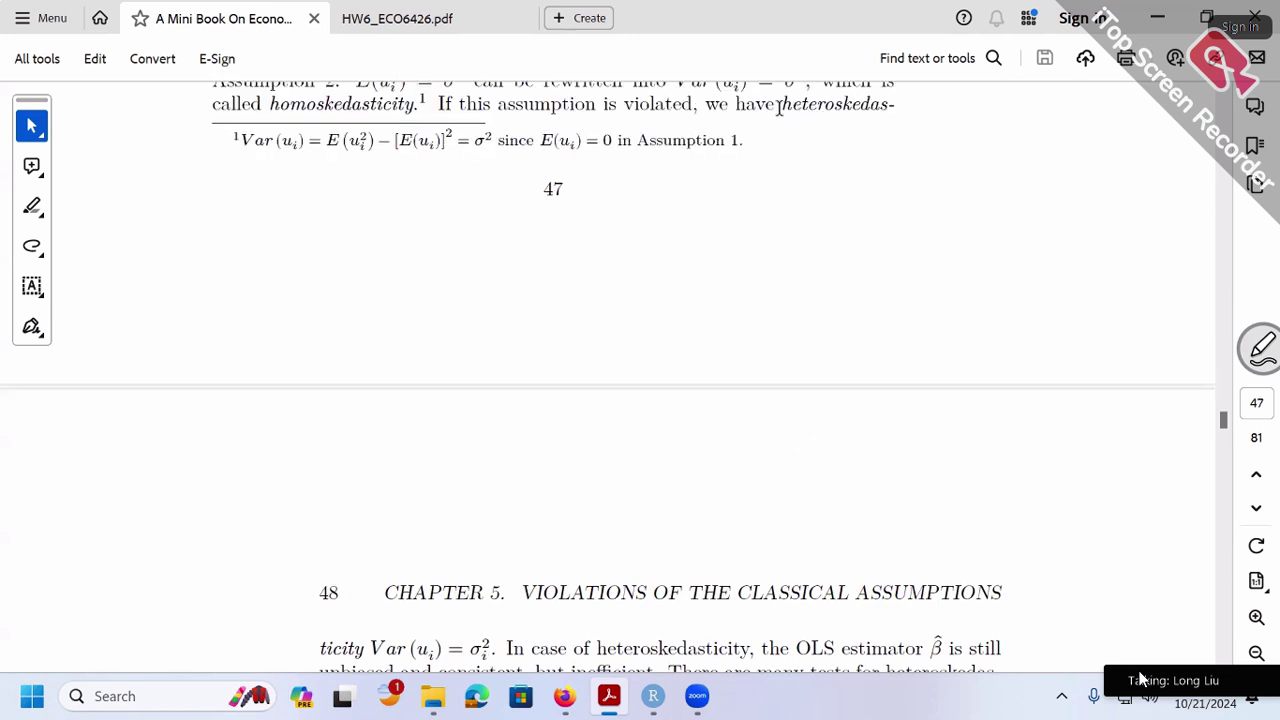
left_click_drag(789, 104, 831, 110)
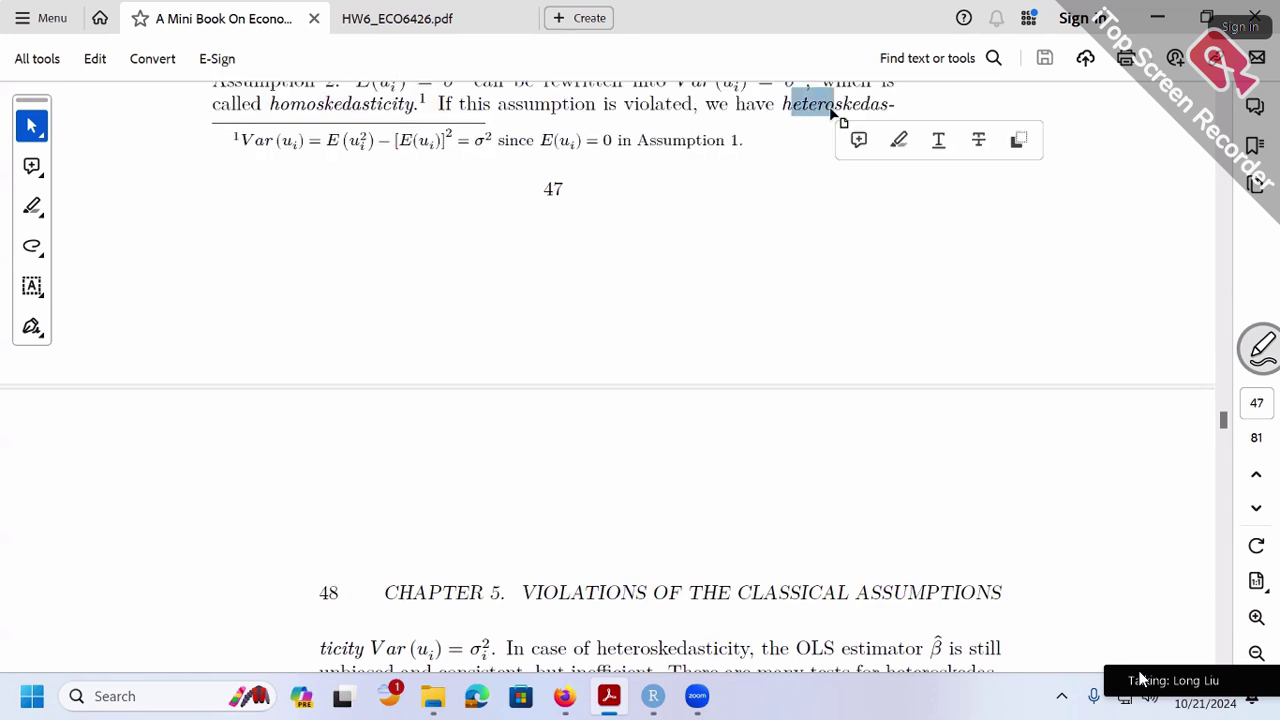
left_click_drag(466, 652, 492, 651)
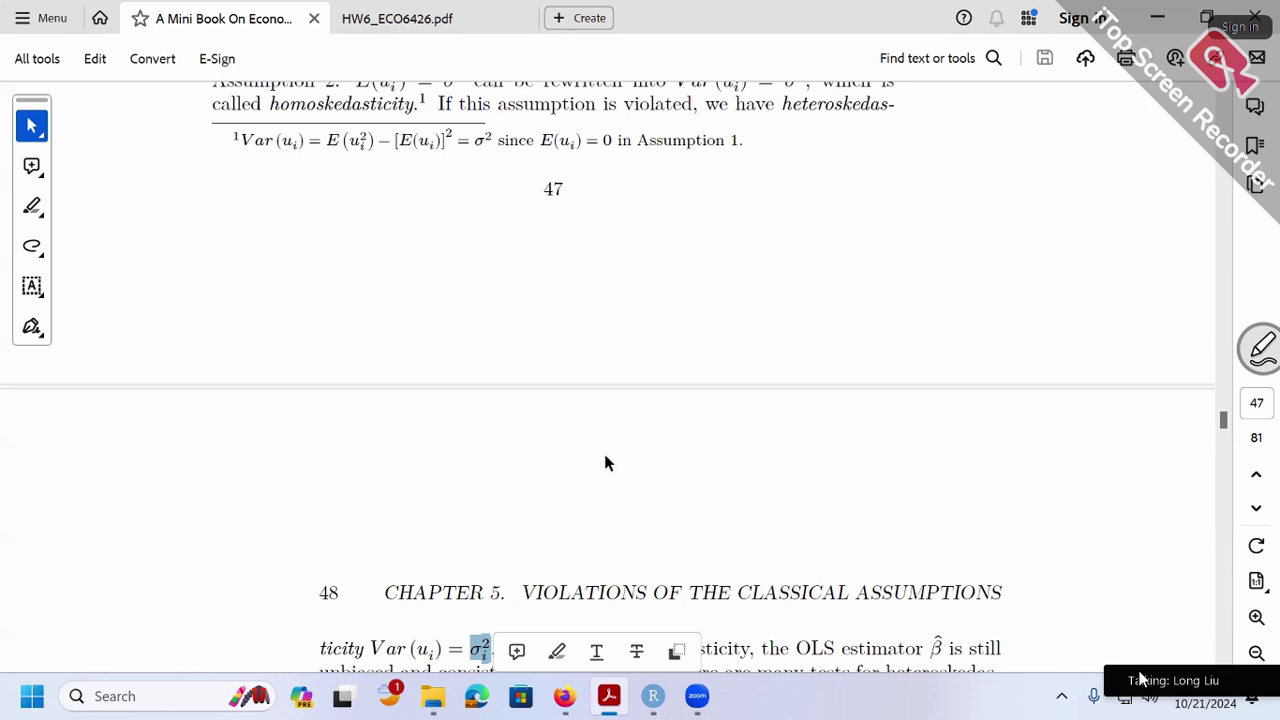
Step: Select "homoskedasticity" and the start of "heteroskedasticity" in turn in Assumption 2, and clear the selection
scroll(603, 460, "up", 1)
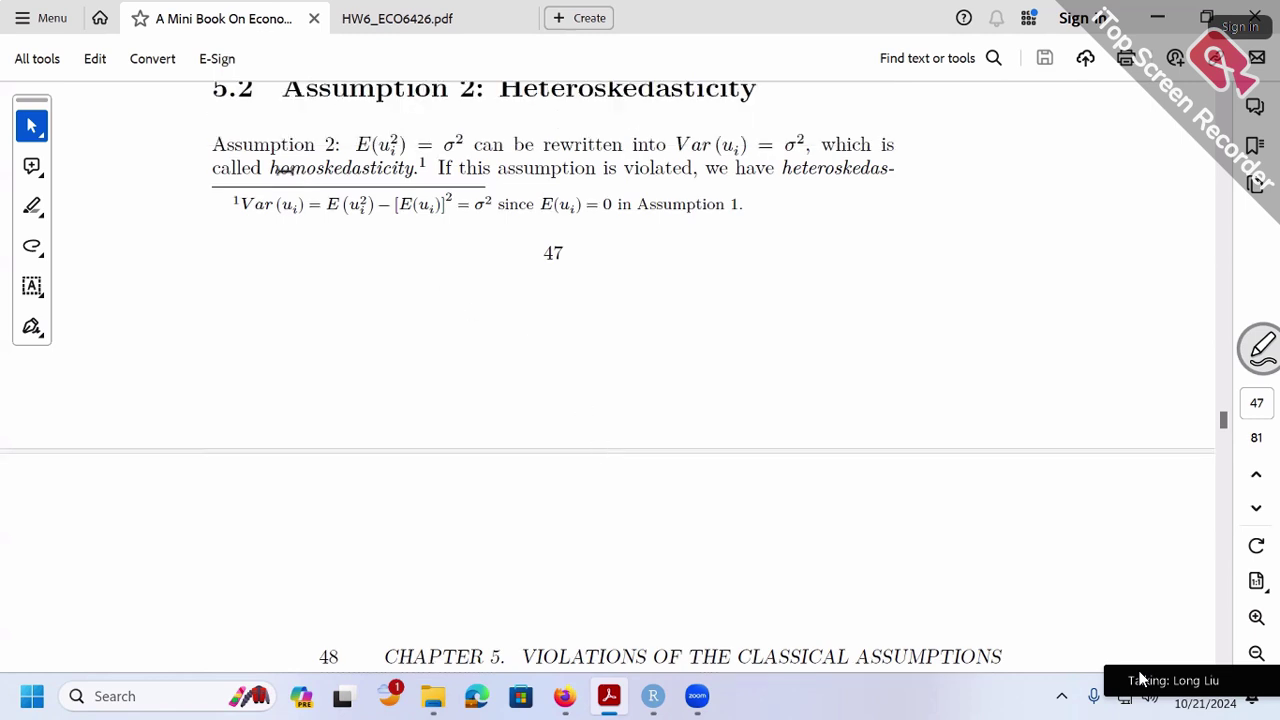
left_click_drag(269, 168, 416, 168)
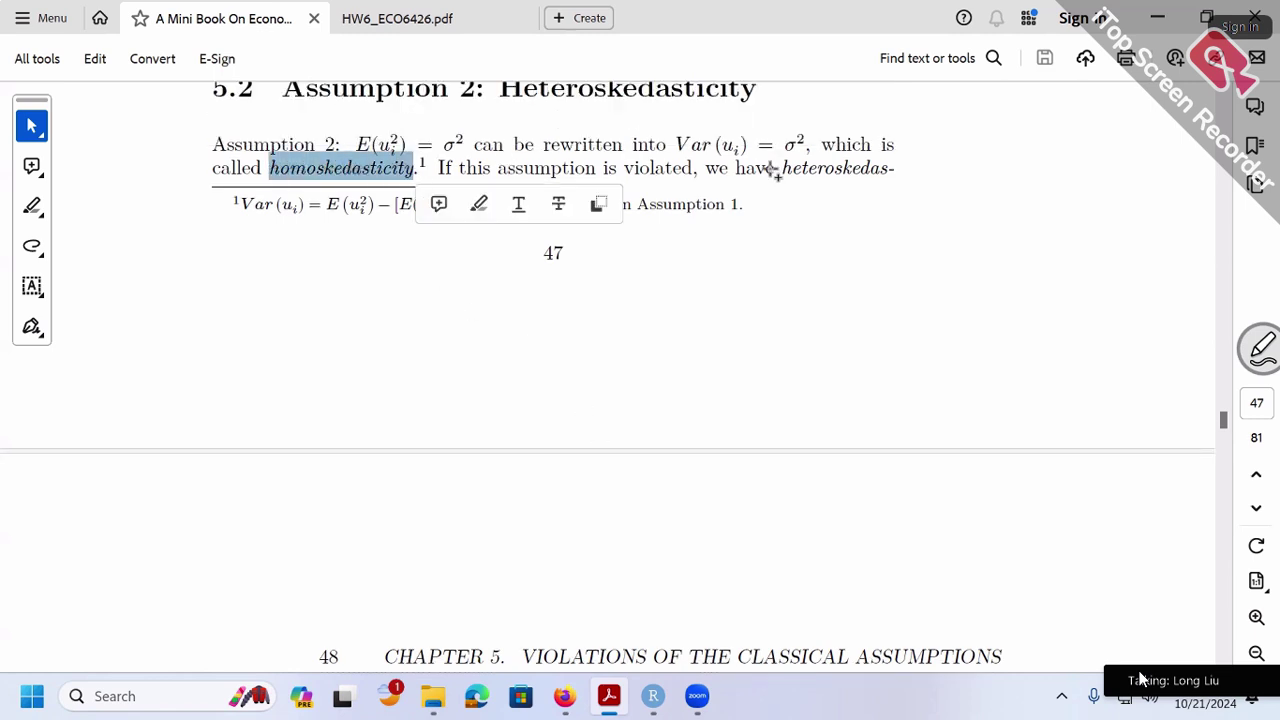
left_click(786, 169)
left_click_drag(786, 169, 858, 169)
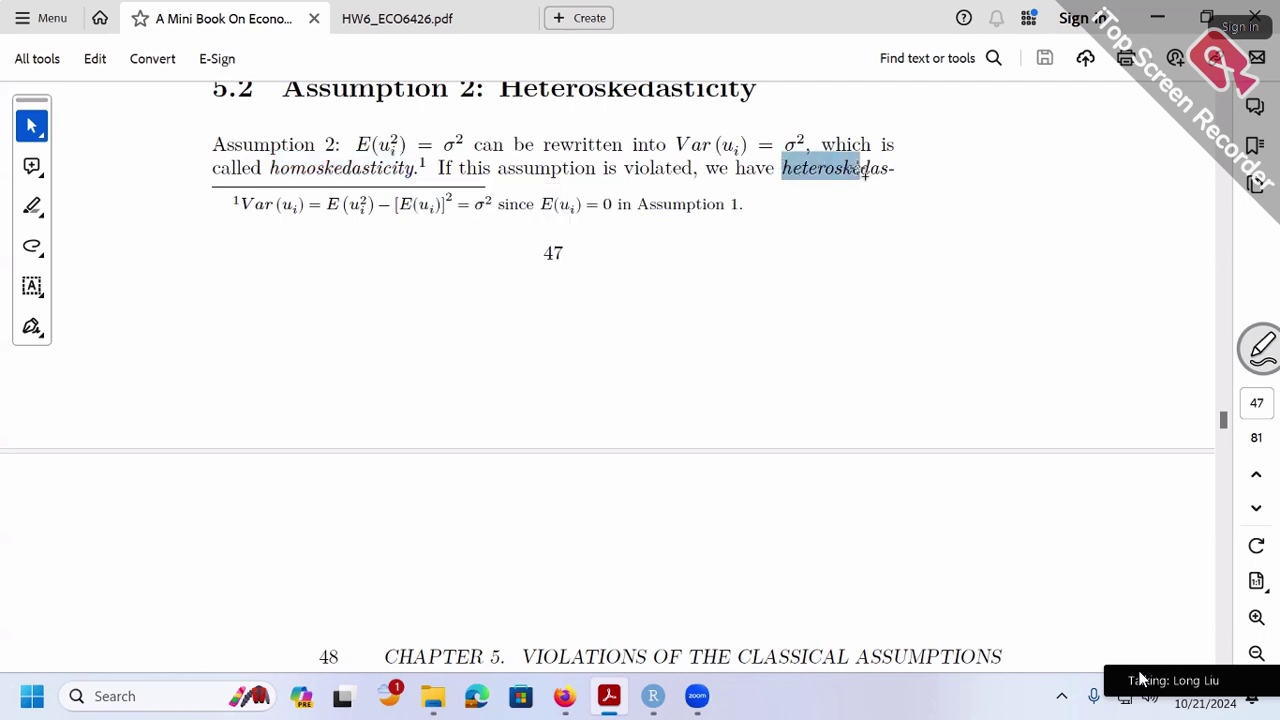
left_click(778, 272)
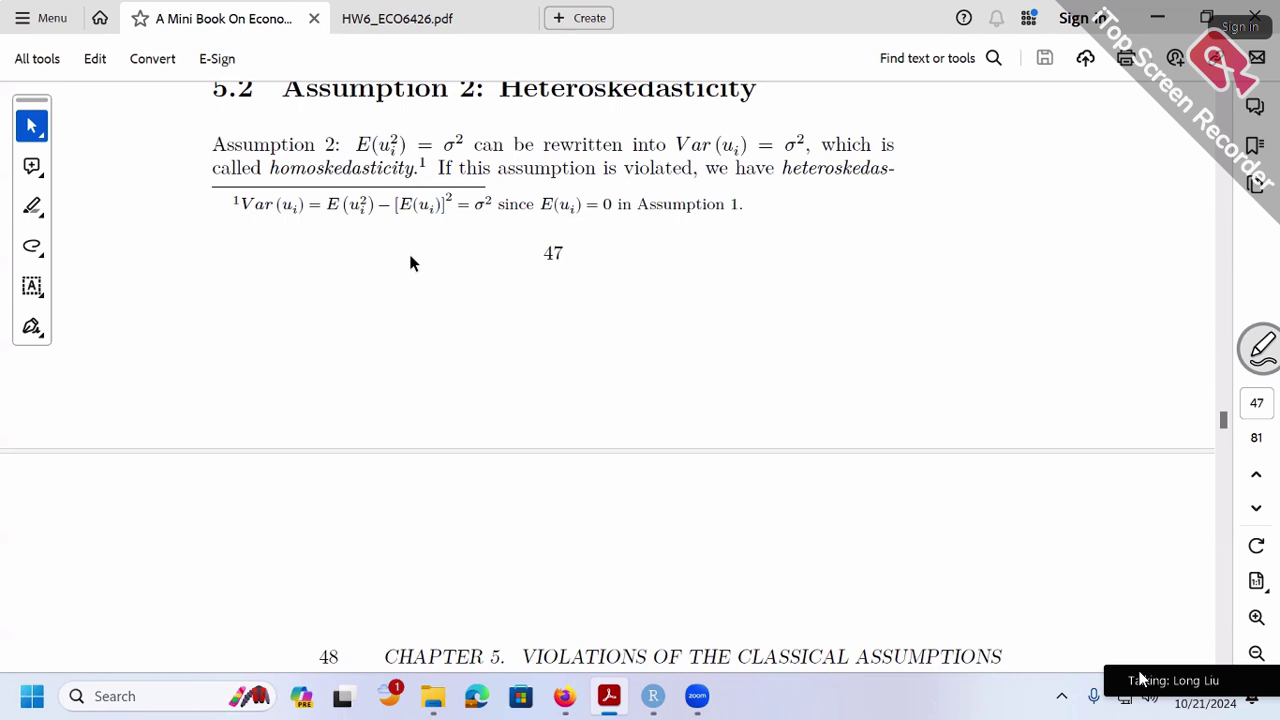
Step: Select the σ² in the equation E(u_i²) = σ² of Assumption 2
scroll(796, 297, "down", 1)
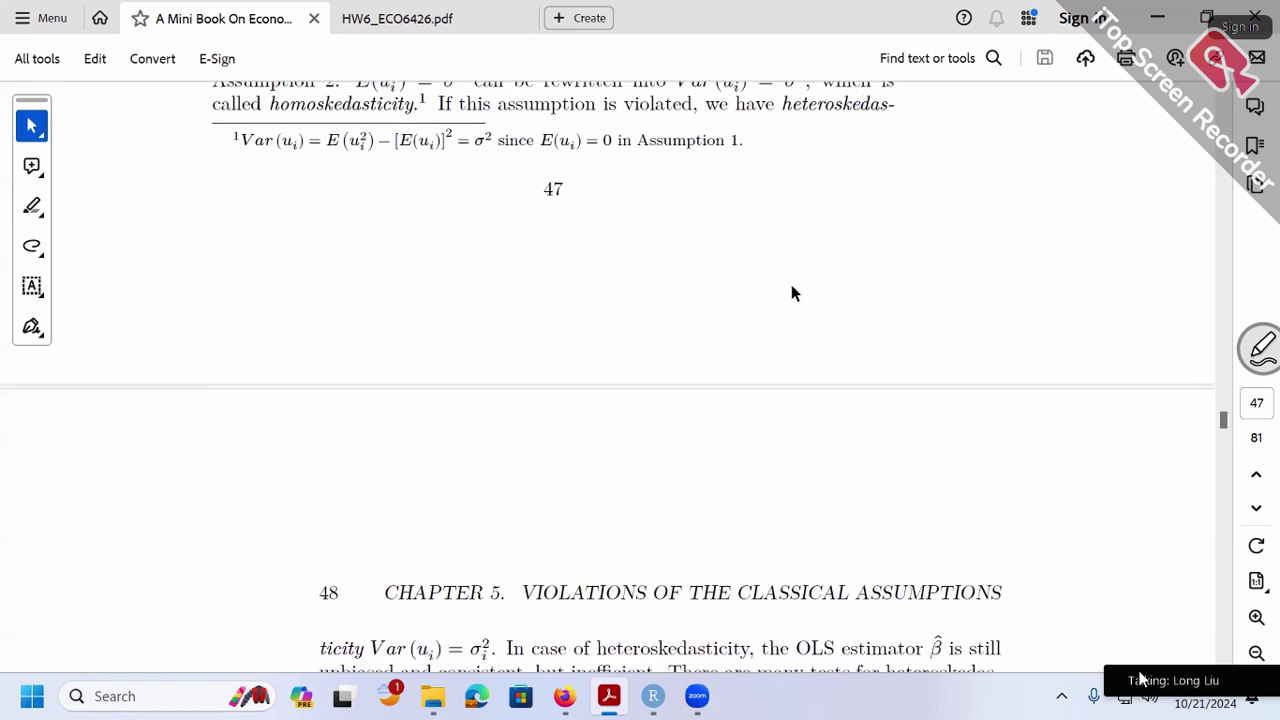
scroll(791, 294, "up", 2)
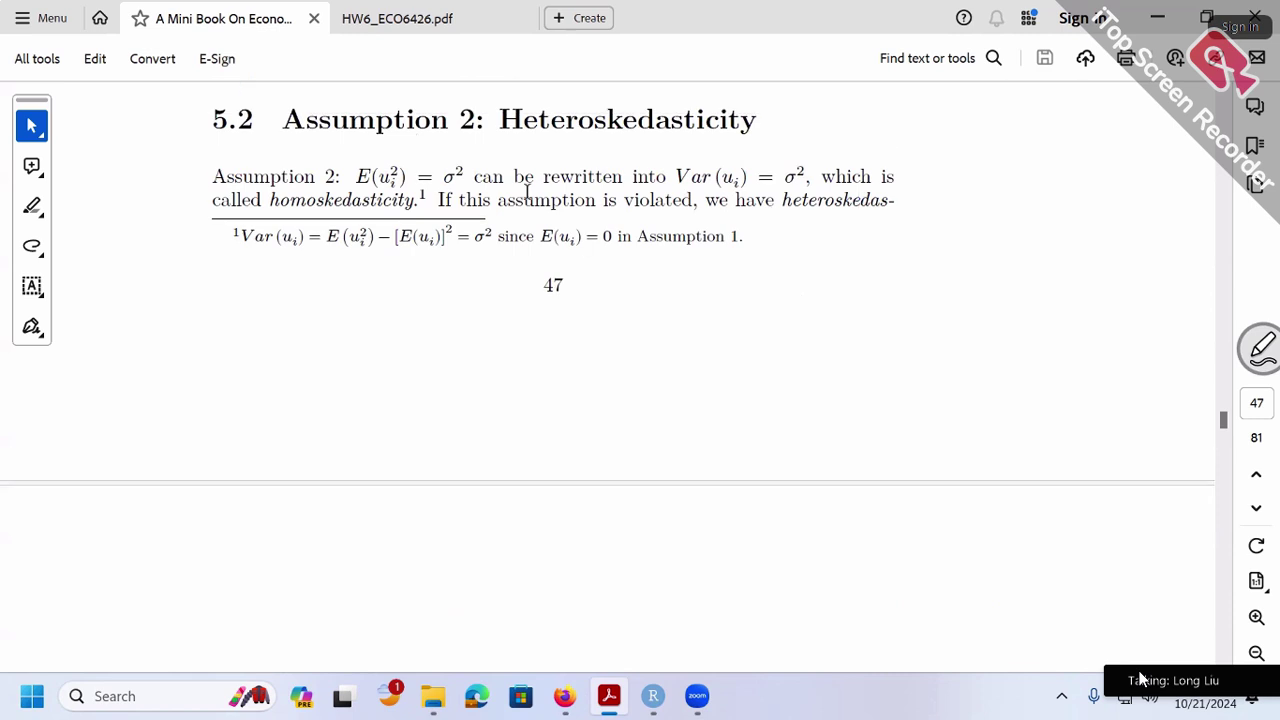
left_click_drag(480, 178, 442, 178)
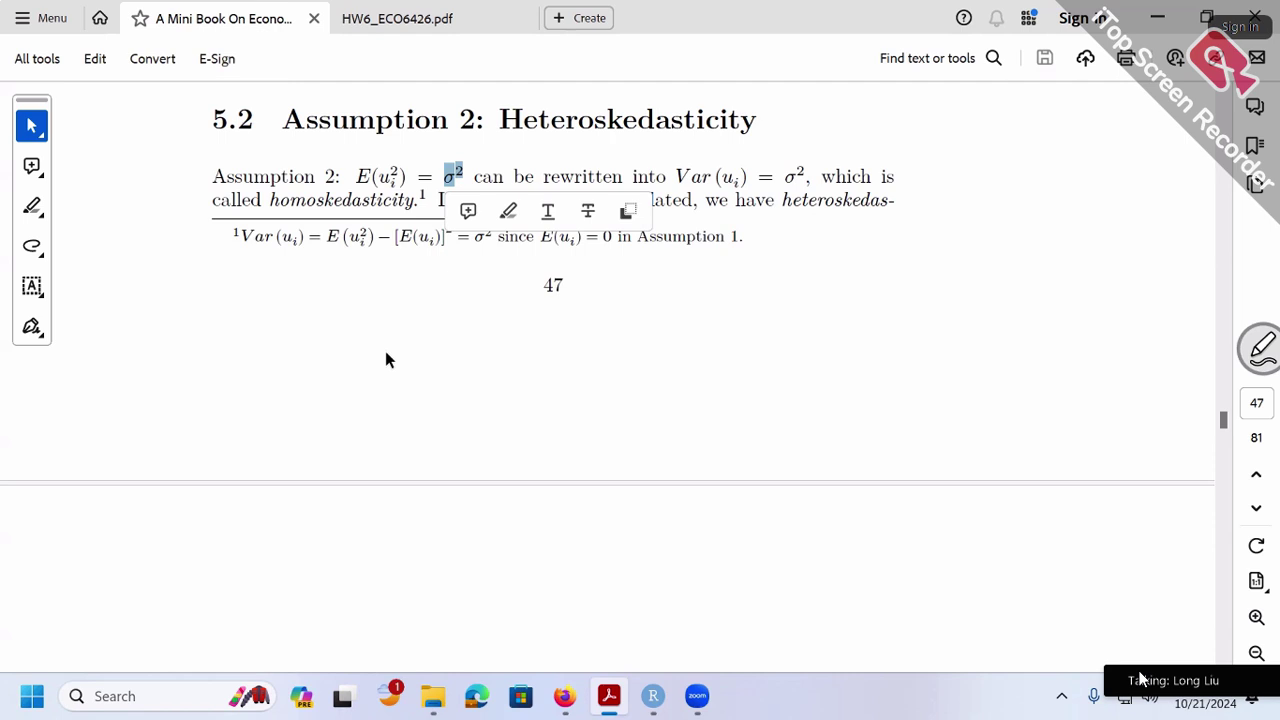
Step: Select the passage "OLS estimator β̂ is still unbiased and consistent" in the first lines of page 48
scroll(429, 377, "down", 1)
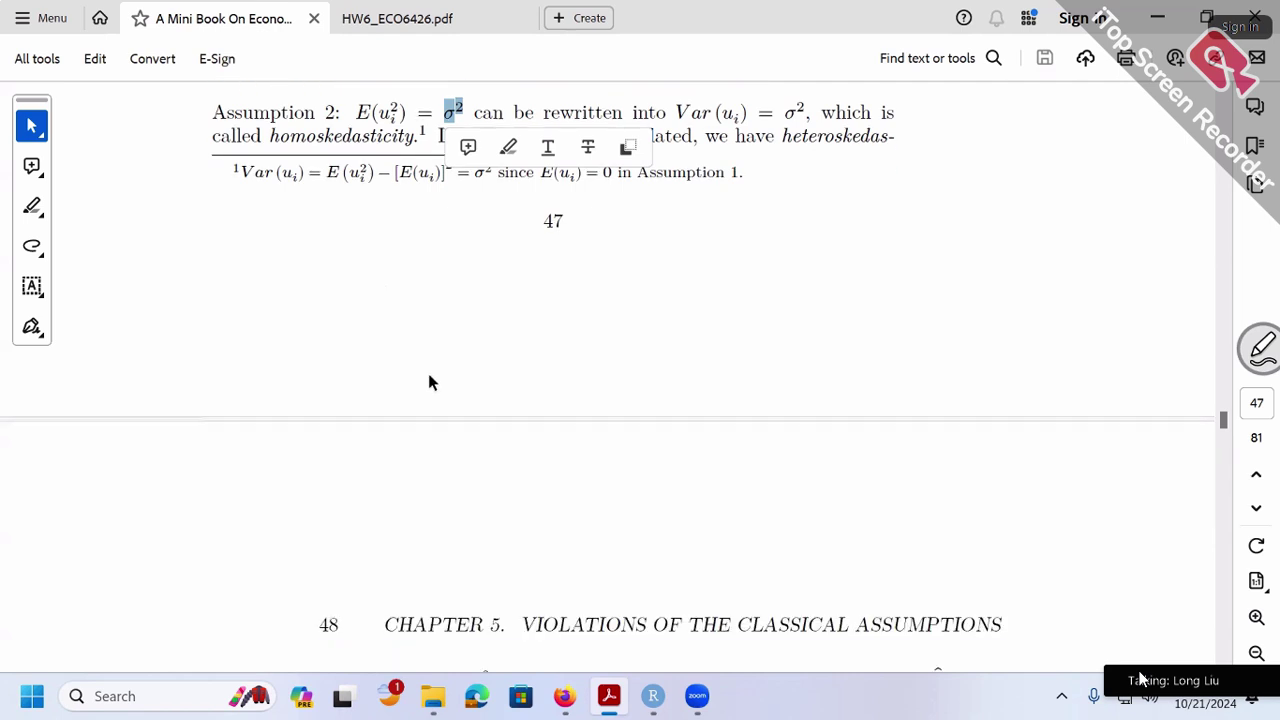
scroll(429, 377, "down", 2)
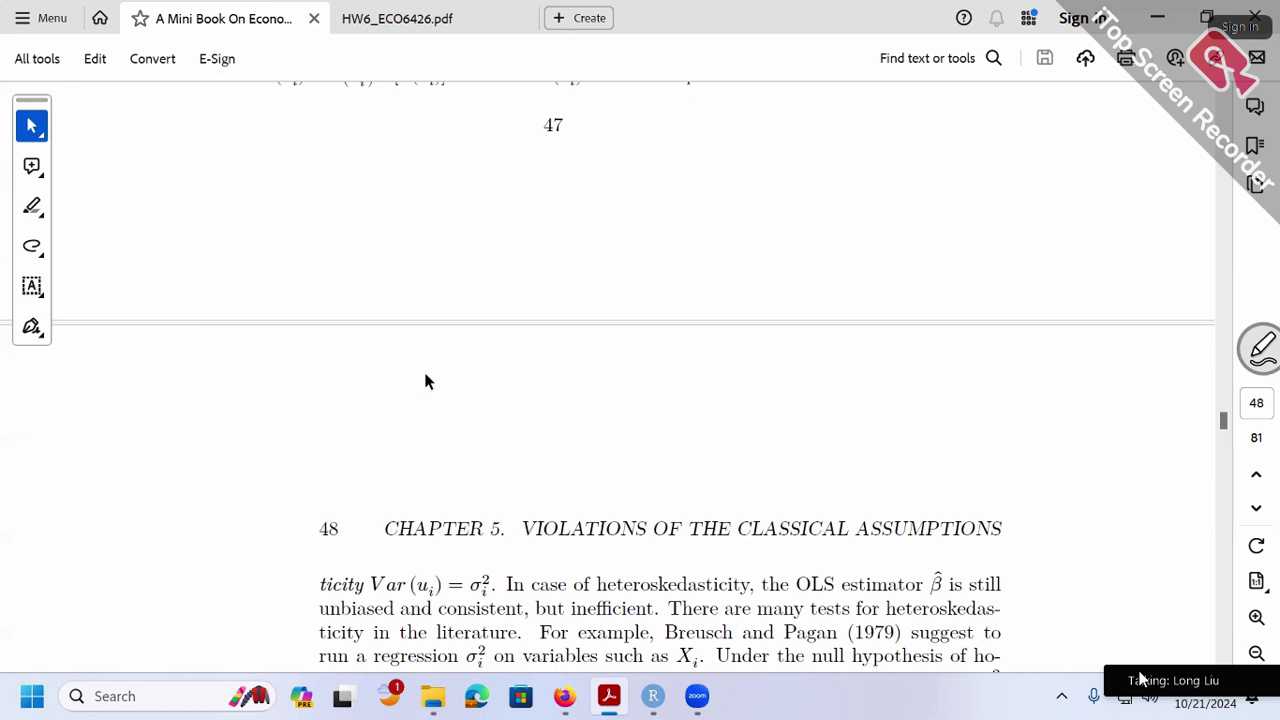
left_click_drag(796, 584, 530, 609)
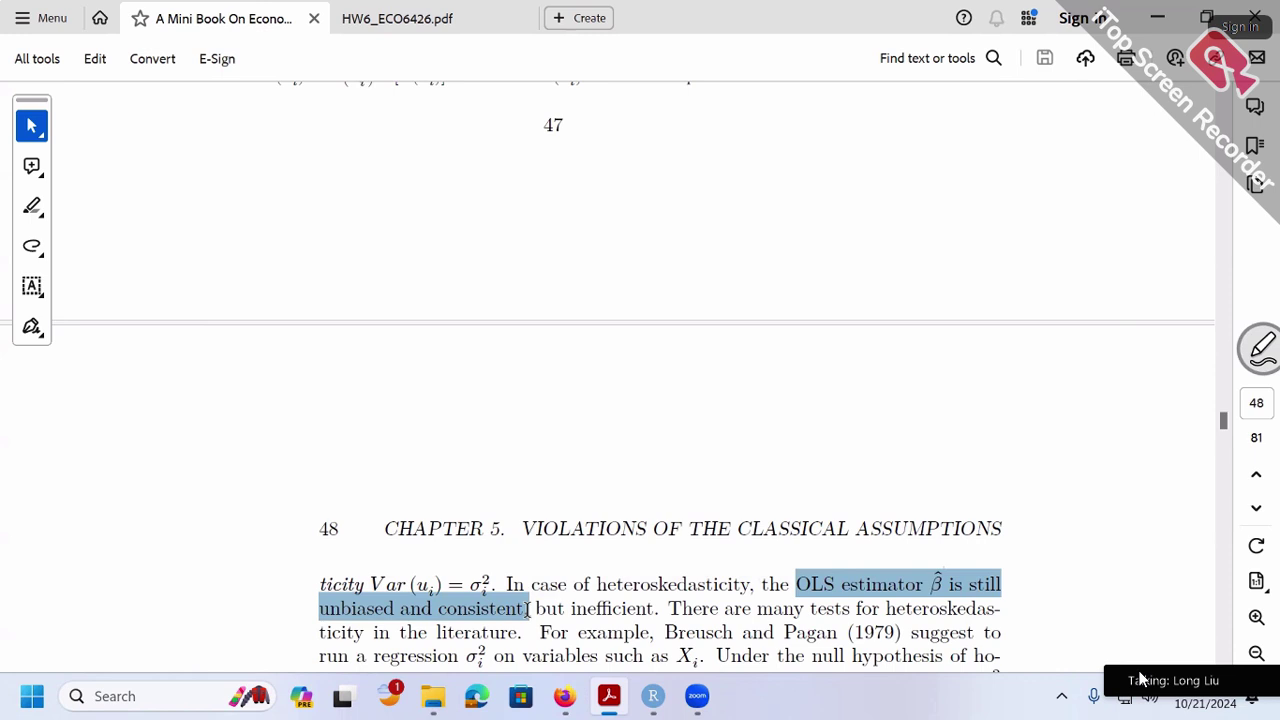
Step: Extend the selection through "but inefficient" on page 48, clear it, and select only "unbiased and consistent"
left_click_drag(530, 609, 657, 610)
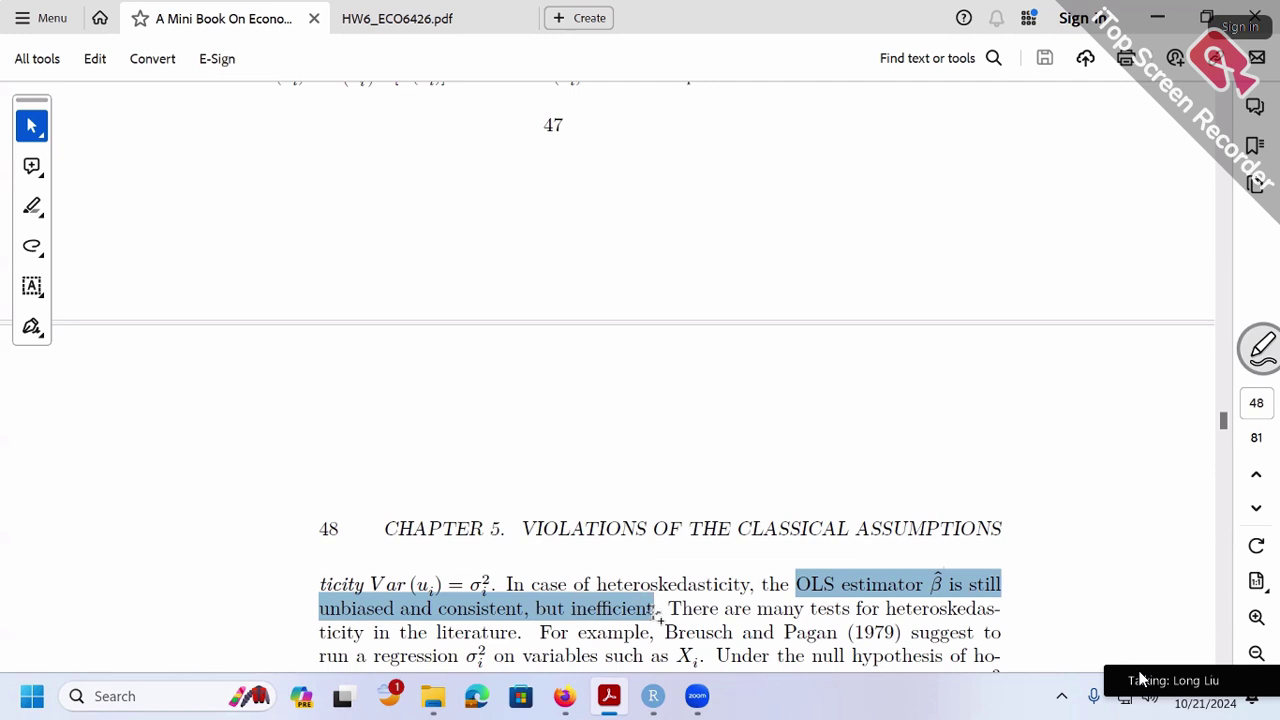
left_click(899, 552)
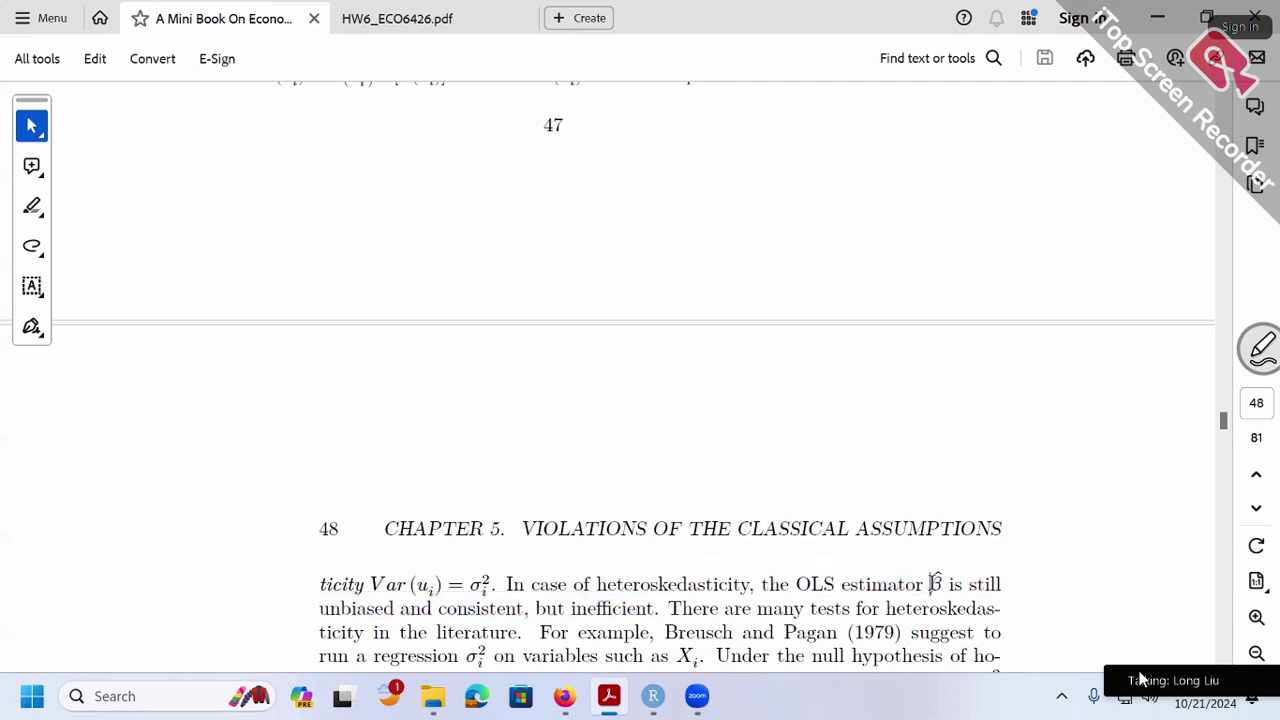
left_click_drag(524, 609, 319, 610)
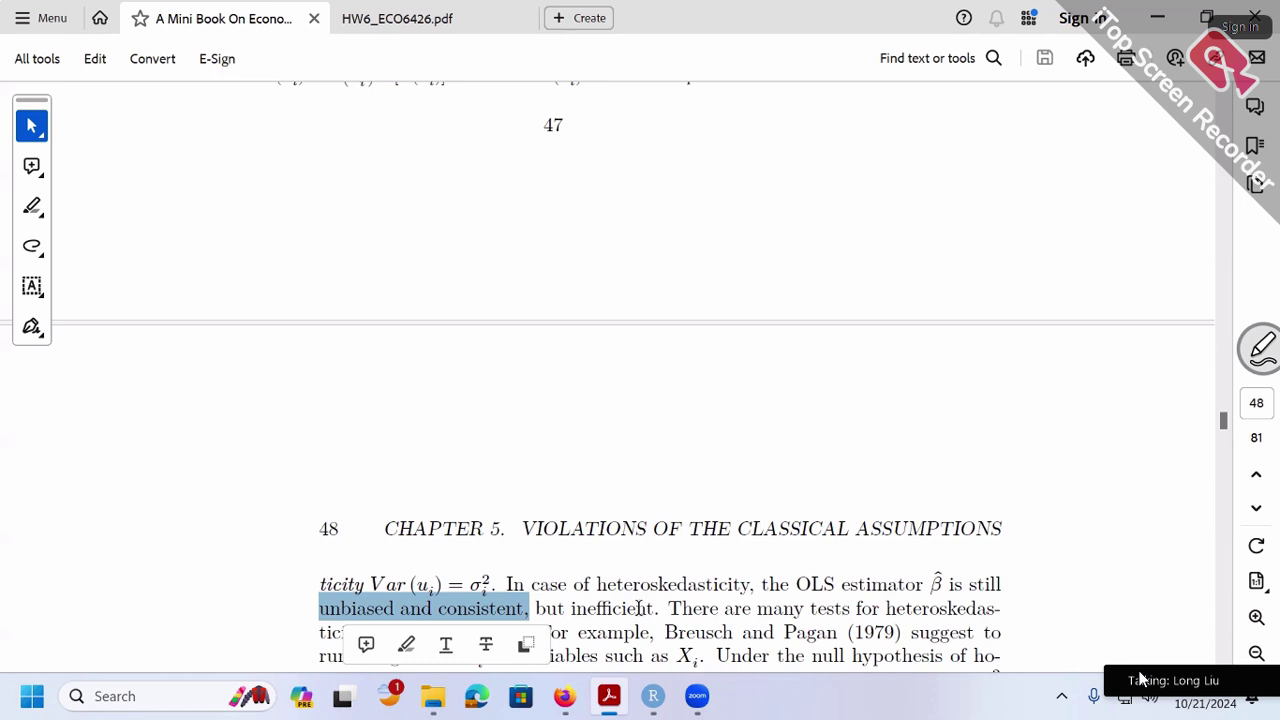
Step: Bring up the ECO6426 folder window, return to the book, and dismiss the low-battery warning
key("alt+Tab")
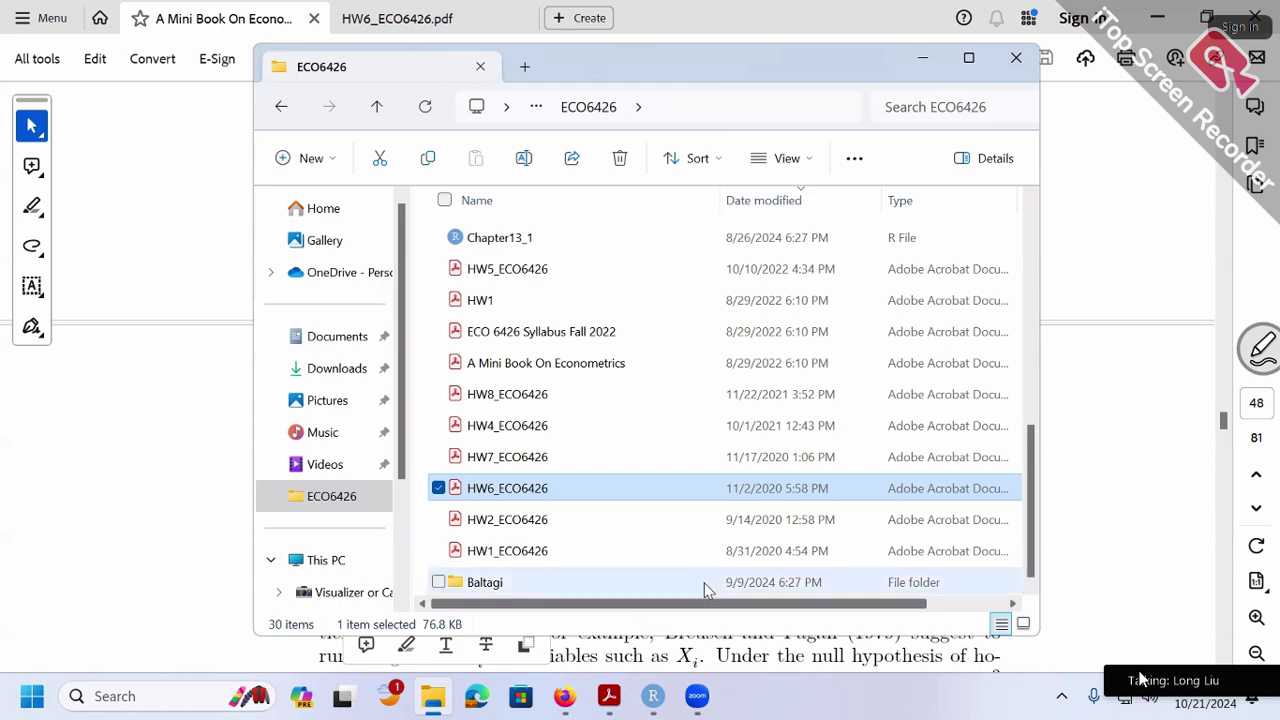
left_click(1126, 298)
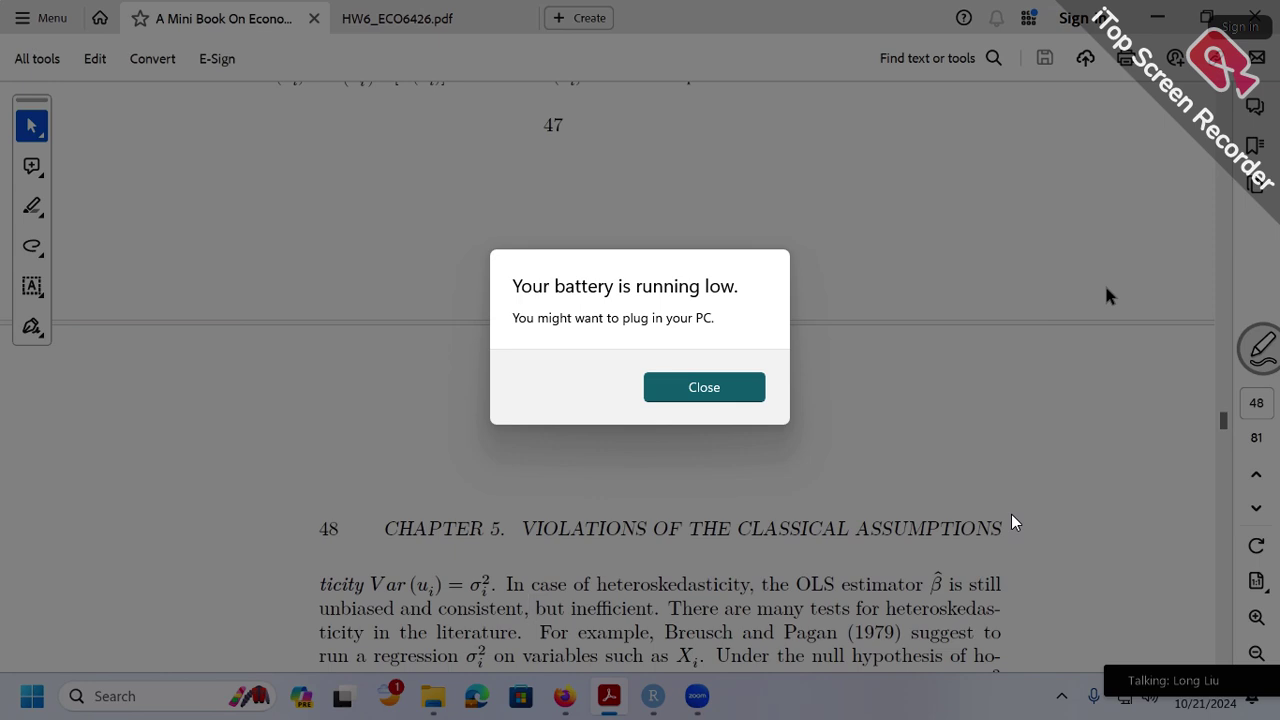
key("Return")
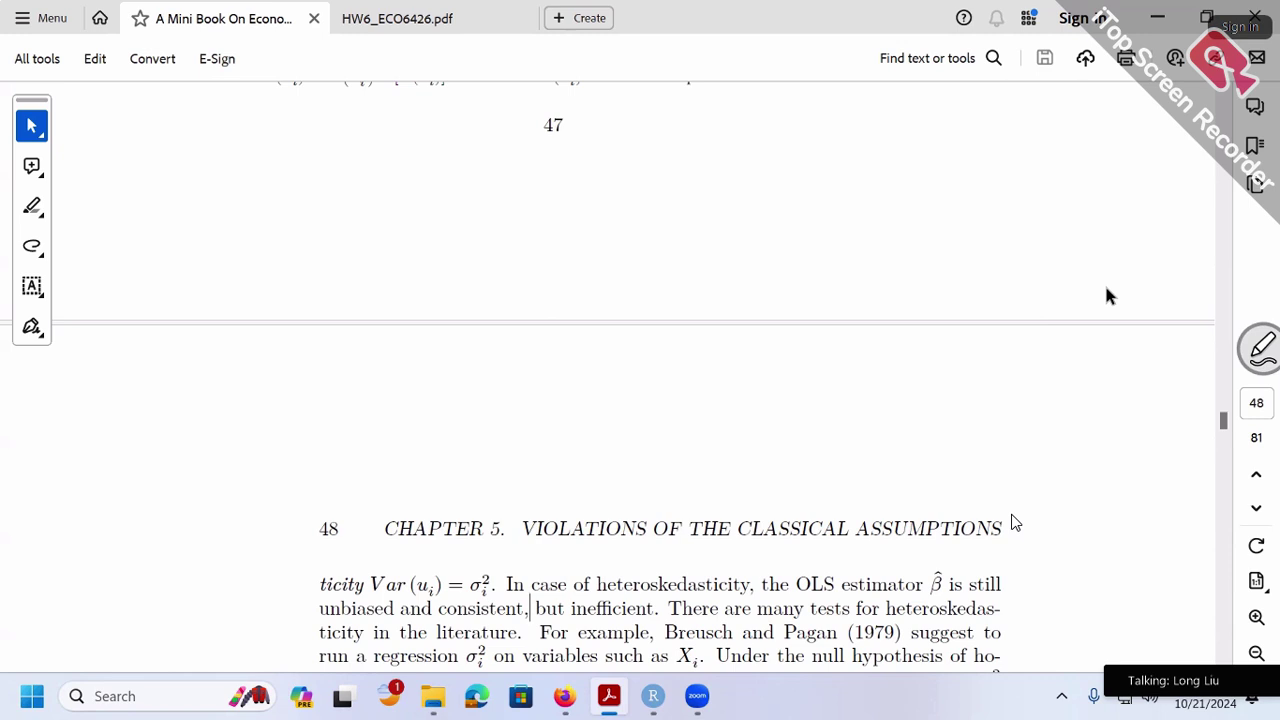
Step: Switch from the book's GLS example to RStudio and install the lmtest package required by Chapter5_1.R
scroll(1072, 318, "down", 5)
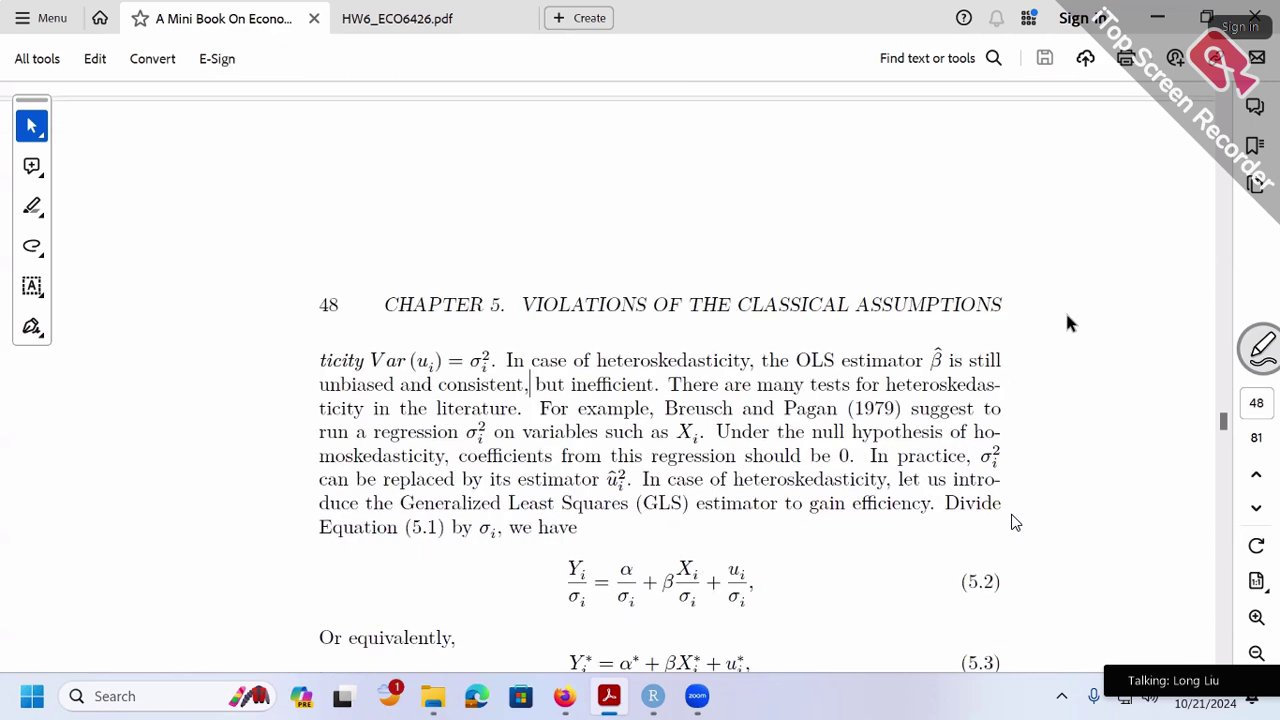
scroll(1072, 318, "down", 10)
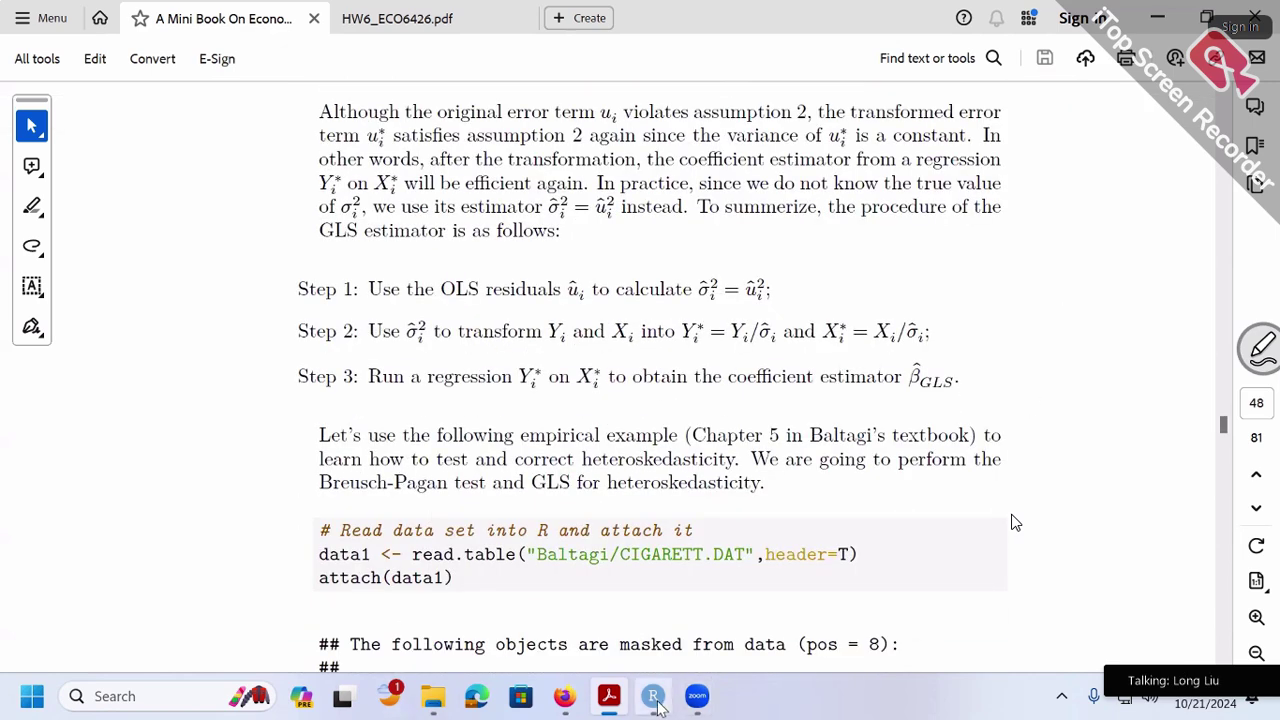
key("alt+Tab")
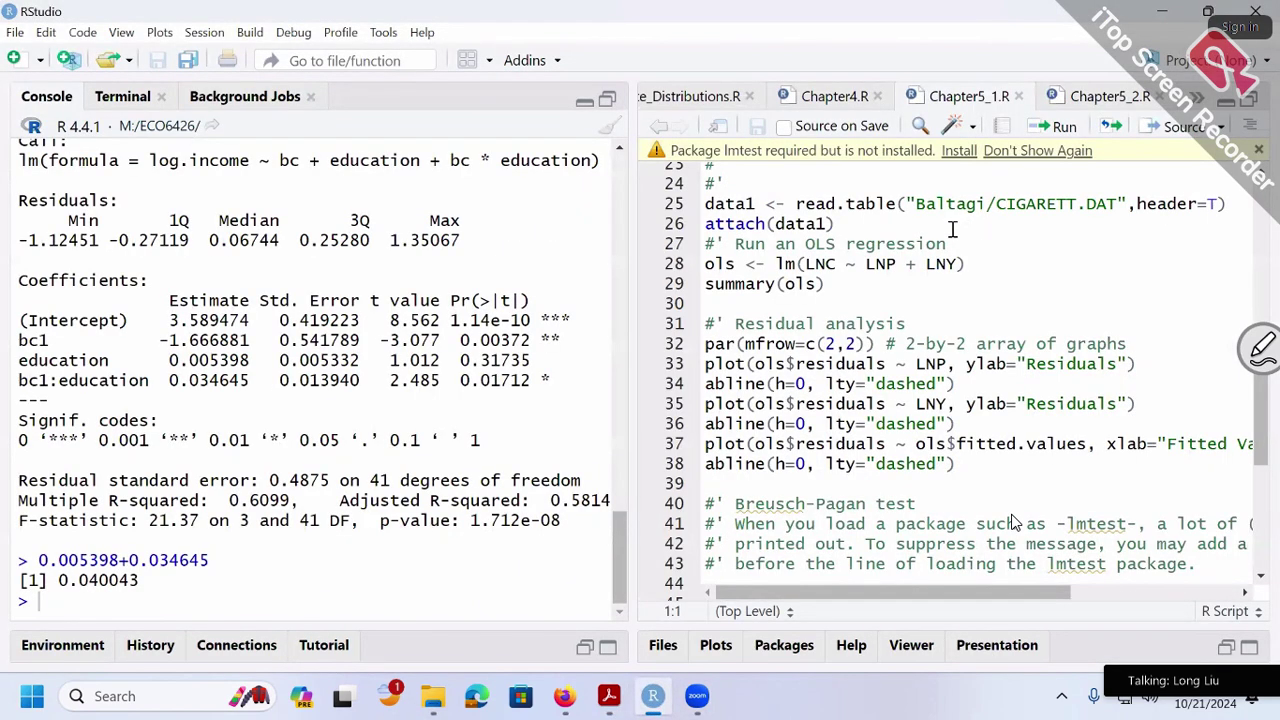
scroll(1155, 275, "up", 3)
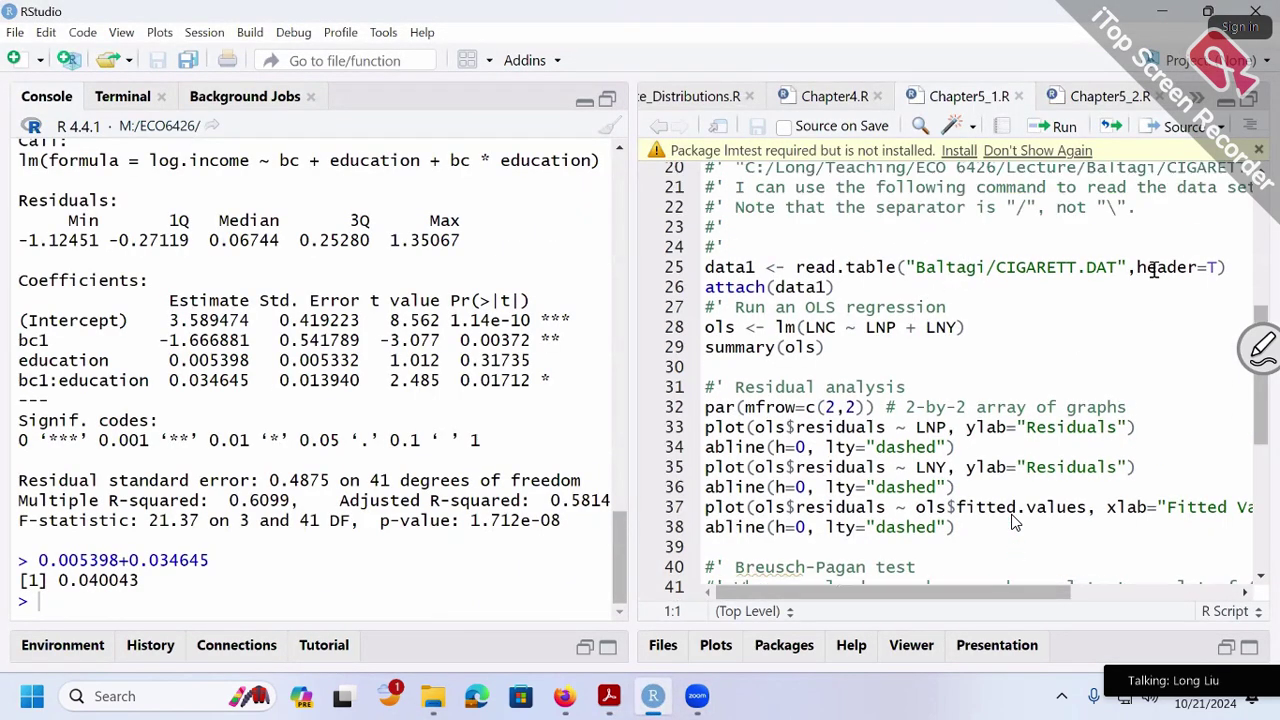
scroll(1110, 260, "down", 1)
left_click(958, 152)
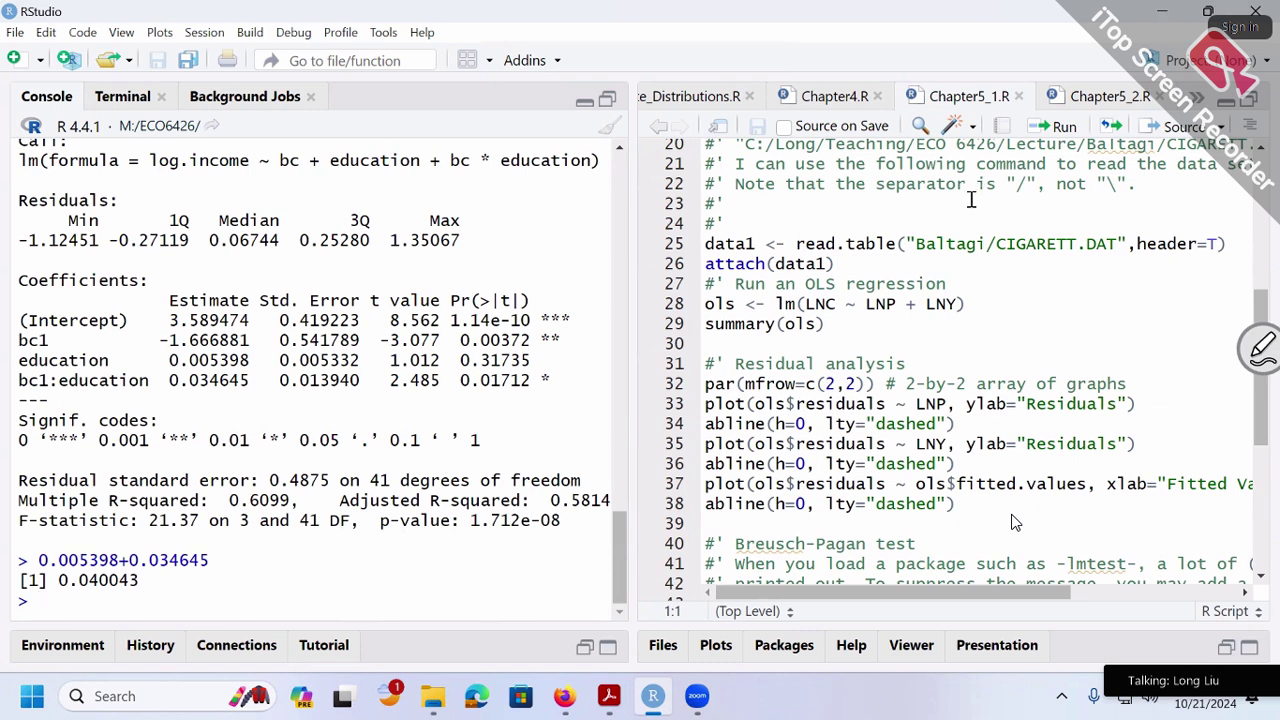
Step: Clear the console and remove all objects from the global environment, restoring the full-height console and script panes
left_click(608, 126)
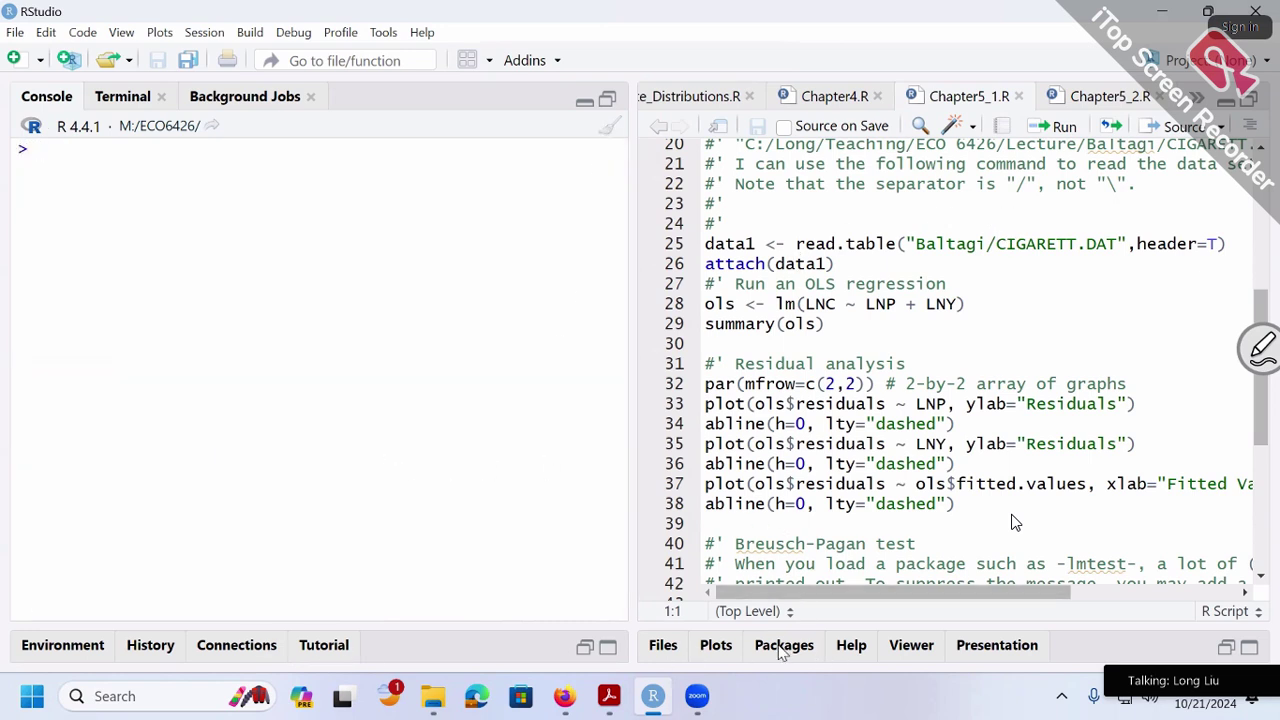
left_click(663, 645)
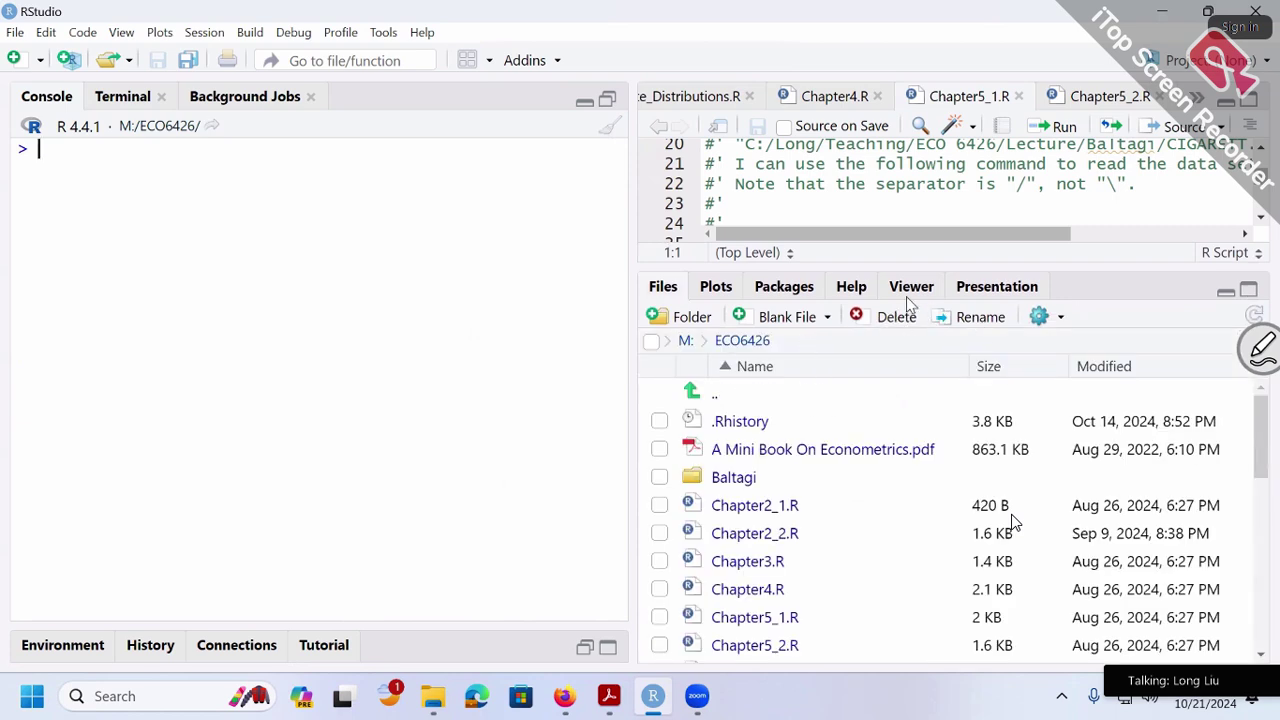
left_click(95, 648)
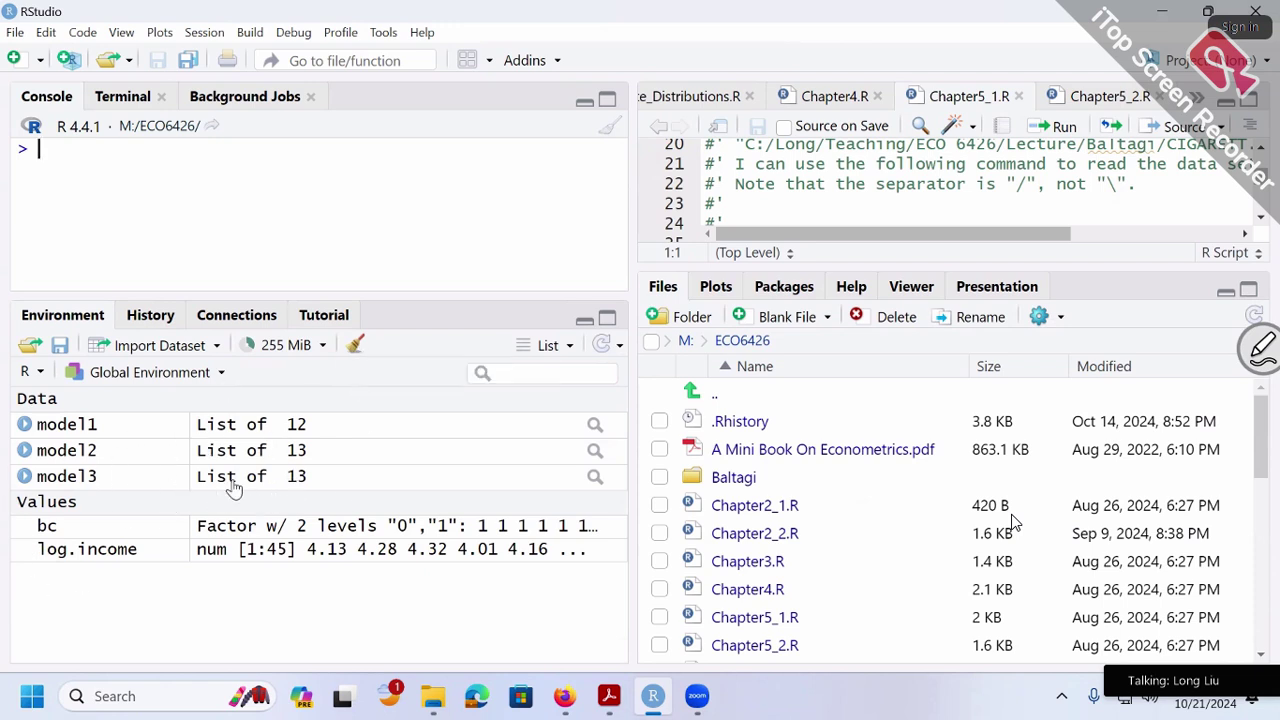
left_click(355, 346)
left_click(595, 434)
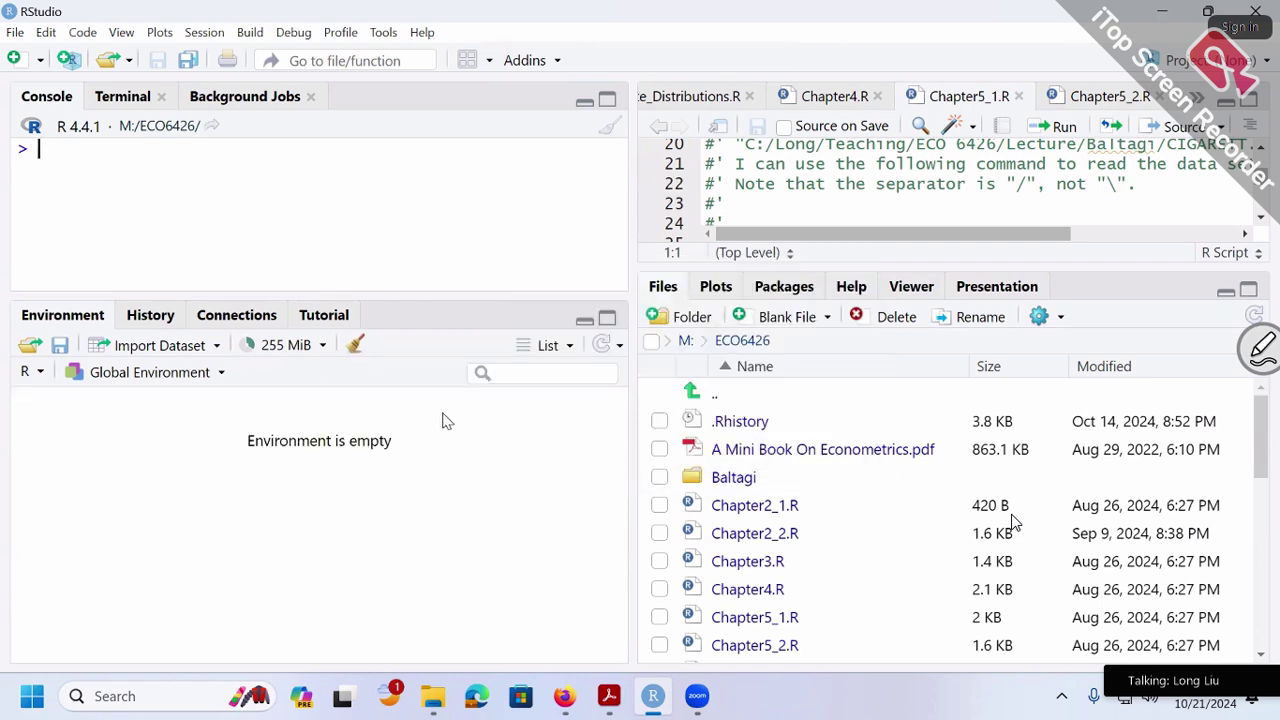
left_click(607, 99)
left_click(1249, 100)
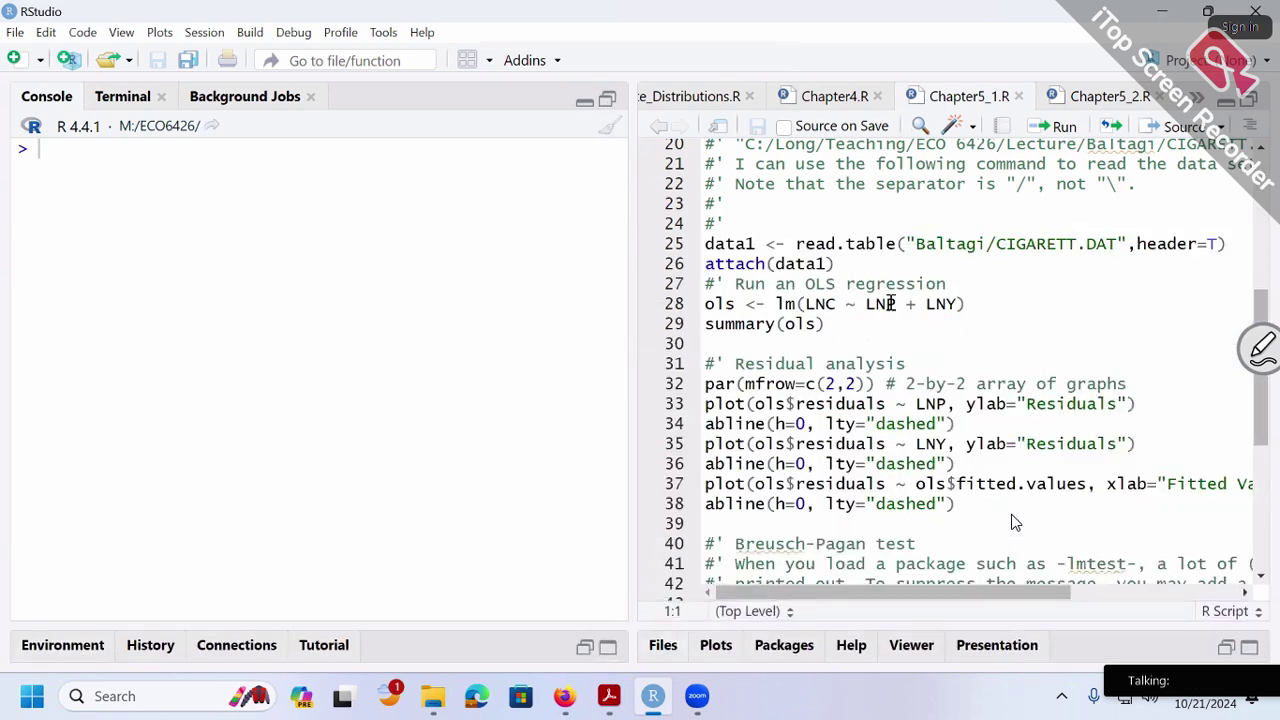
Step: Run lines 25 and 26 of Chapter5_1.R to read Baltagi/CIGARETT.DAT into data1 and attach it
left_click(845, 323)
left_click(878, 265)
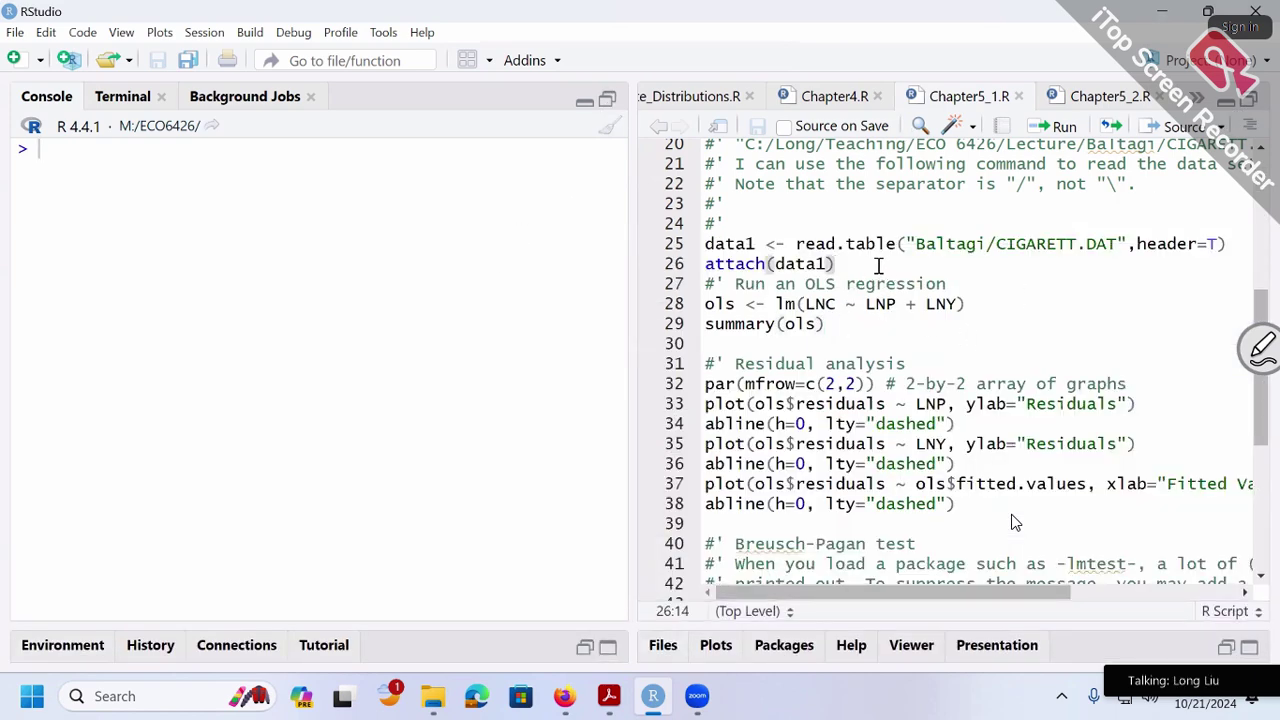
scroll(878, 265, "up", 1)
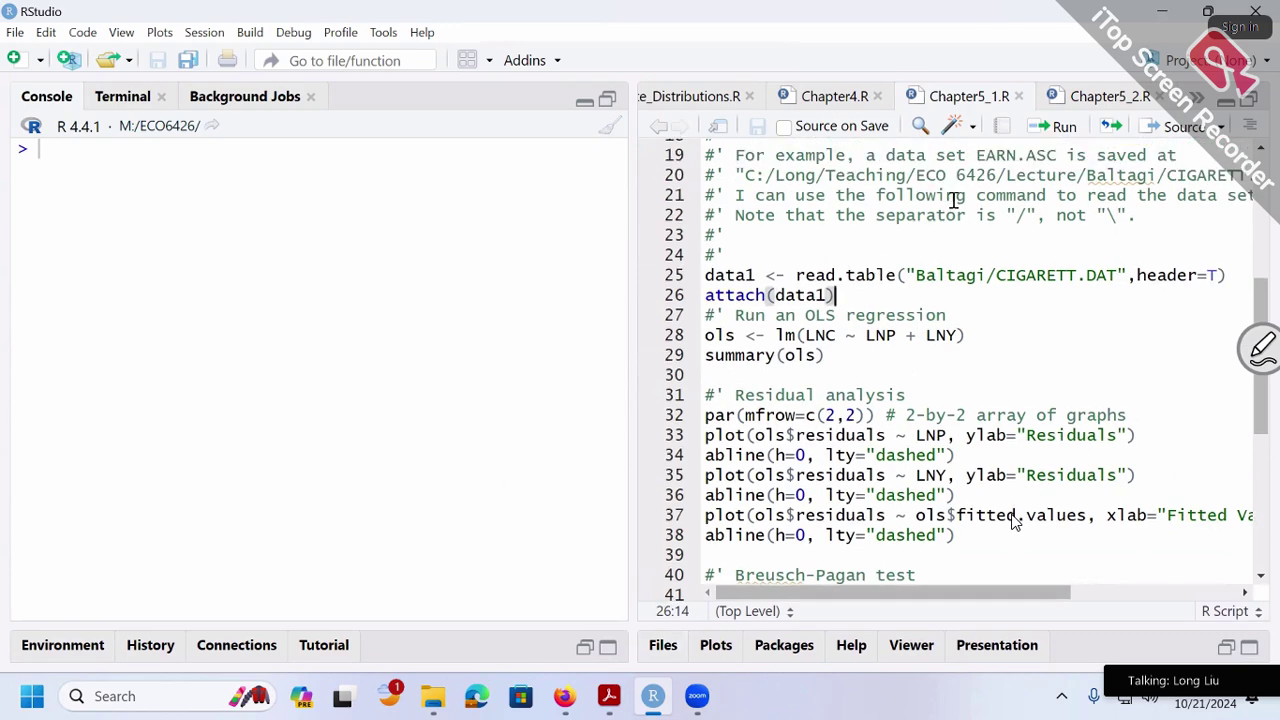
scroll(1003, 324, "up", 1)
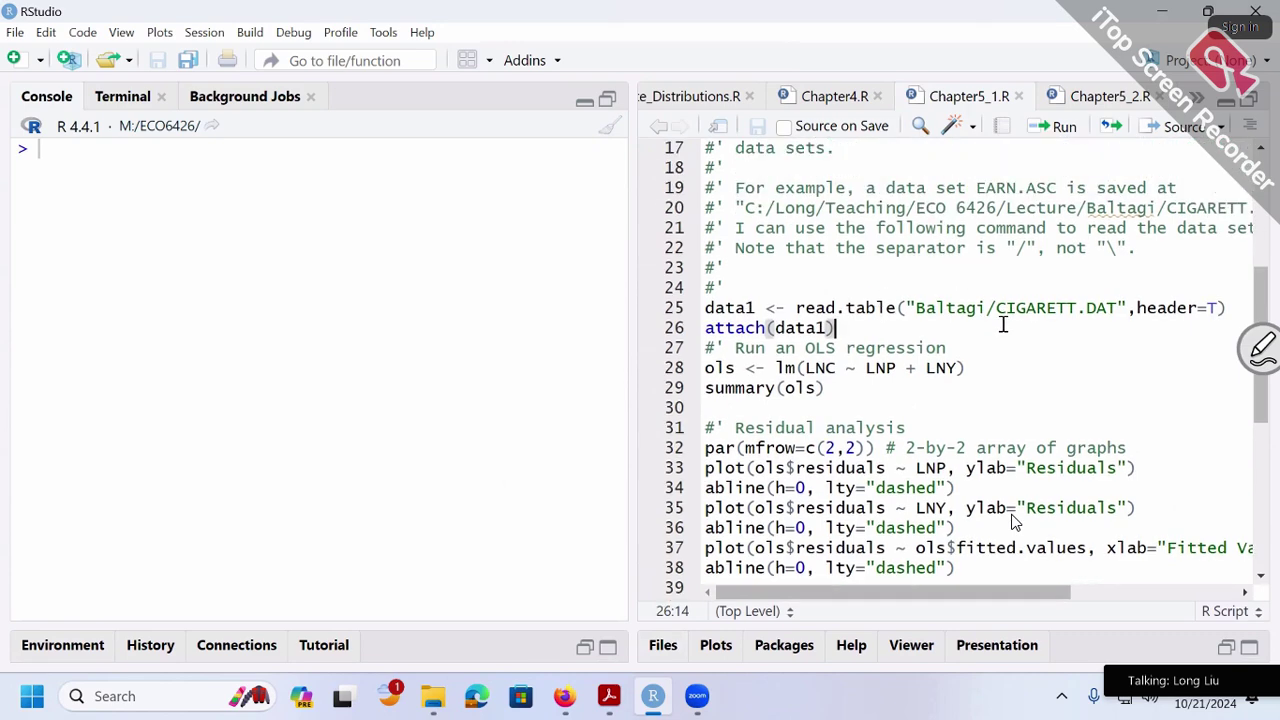
scroll(1003, 374, "down", 6)
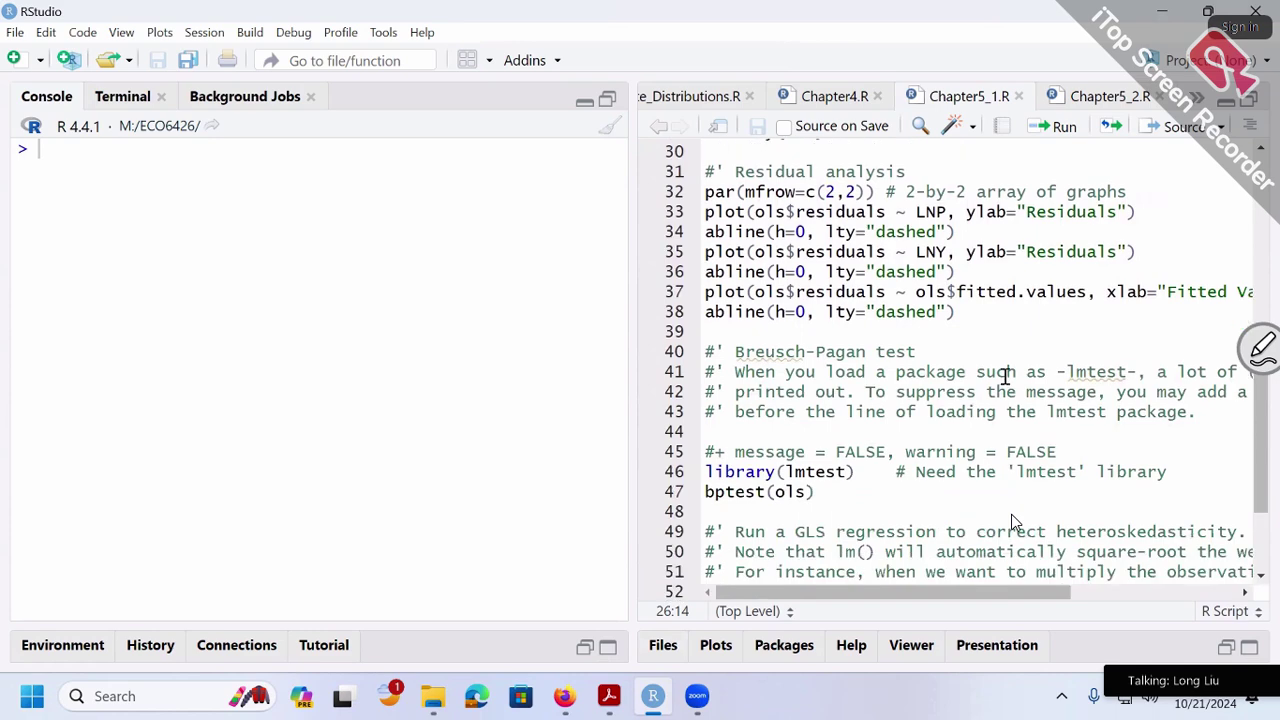
scroll(1006, 377, "up", 4)
scroll(1005, 375, "up", 4)
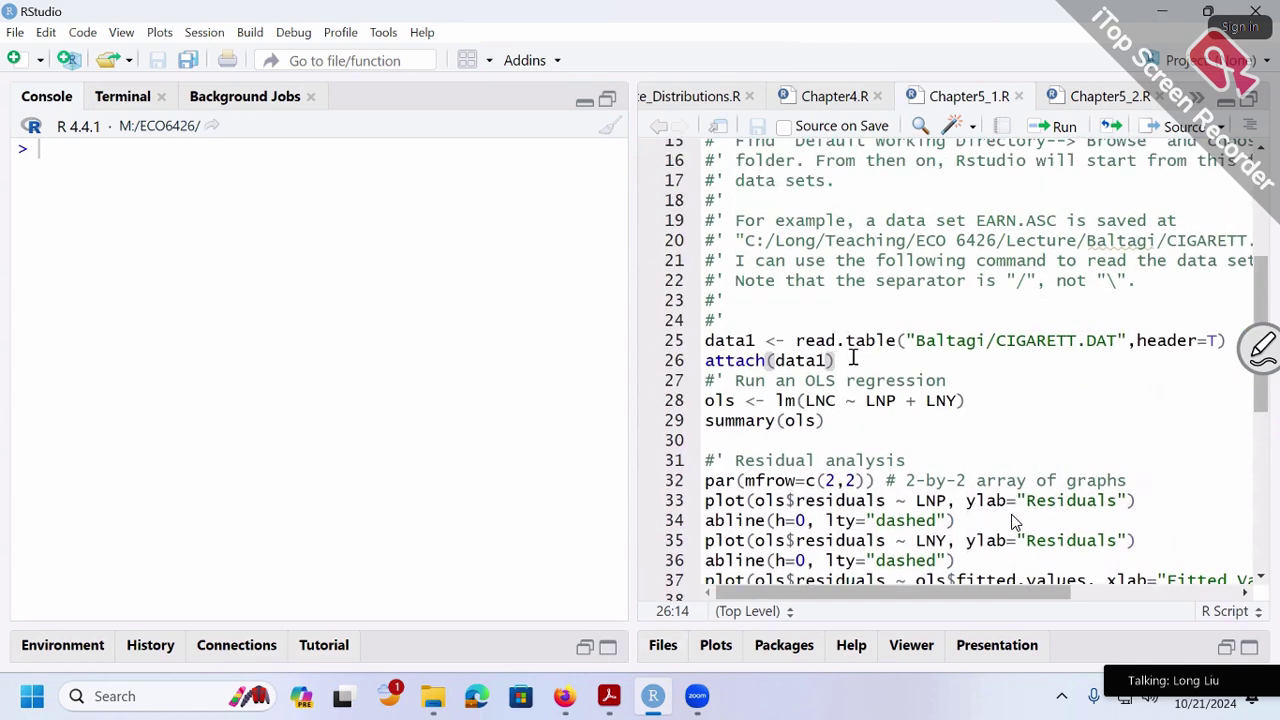
left_click(680, 342, "shift")
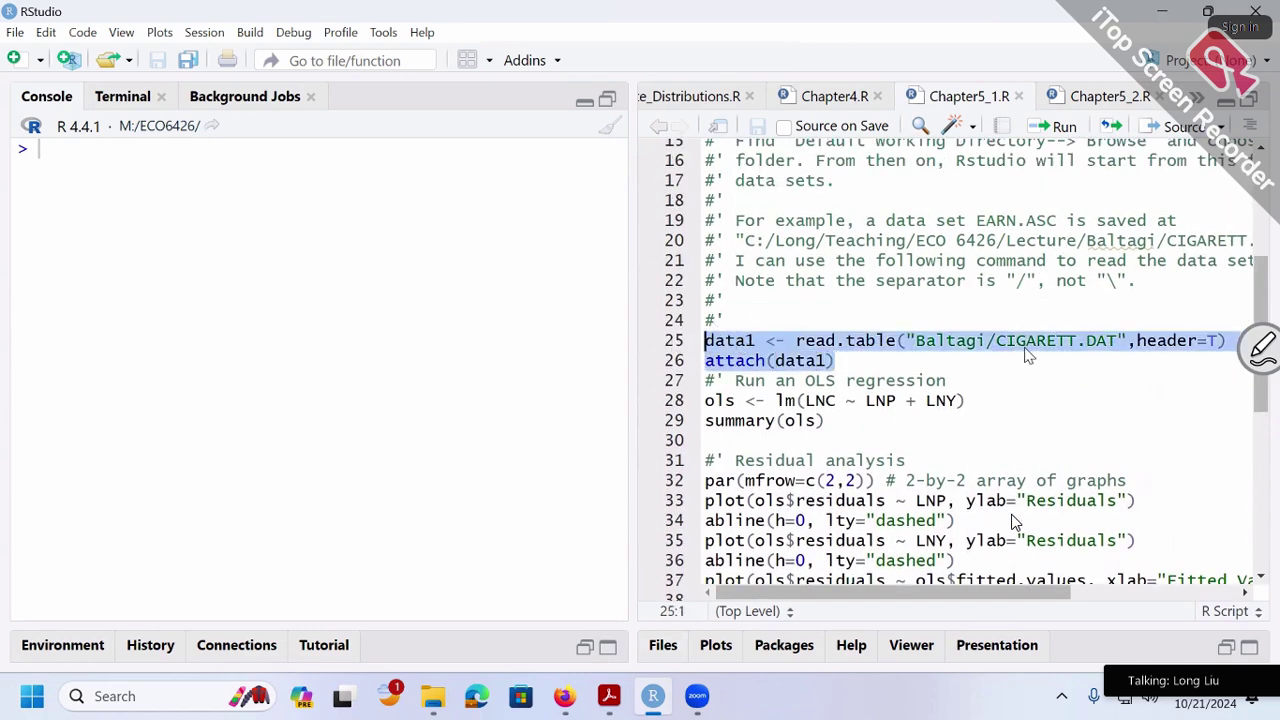
left_click(1064, 126)
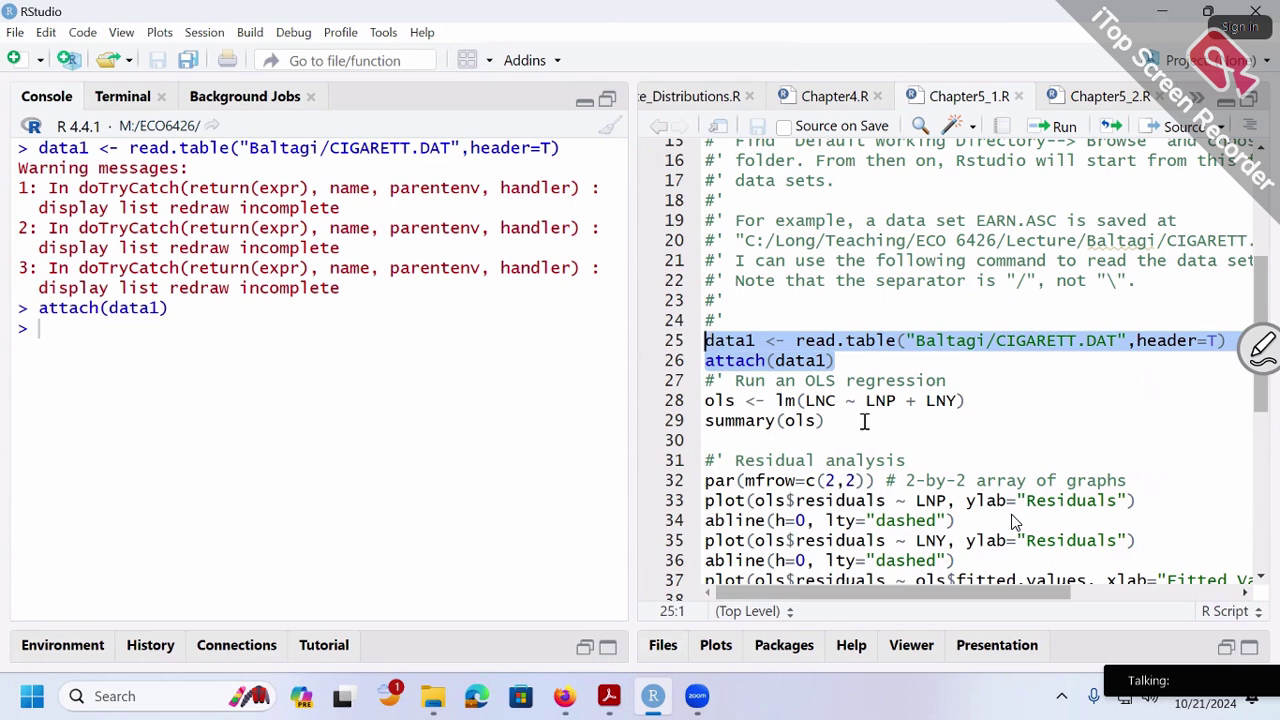
Step: Run lines 28 and 29 to fit the OLS regression of LNC on LNP and LNY and print its summary
left_click_drag(826, 421, 705, 400)
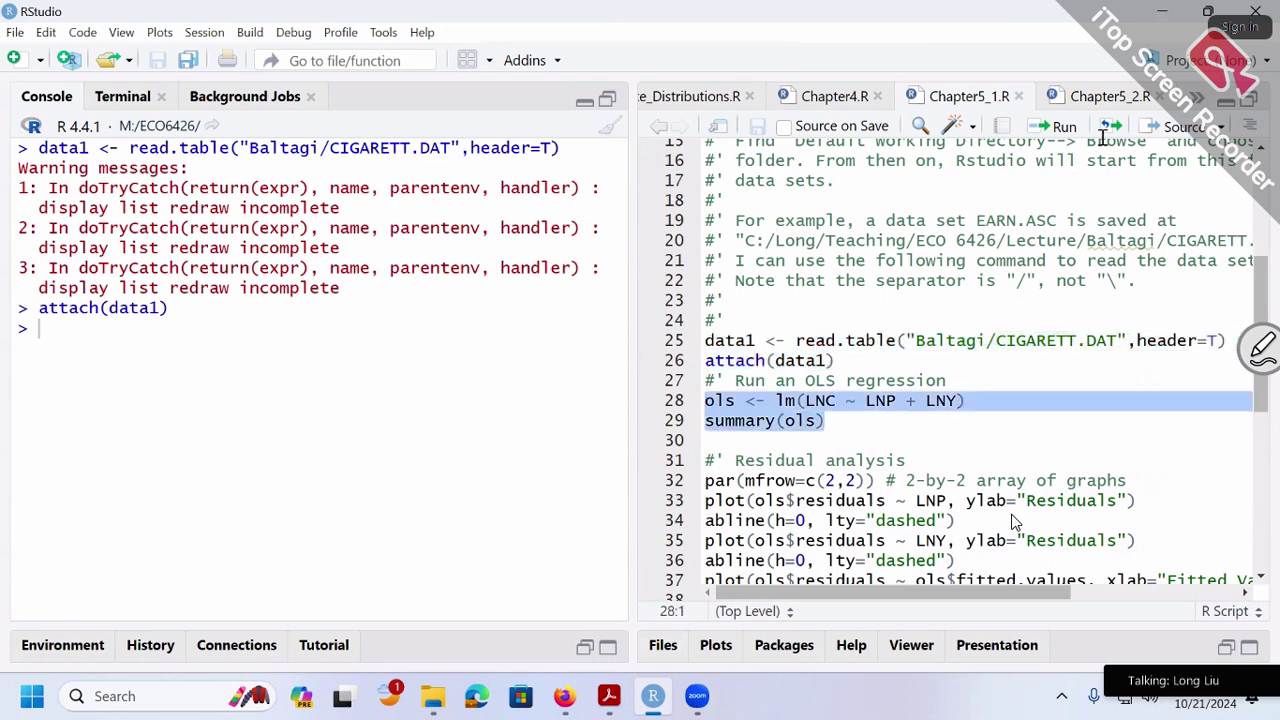
left_click(1080, 130)
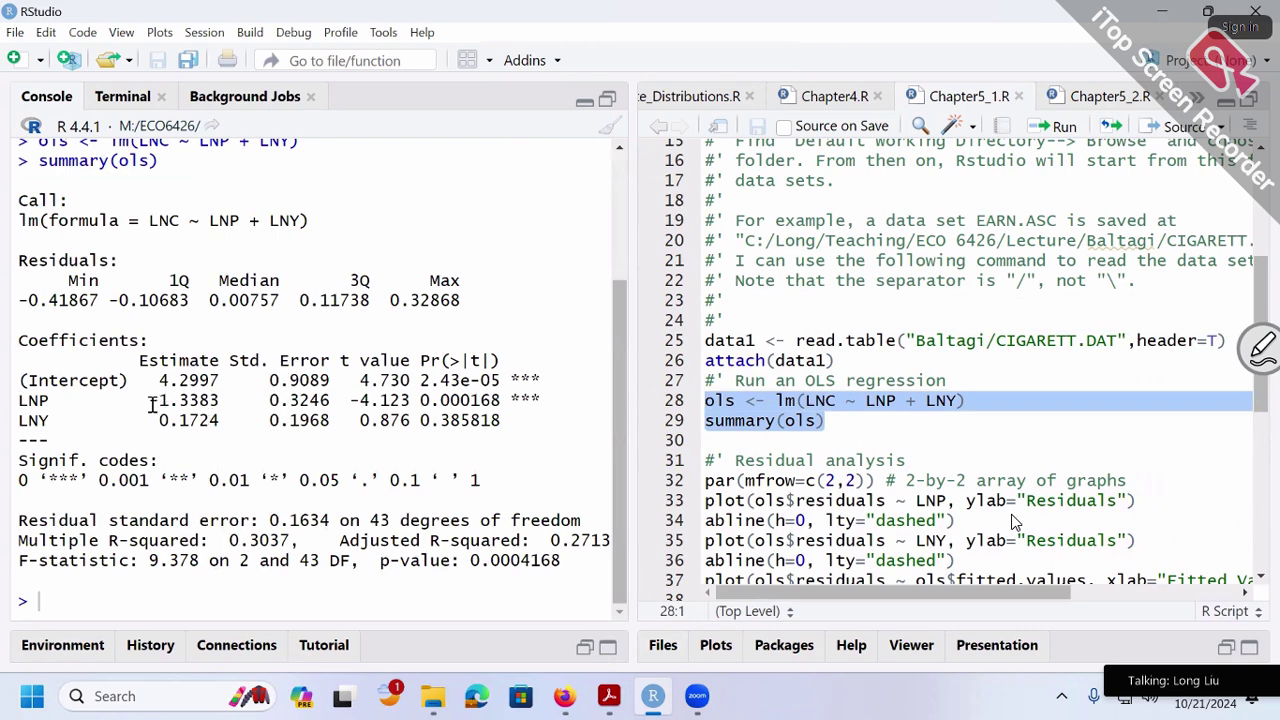
Step: Mark the LNP and LNY coefficient estimates and the dependent variable LNC in turn in the regression output, and clear the selection
left_click_drag(149, 402, 224, 402)
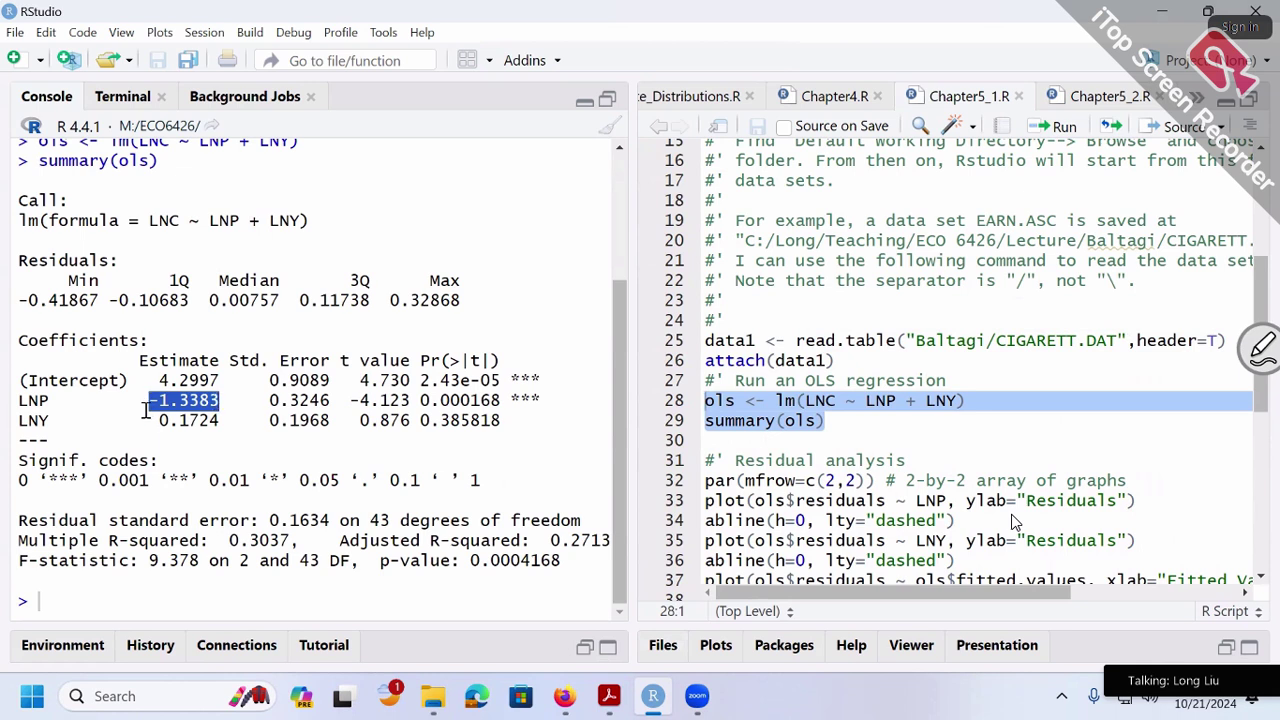
left_click_drag(157, 420, 220, 420)
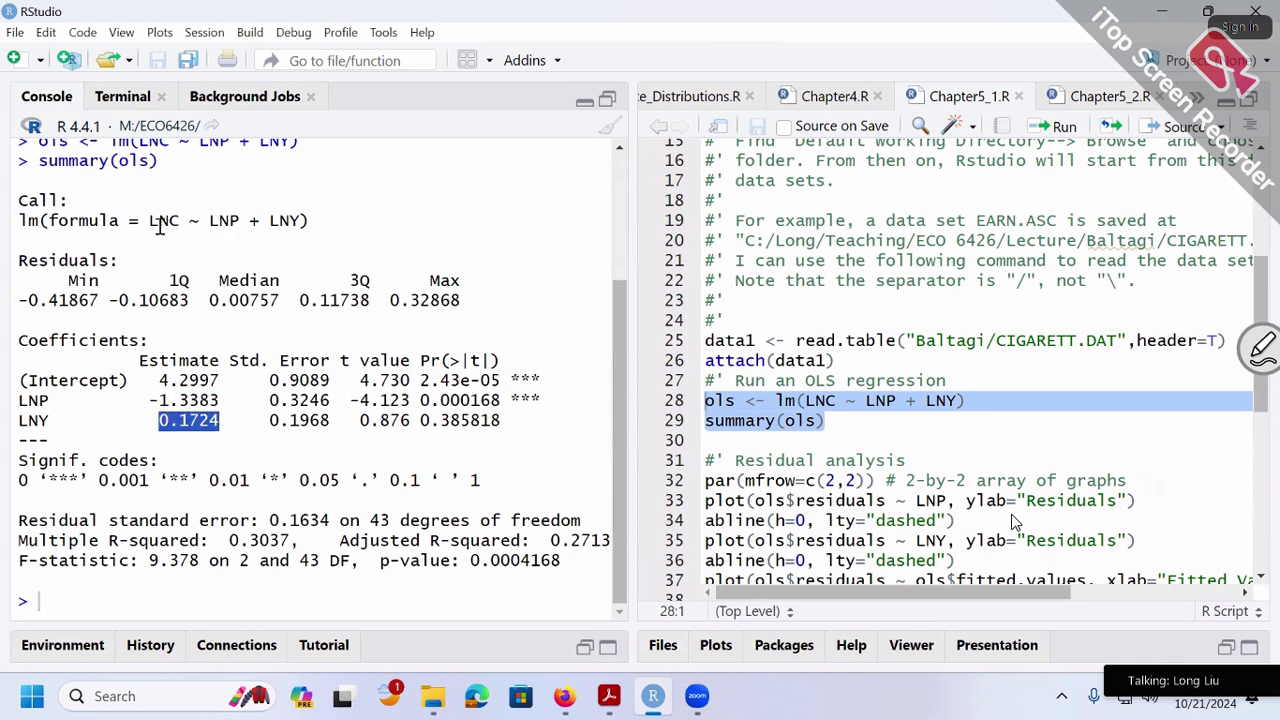
left_click_drag(148, 221, 182, 222)
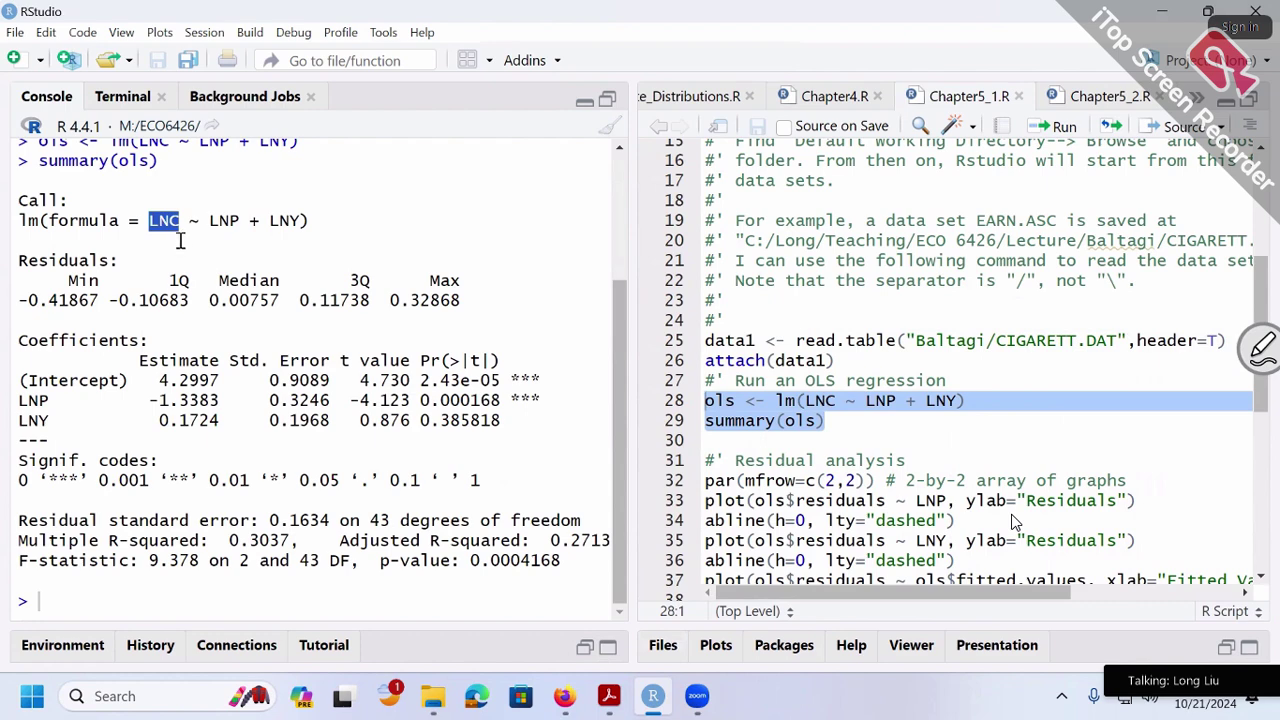
left_click_drag(150, 400, 220, 399)
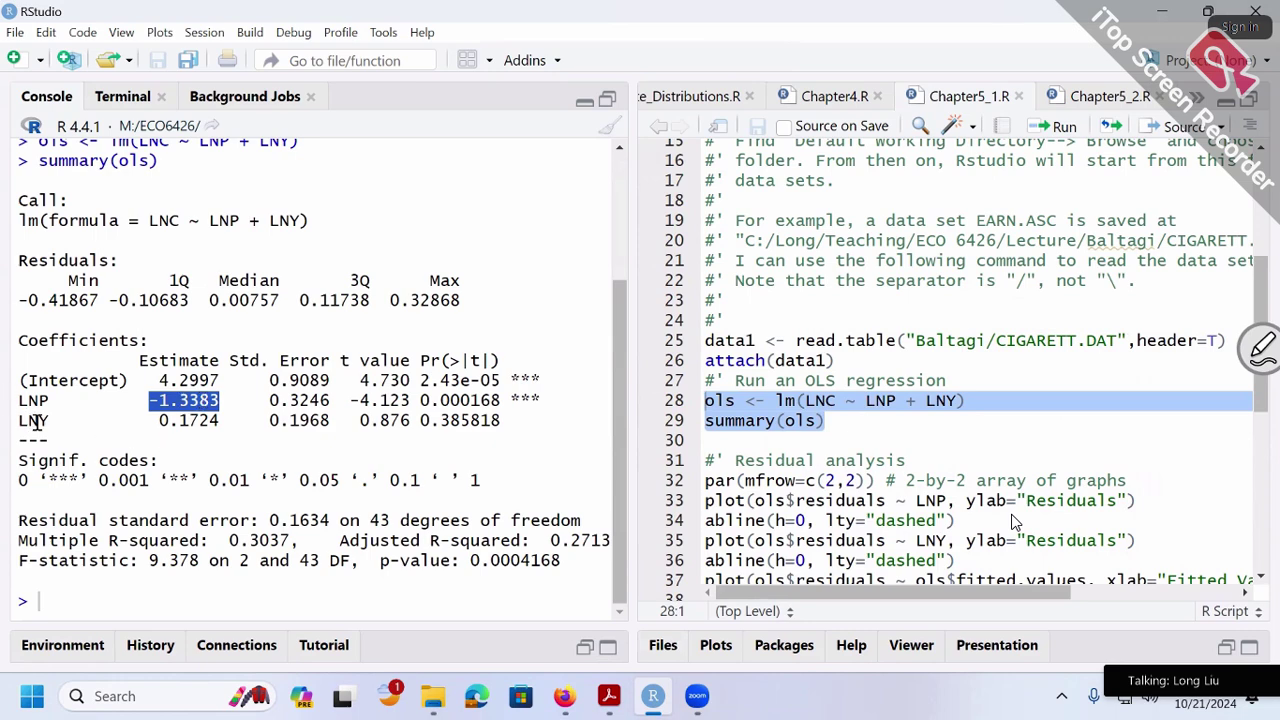
left_click_drag(37, 420, 46, 421)
left_click_drag(158, 421, 203, 425)
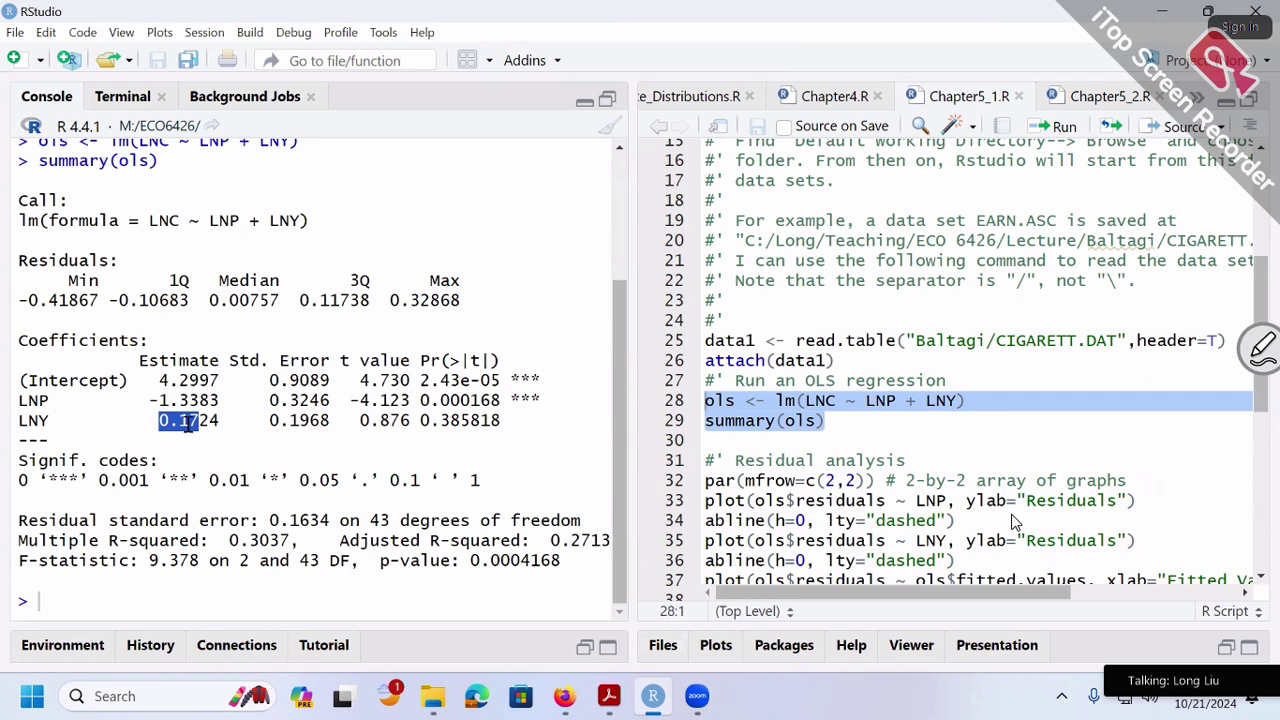
left_click(366, 390)
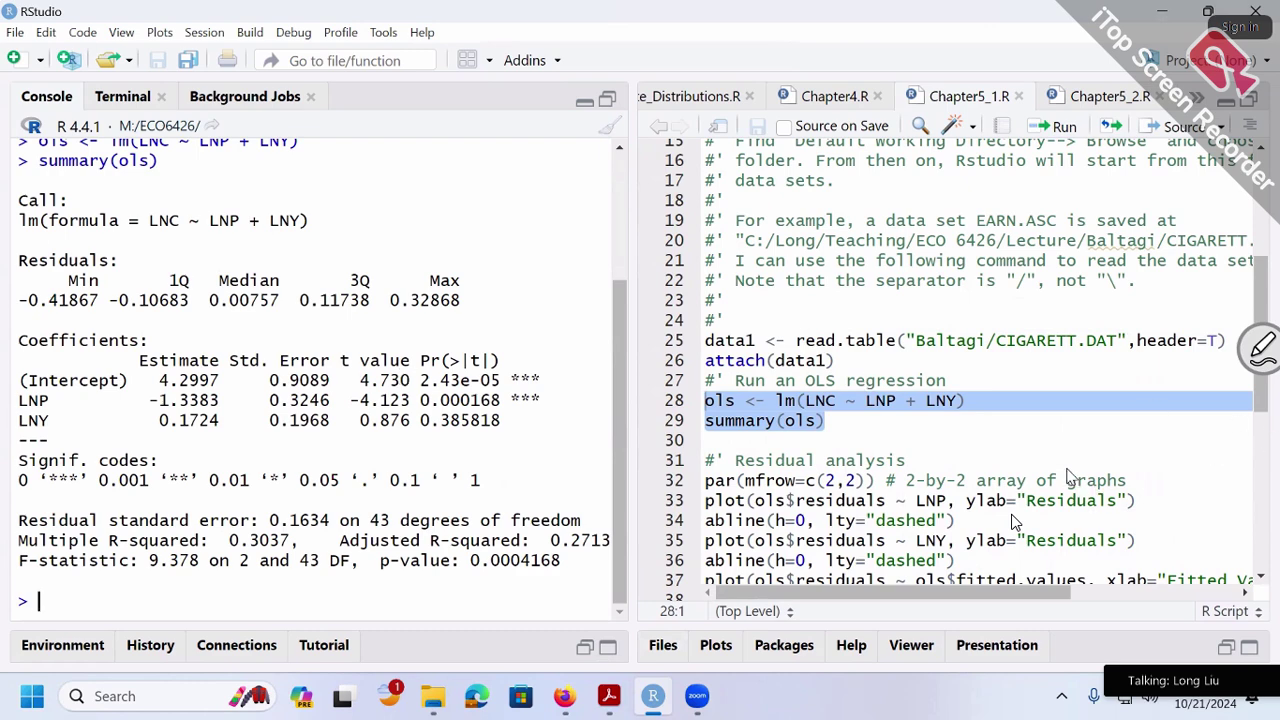
Step: Try to run line 33, plotting the OLS residuals against LNP with the y-axis label "Residuals"
scroll(1060, 445, "down", 1)
scroll(1058, 438, "down", 1)
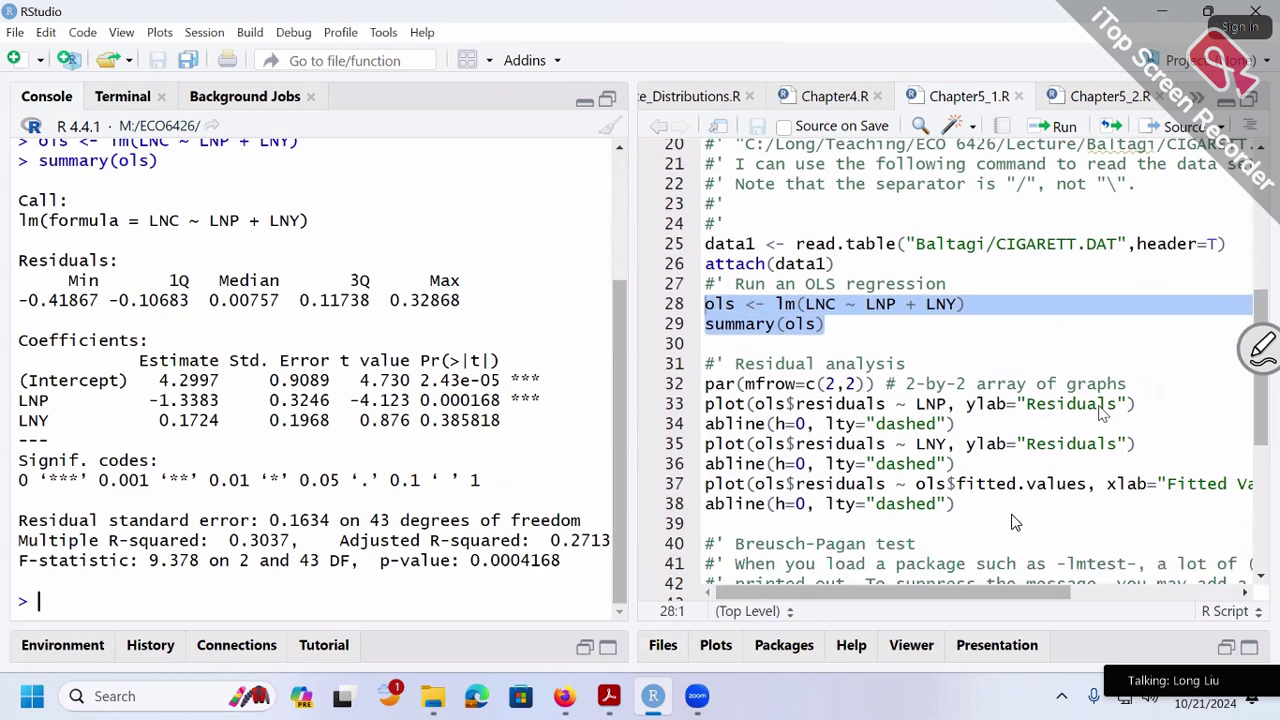
left_click_drag(1140, 404, 705, 404)
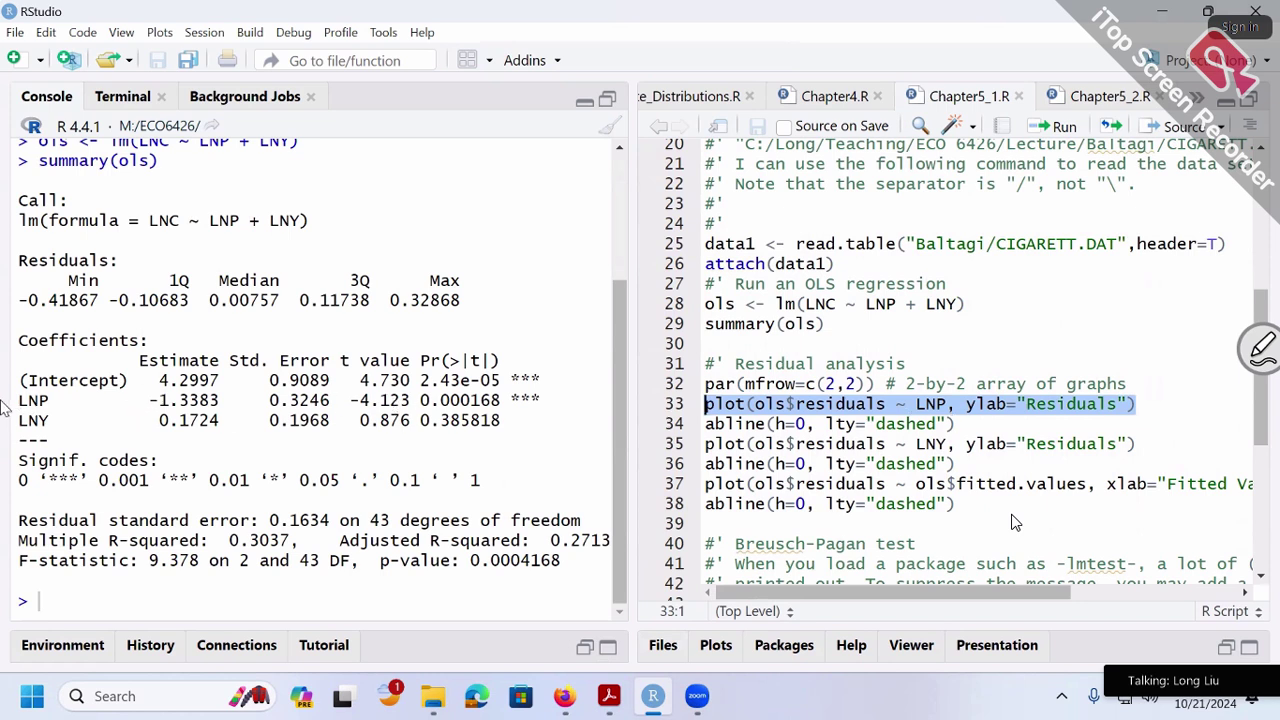
left_click_drag(18, 421, 47, 421)
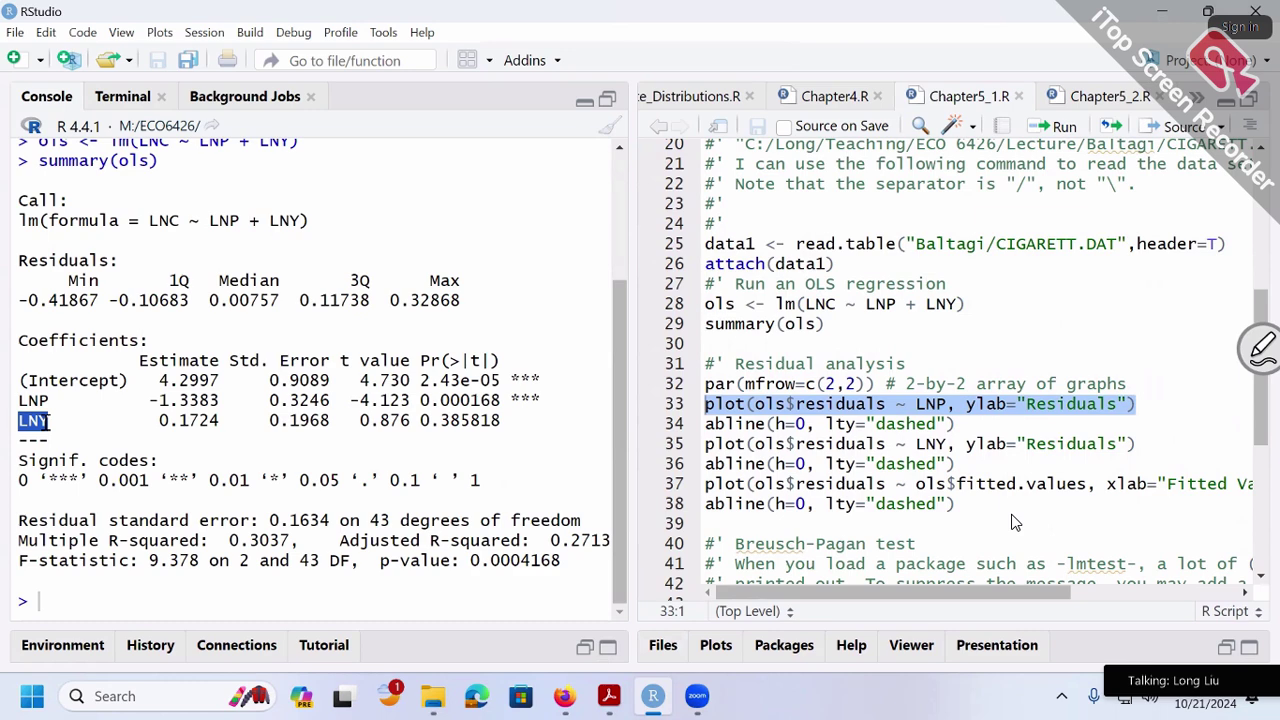
left_click(1064, 126)
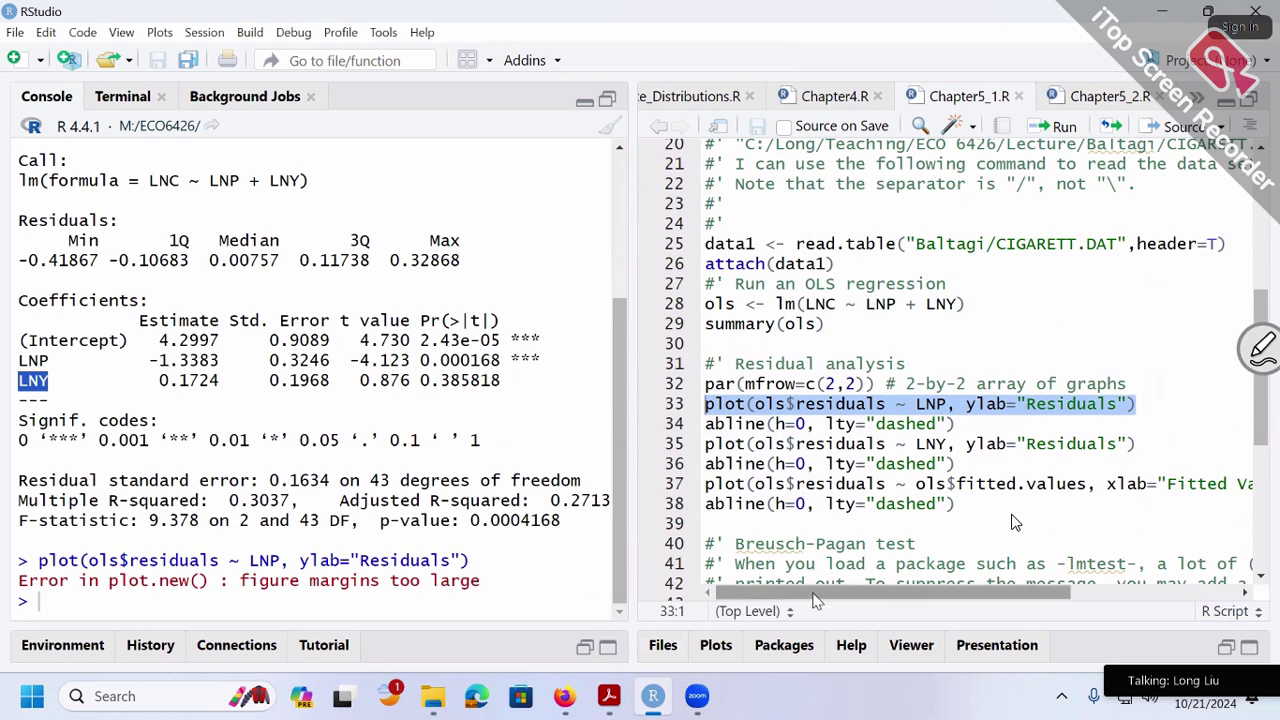
Step: Show the plot output, enlarge its area, and rerun line 33 to plot the OLS residuals against LNP
left_click(1226, 647)
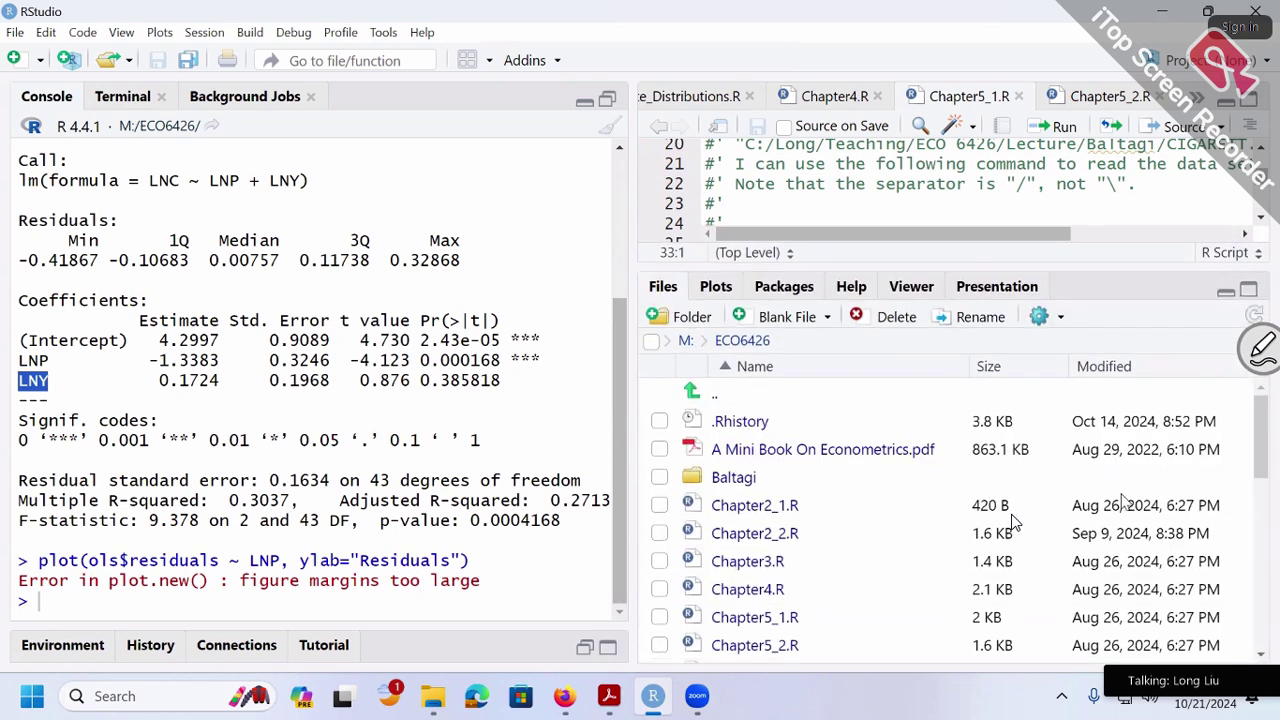
left_click(716, 288)
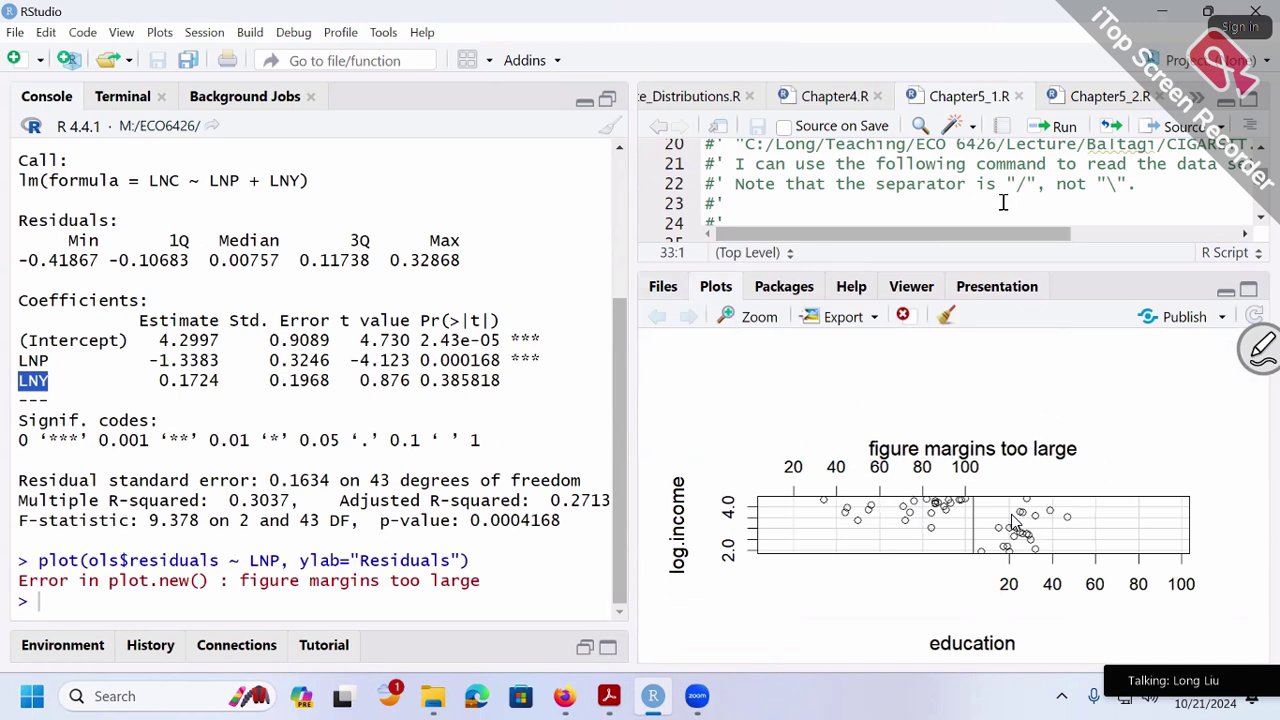
scroll(998, 200, "down", 2)
scroll(998, 200, "down", 1)
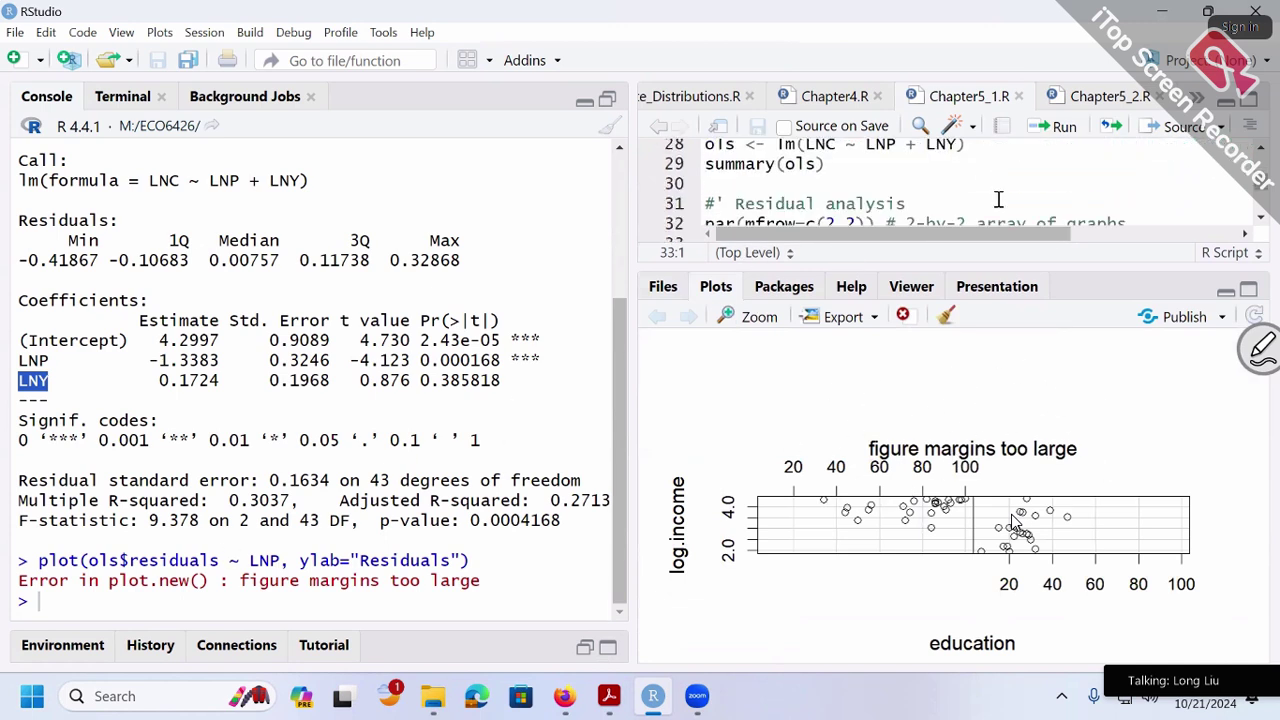
key("shift+End")
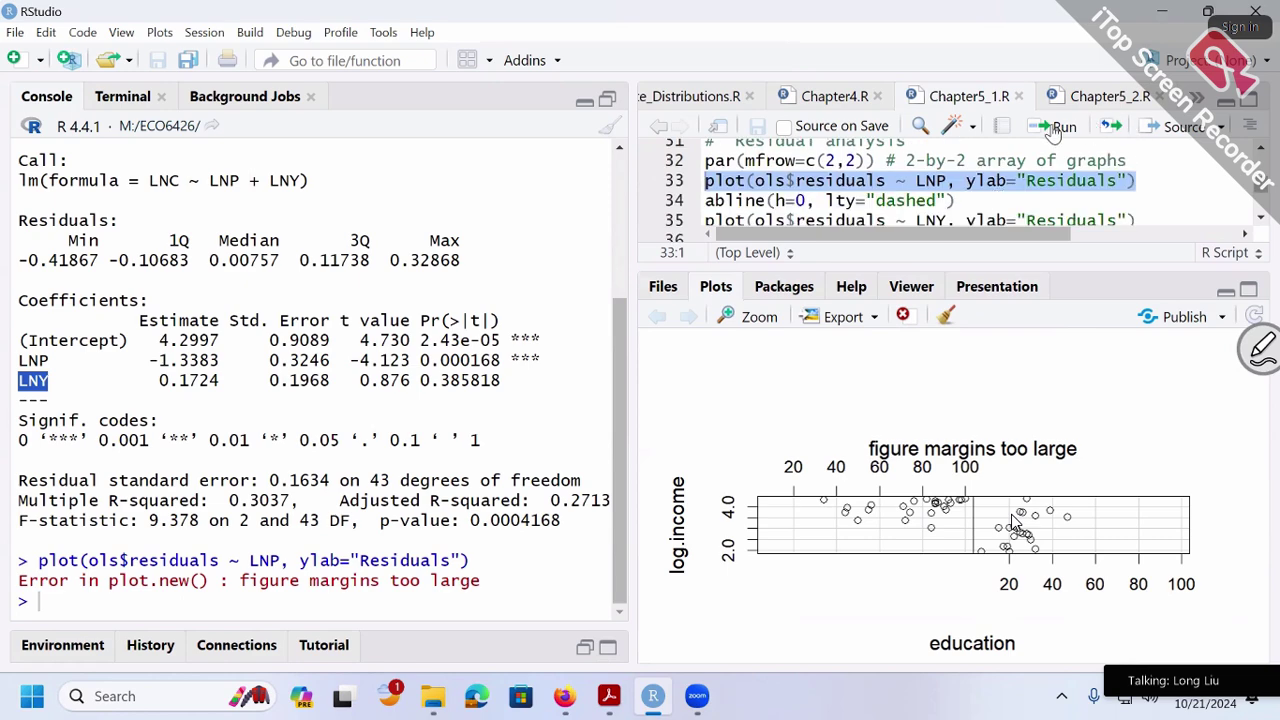
left_click(1053, 134)
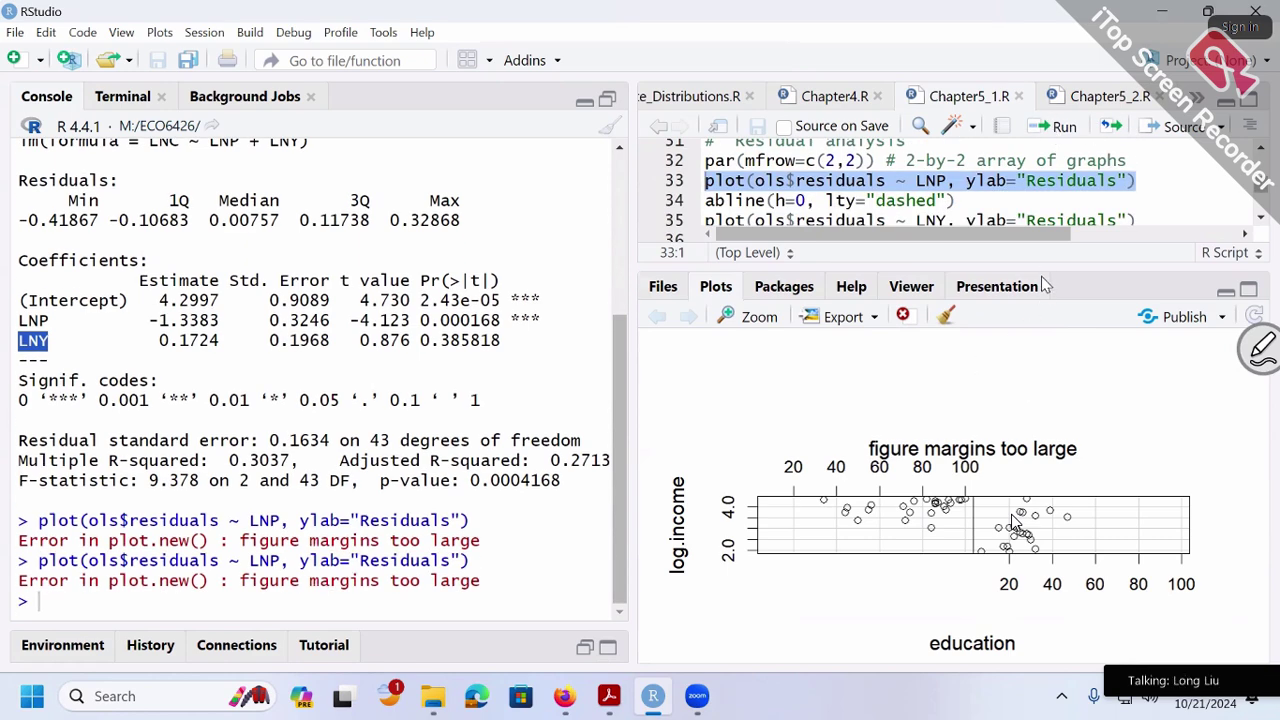
left_click_drag(1068, 270, 1071, 213)
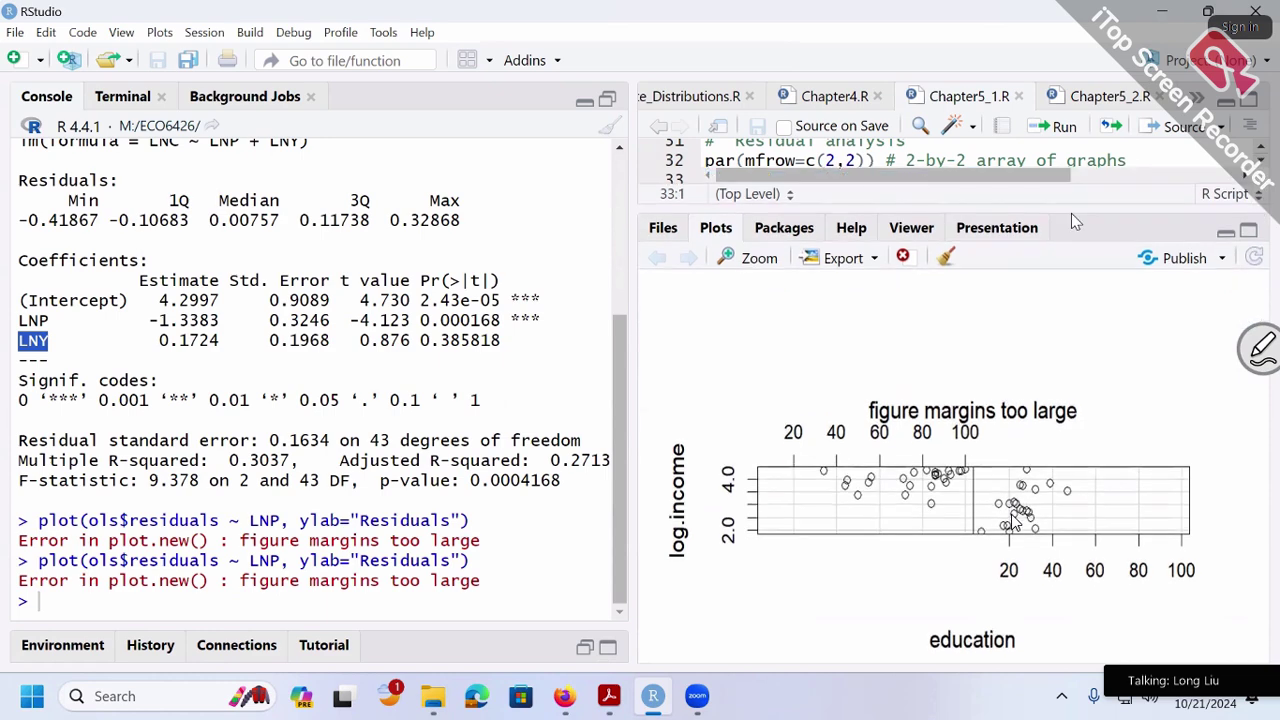
left_click(1062, 127)
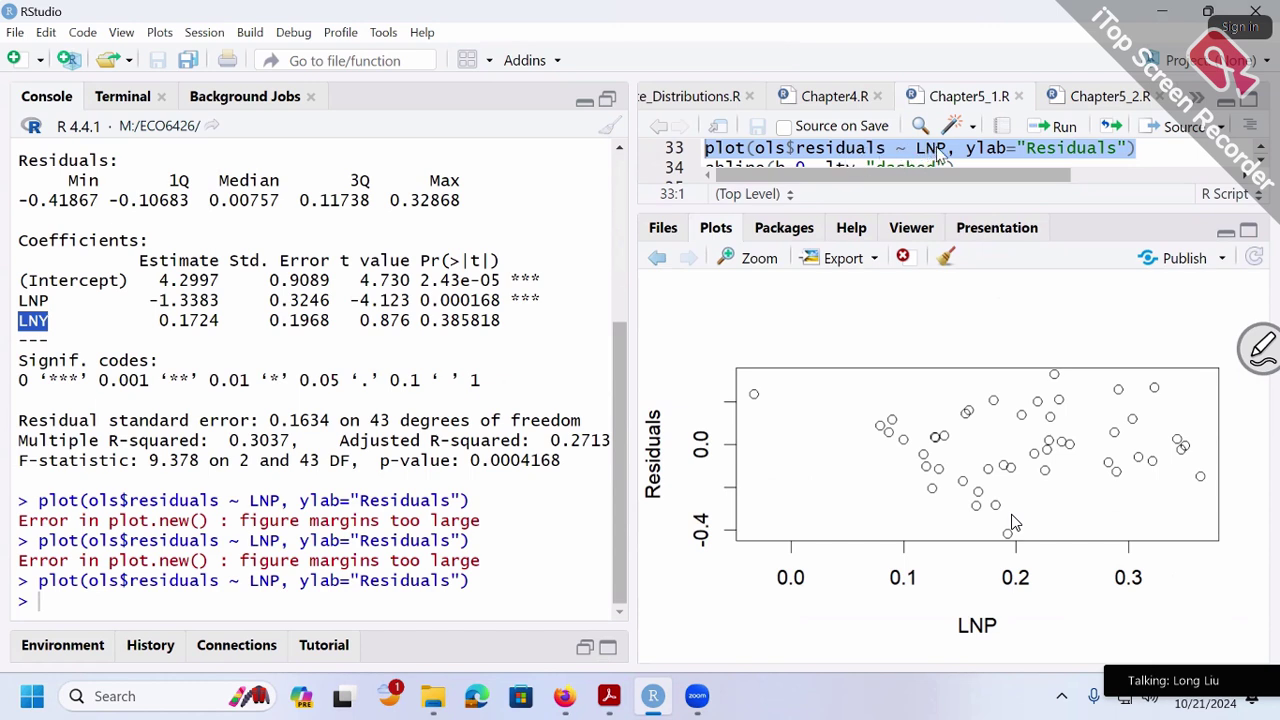
Step: Run line 34 to add a dashed horizontal line at h=0 to the plot of residuals against LNP
scroll(857, 158, "down", 1)
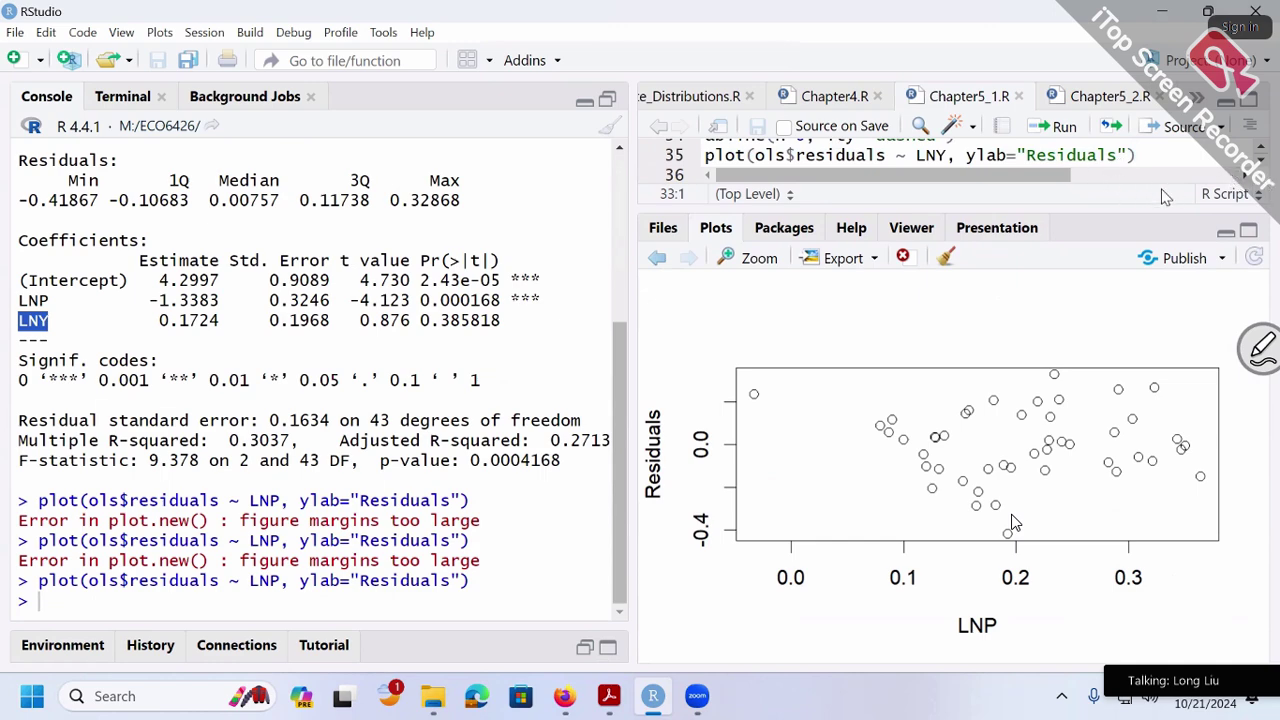
left_click_drag(1161, 205, 1161, 245)
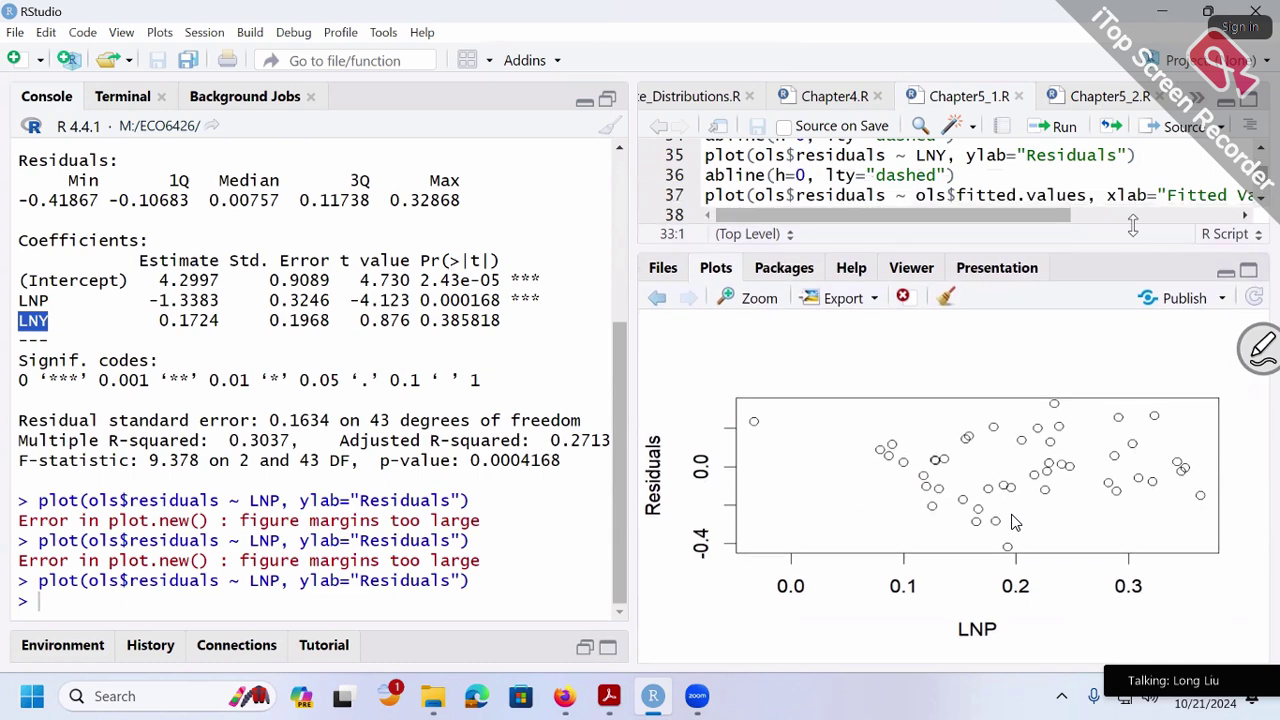
scroll(1104, 197, "up", 1)
left_click_drag(955, 168, 700, 170)
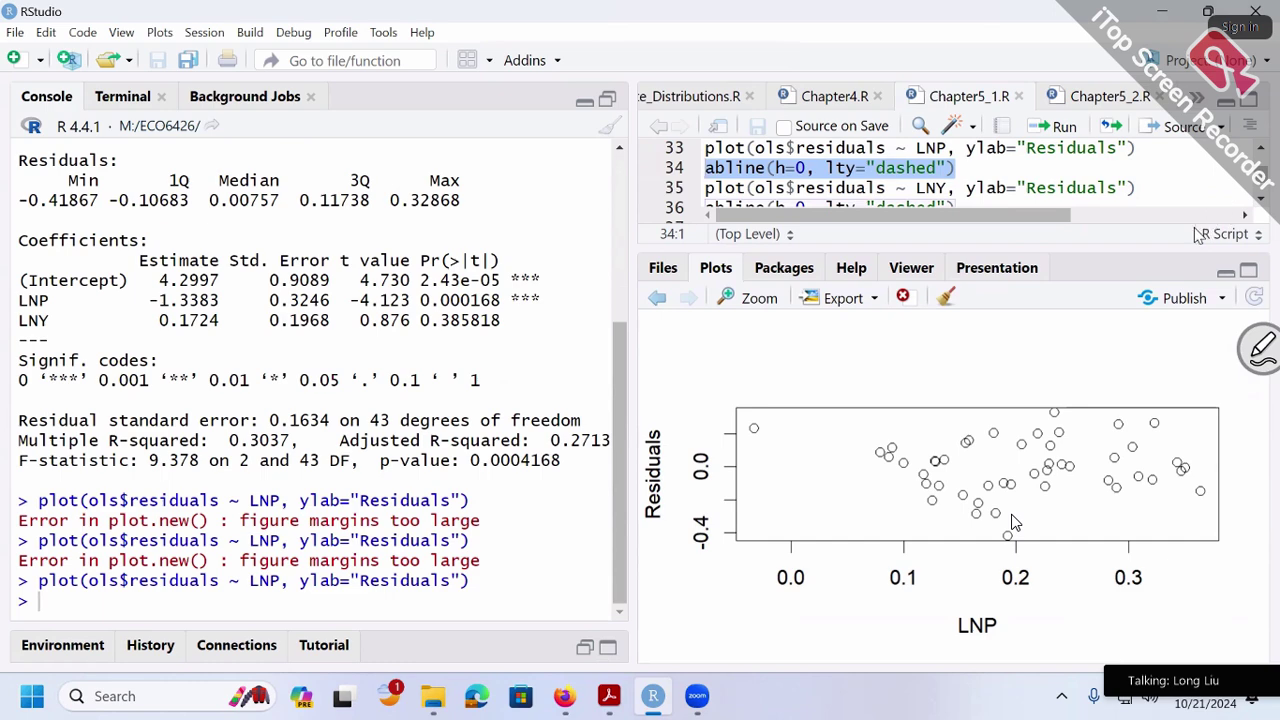
left_click_drag(1147, 248, 1148, 218)
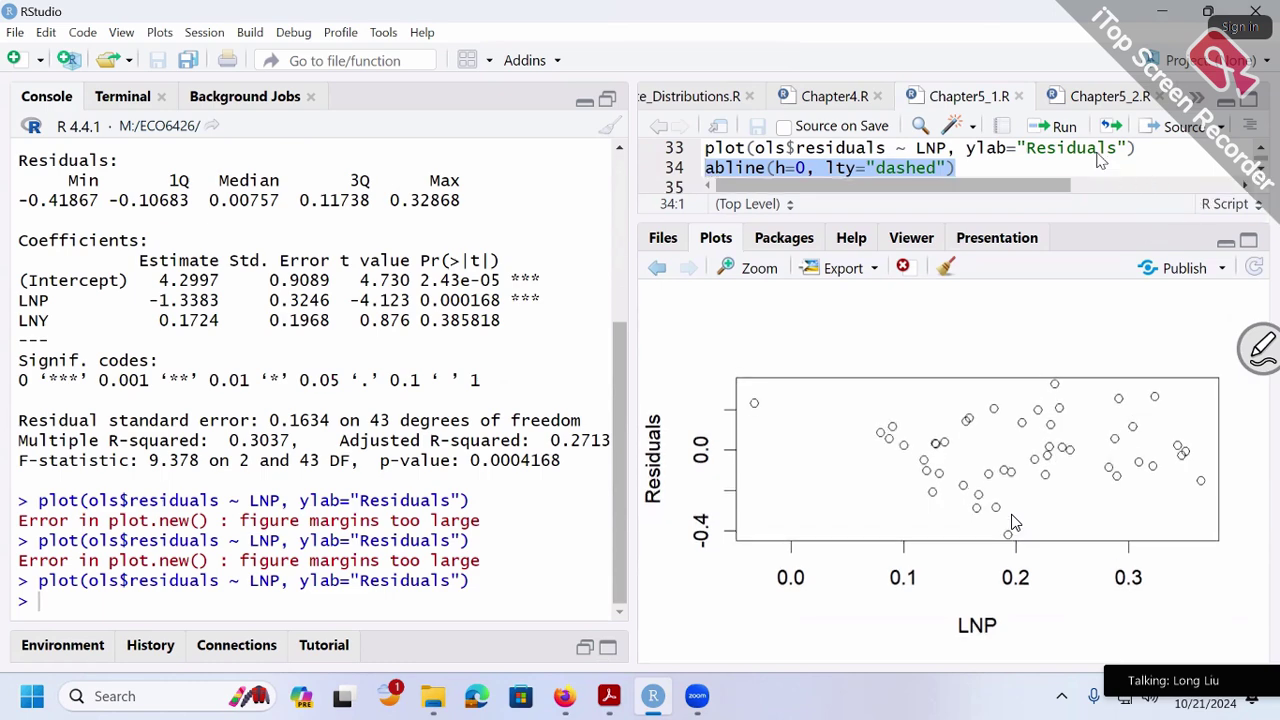
left_click(1064, 128)
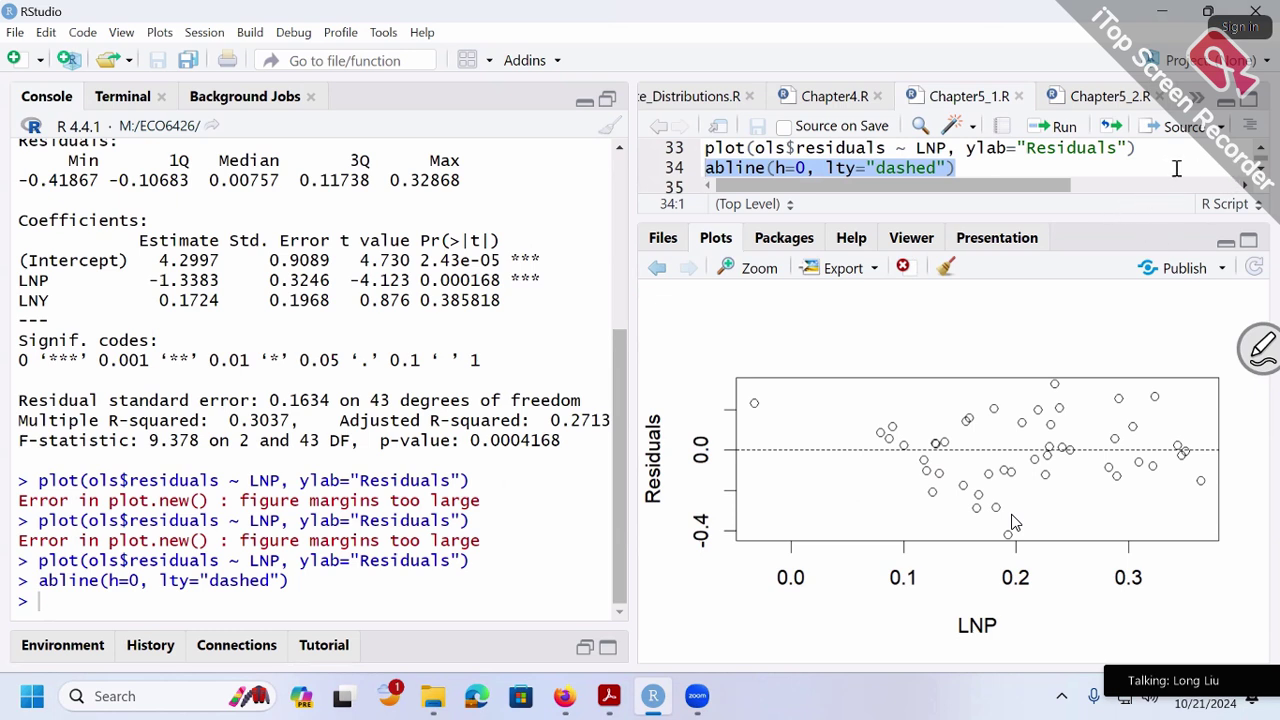
Step: Run lines 35 and 36 to plot the OLS residuals against LNY with a dashed line at h=0
scroll(1155, 168, "down", 1)
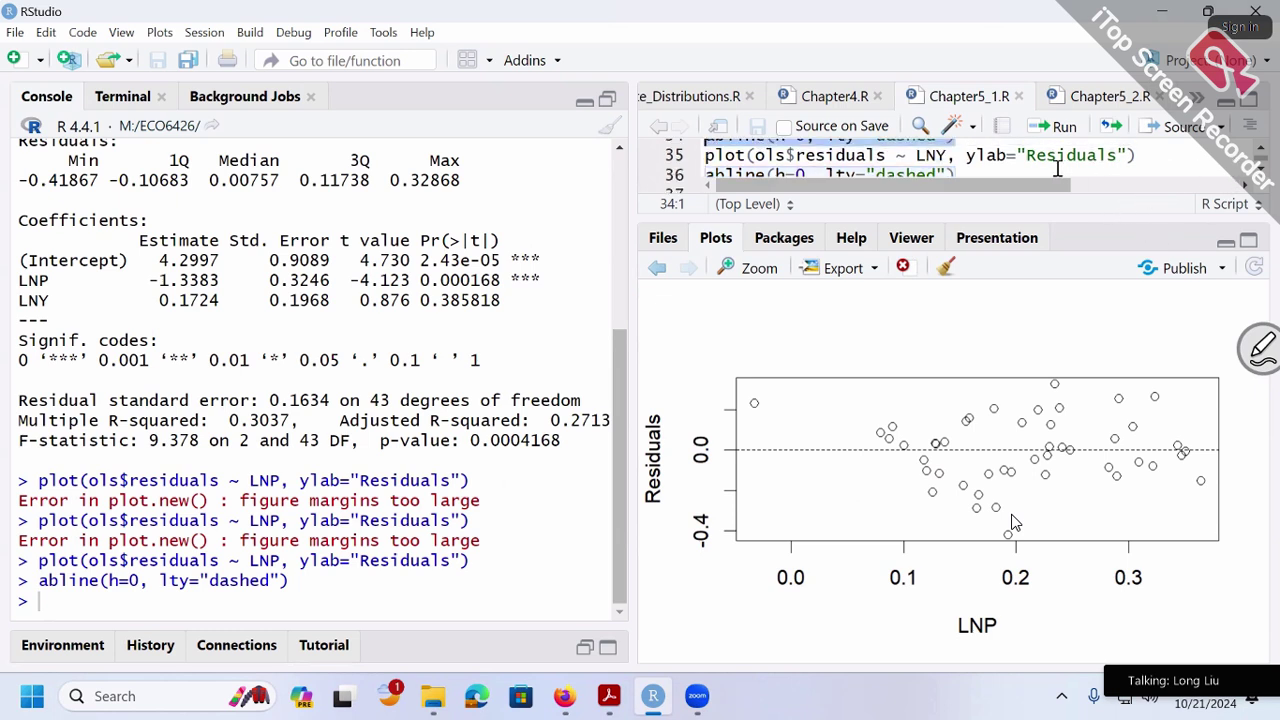
left_click_drag(983, 170, 683, 148)
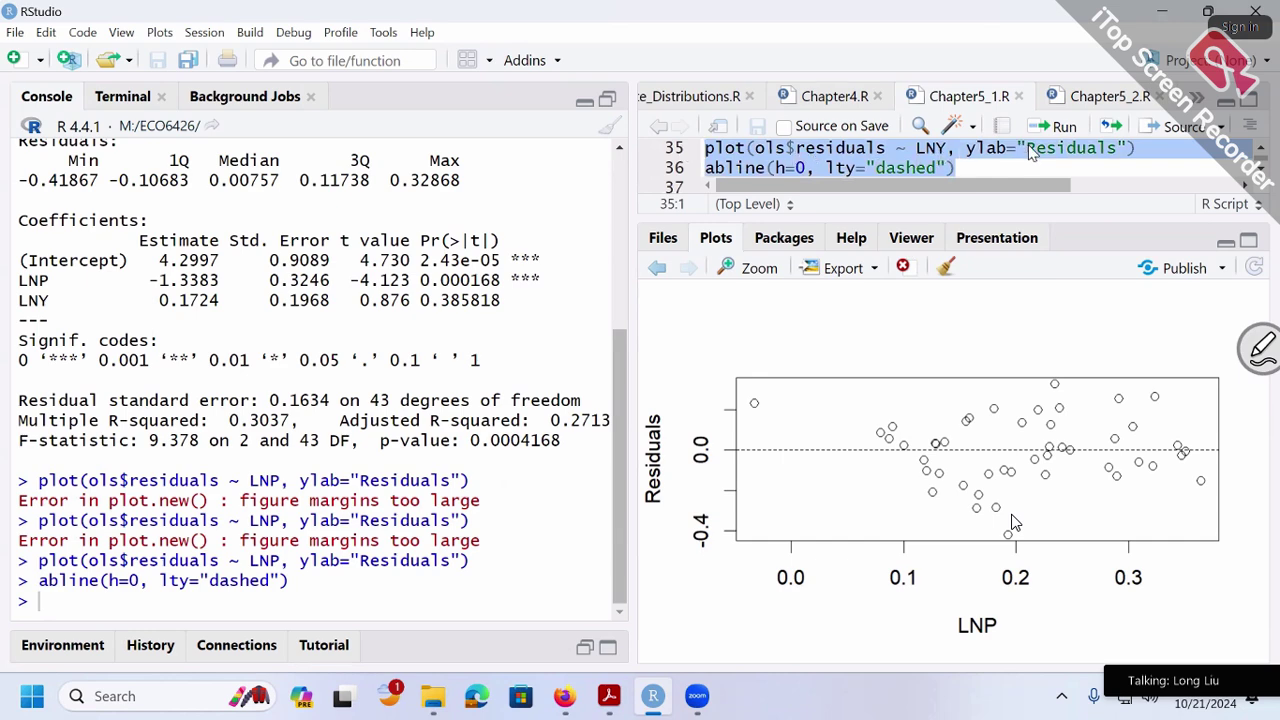
left_click(1060, 126)
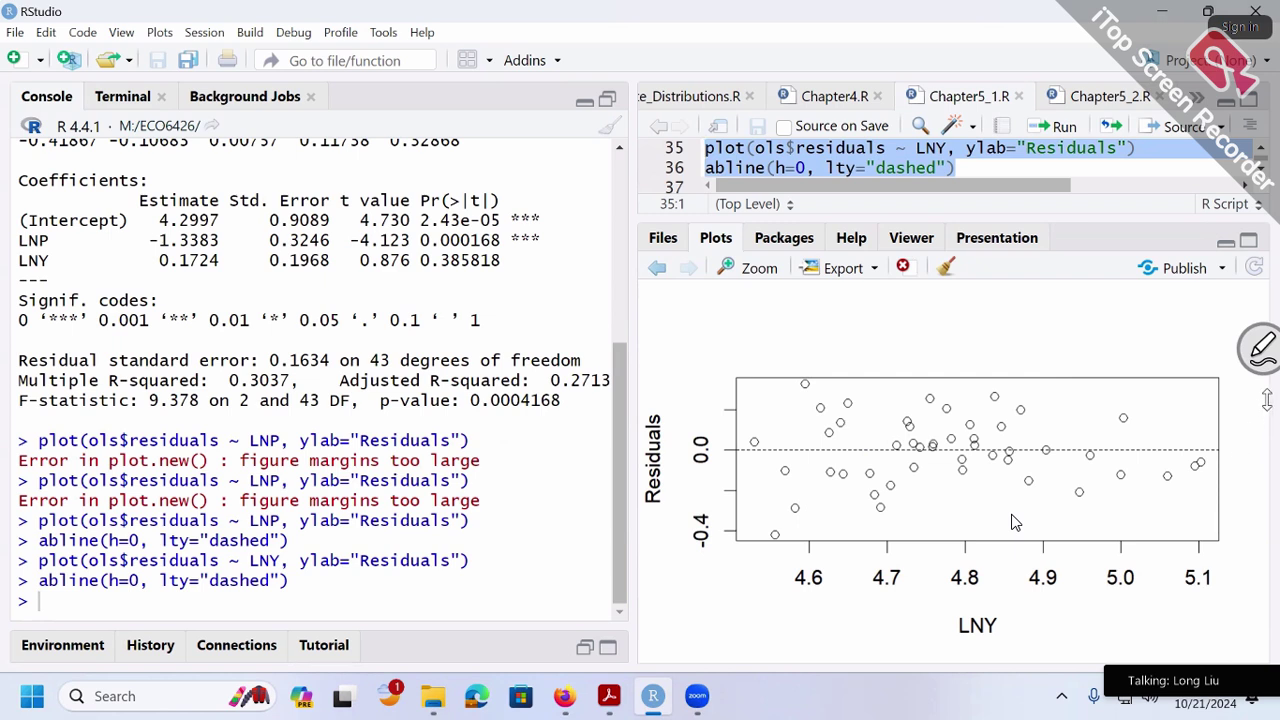
Step: Run lines 37 and 38 to plot the OLS residuals against the fitted values with a dashed line at h=0
scroll(990, 165, "down", 1)
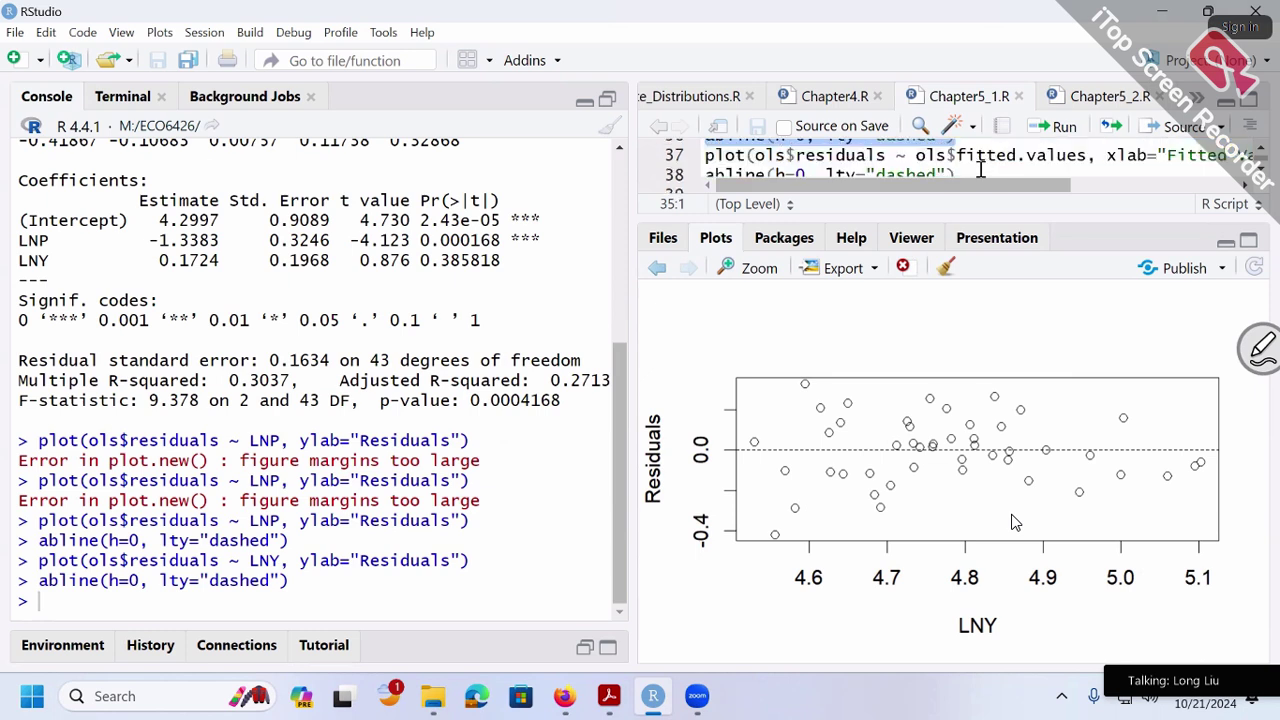
left_click_drag(980, 170, 700, 150)
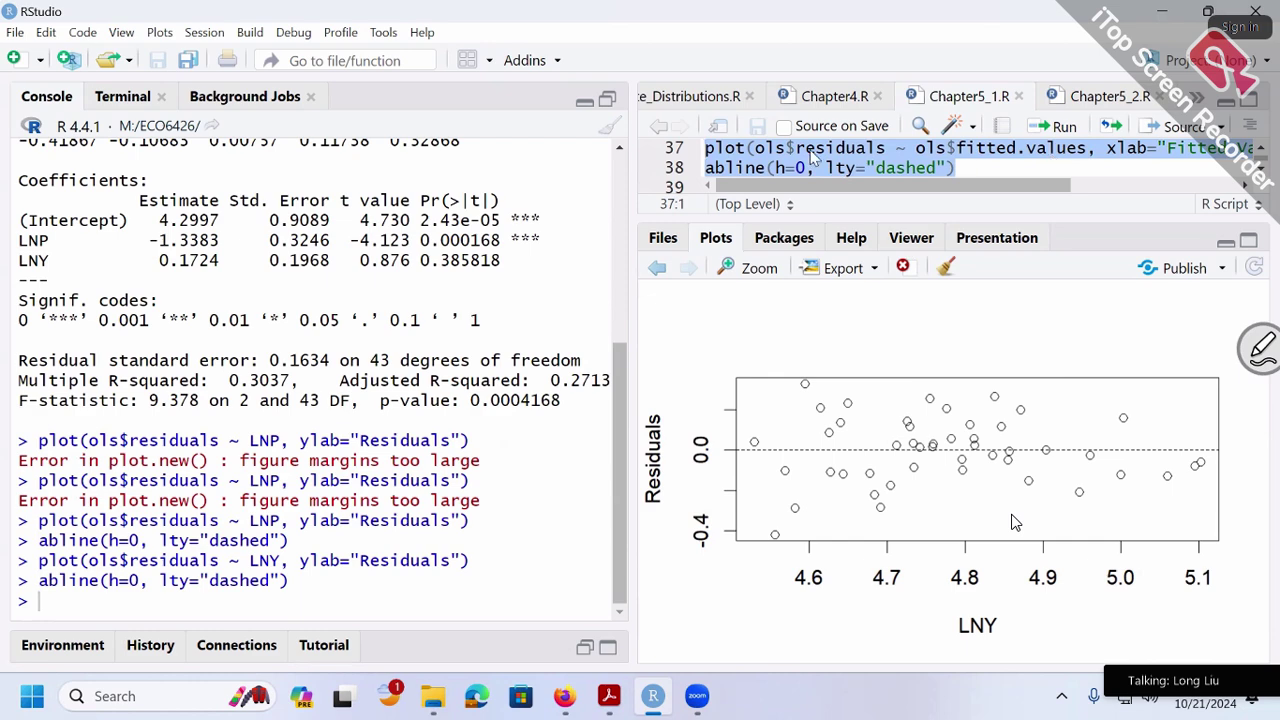
left_click(1064, 128)
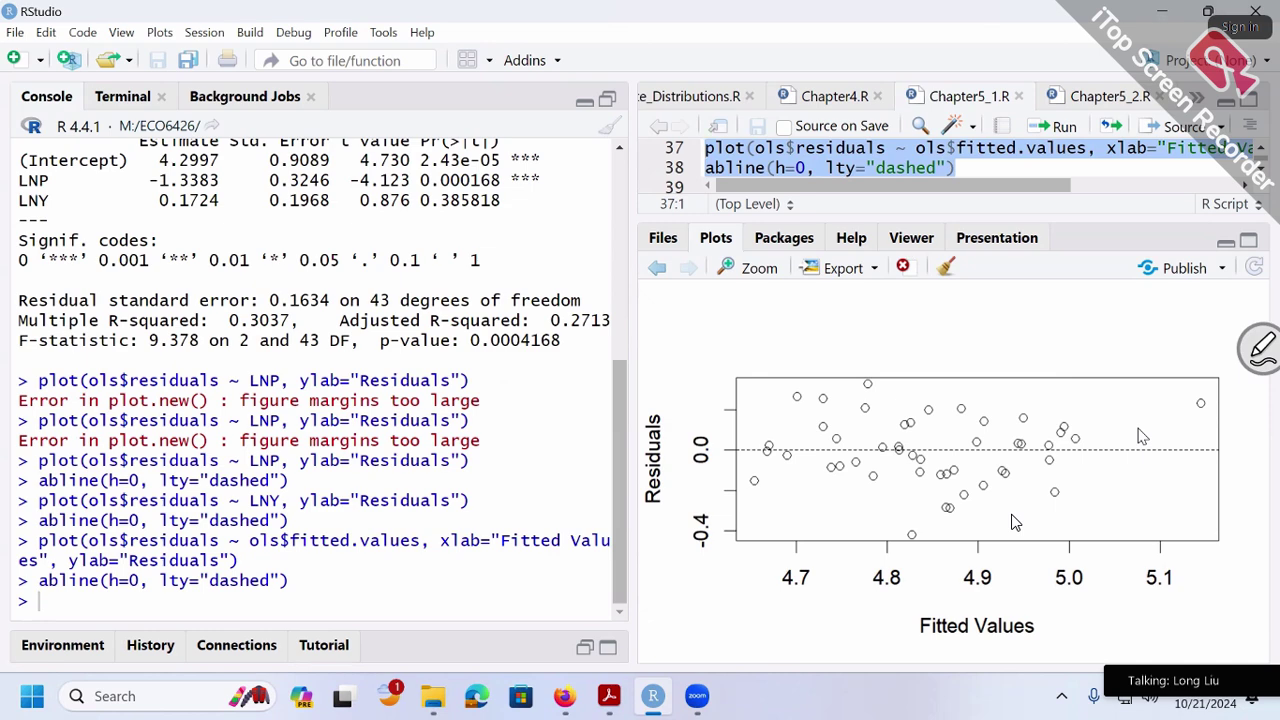
left_click(1250, 103)
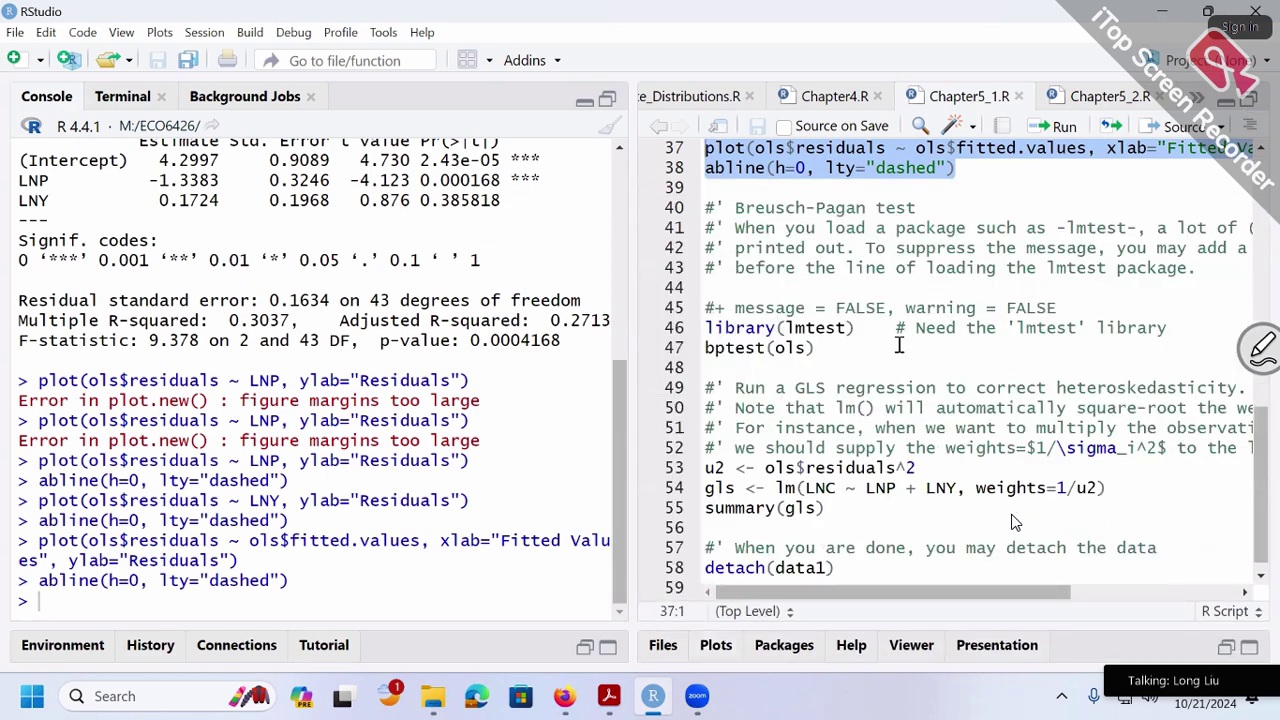
left_click_drag(815, 348, 705, 328)
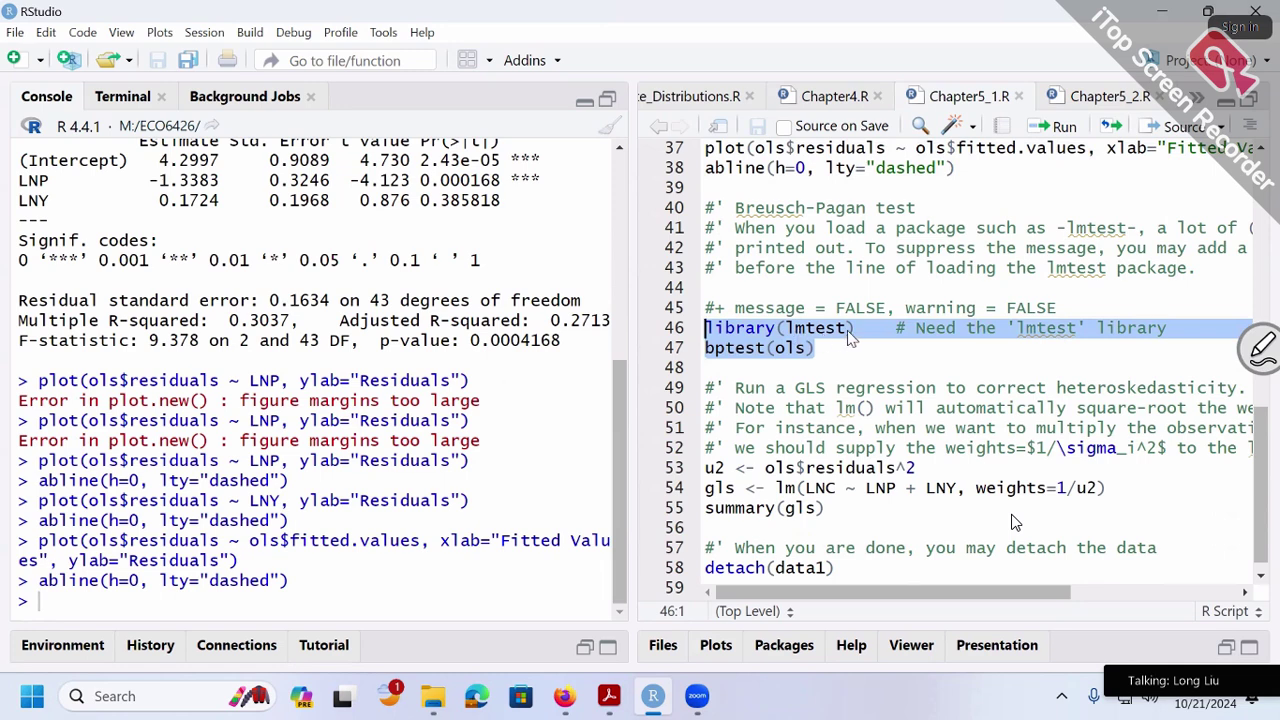
left_click(790, 652)
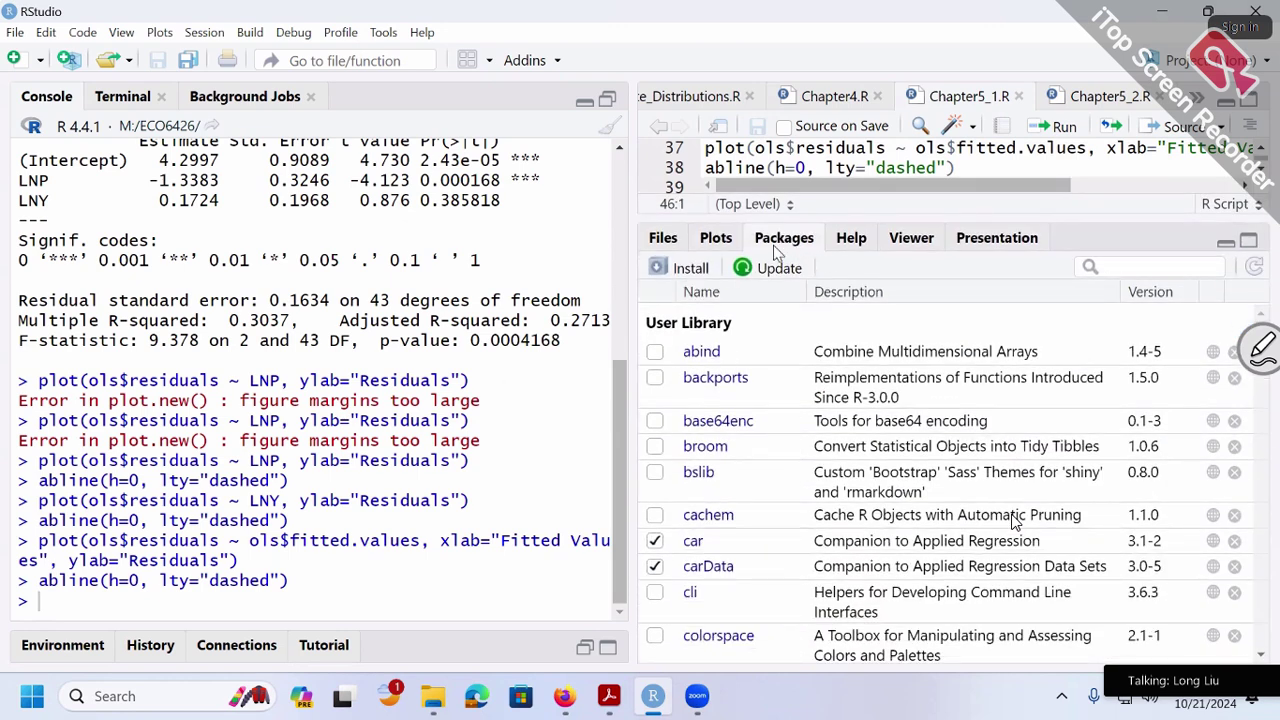
left_click(688, 270)
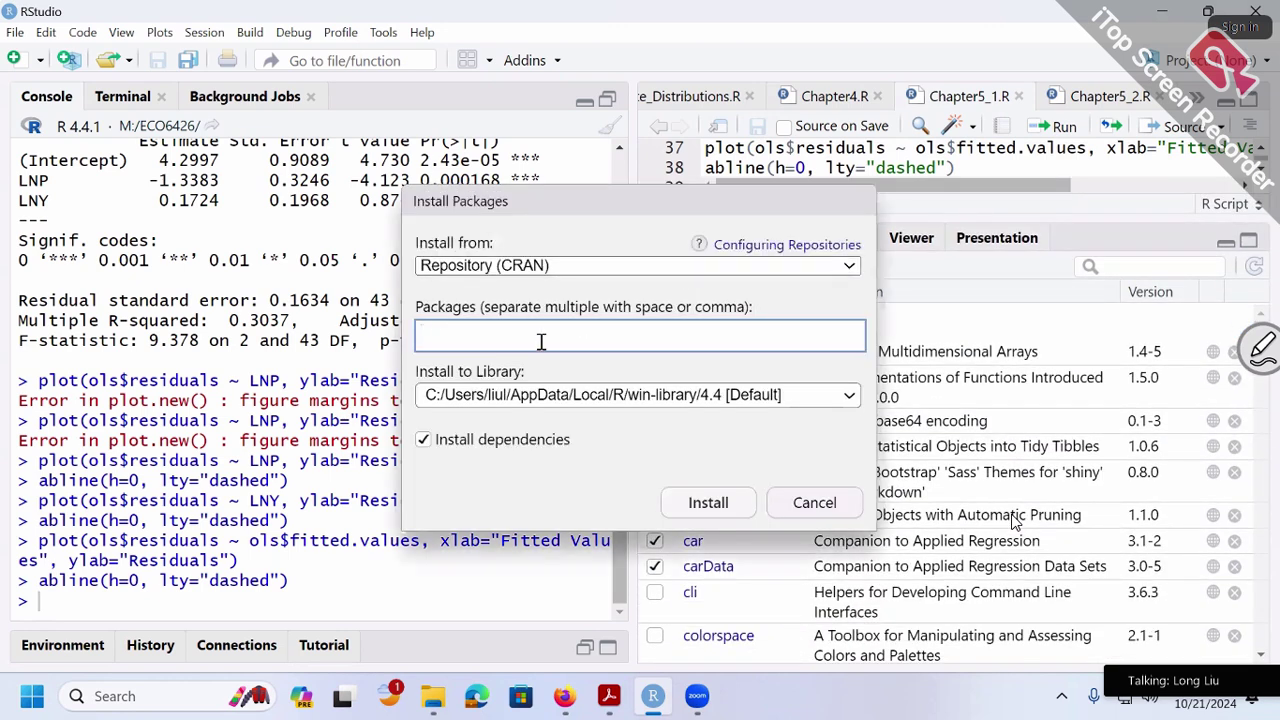
type("lmtest")
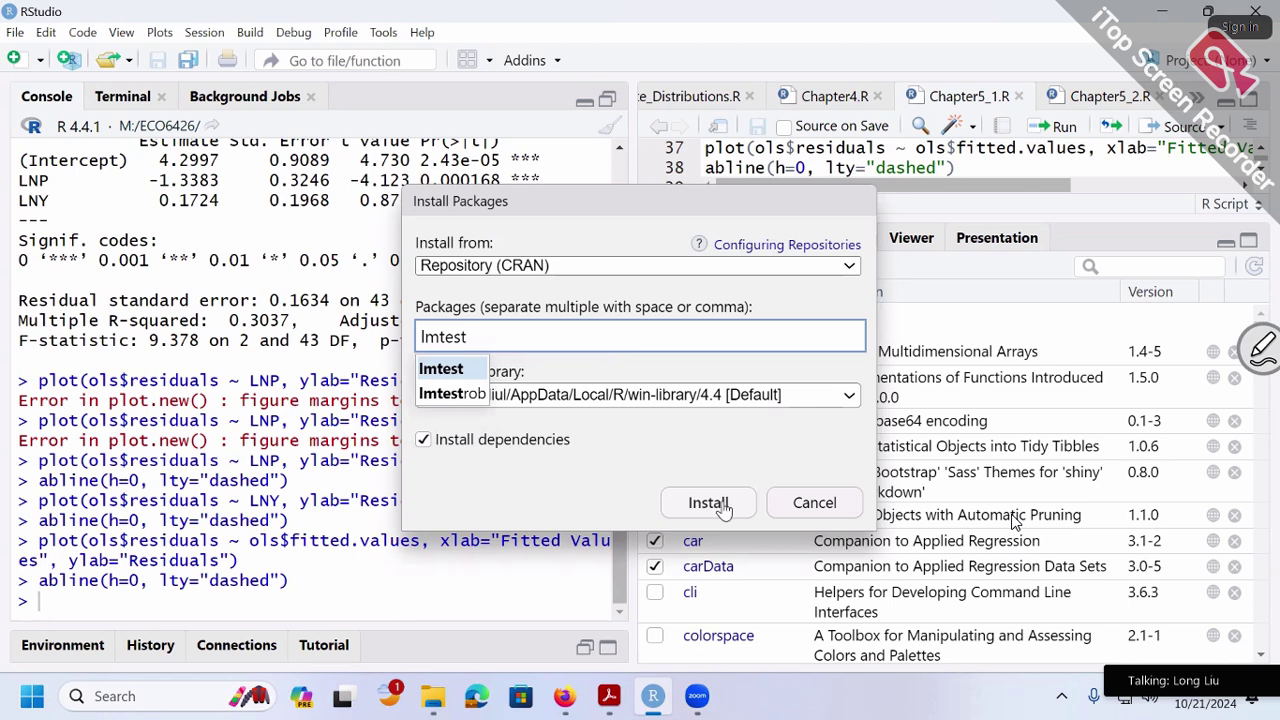
left_click(814, 512)
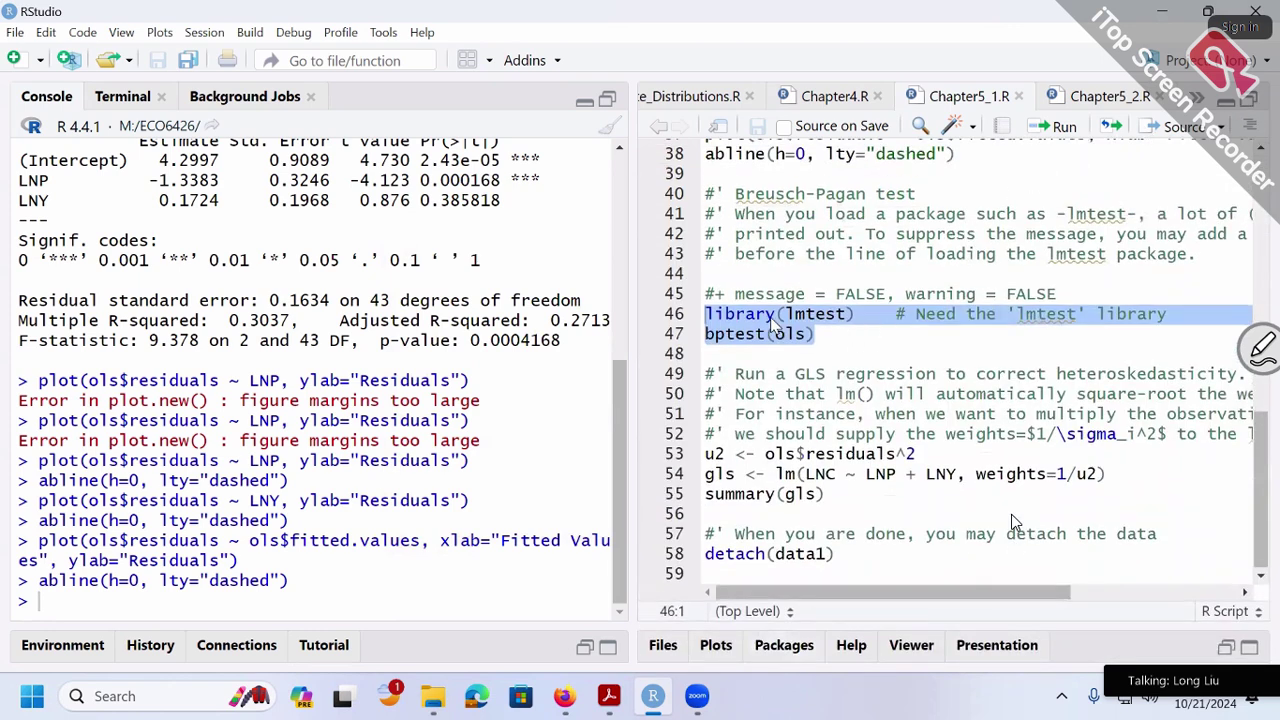
Step: Run line 46 to load the lmtest library and line 47 to perform the Breusch-Pagan test with bptest(ols)
triple_click(812, 313)
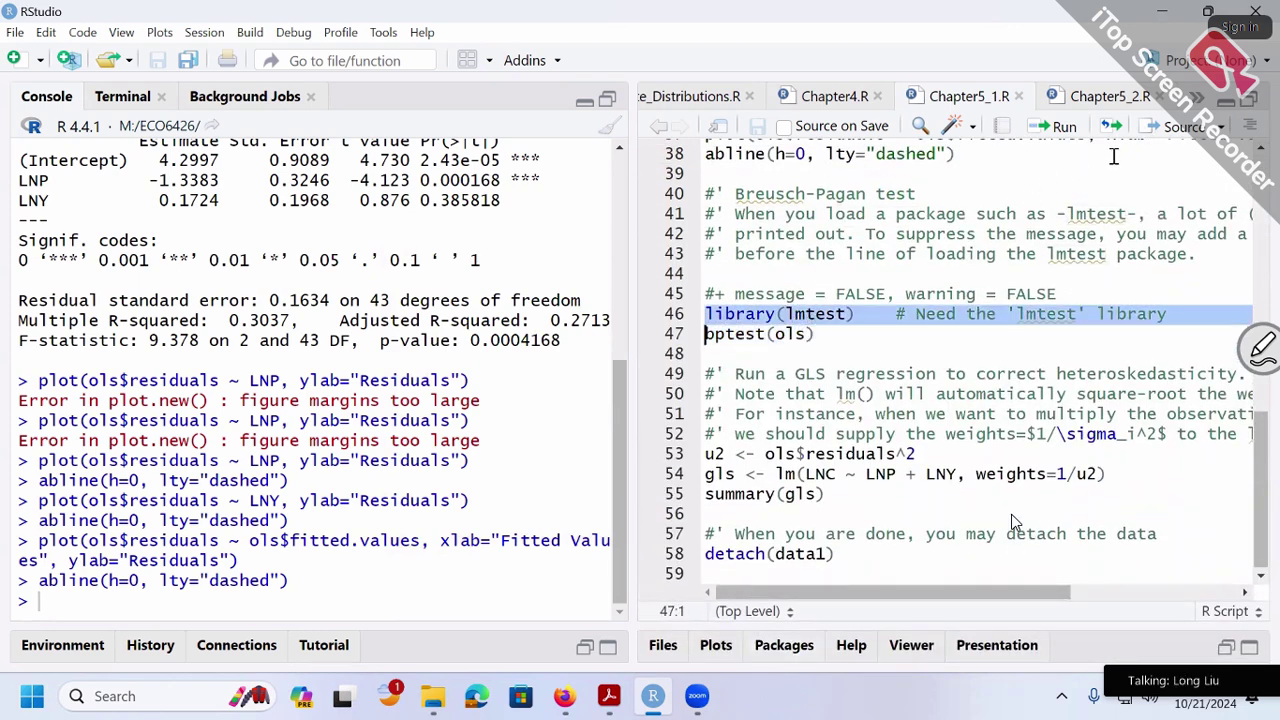
left_click(1066, 128)
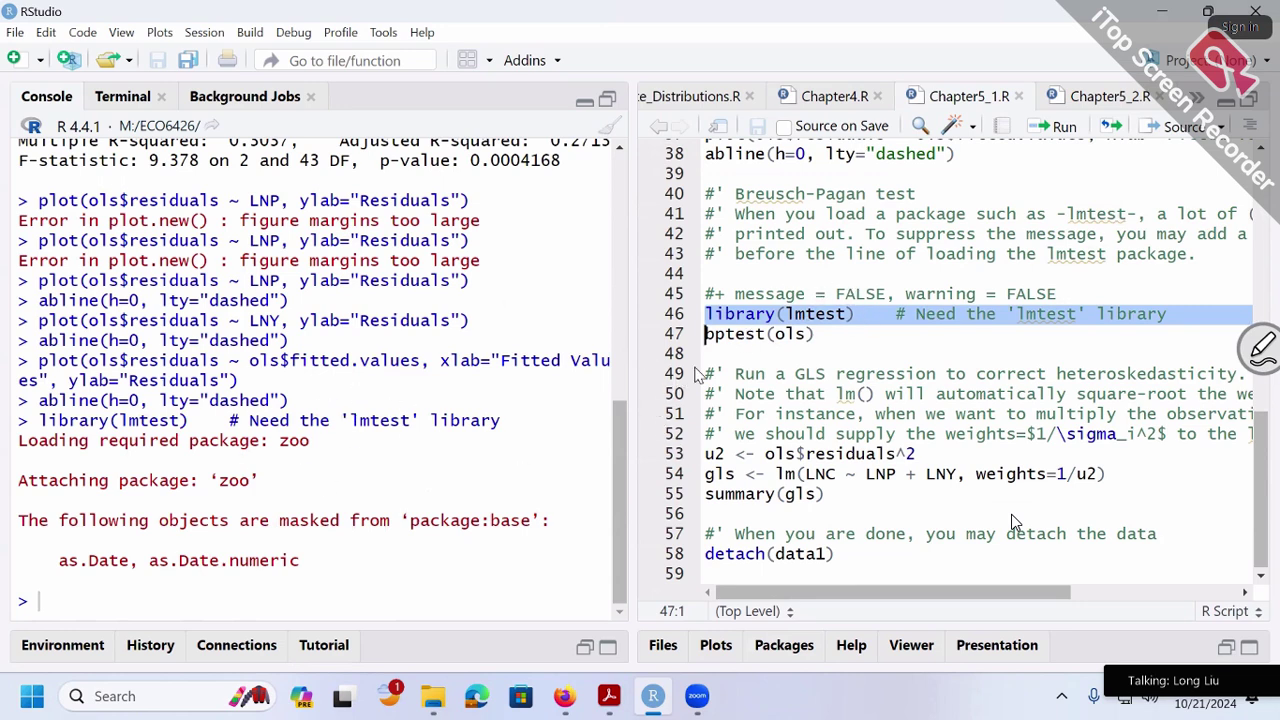
left_click_drag(770, 333, 705, 335)
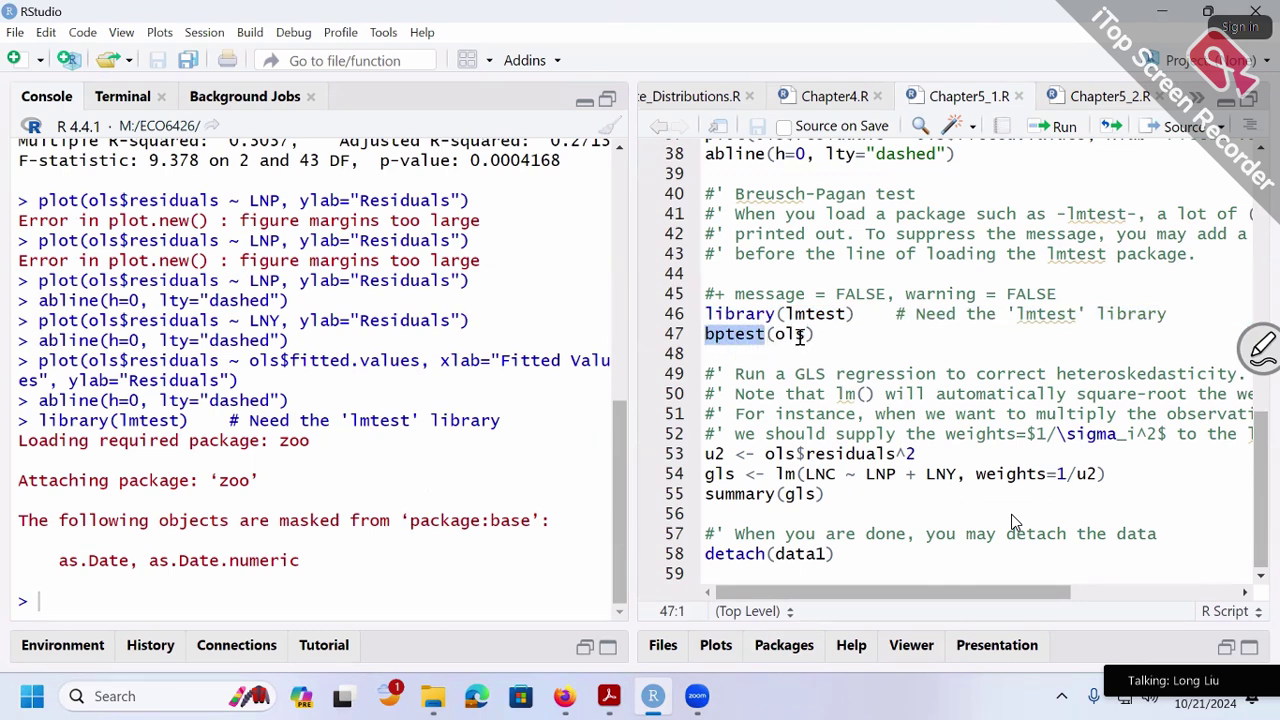
left_click_drag(812, 335, 775, 335)
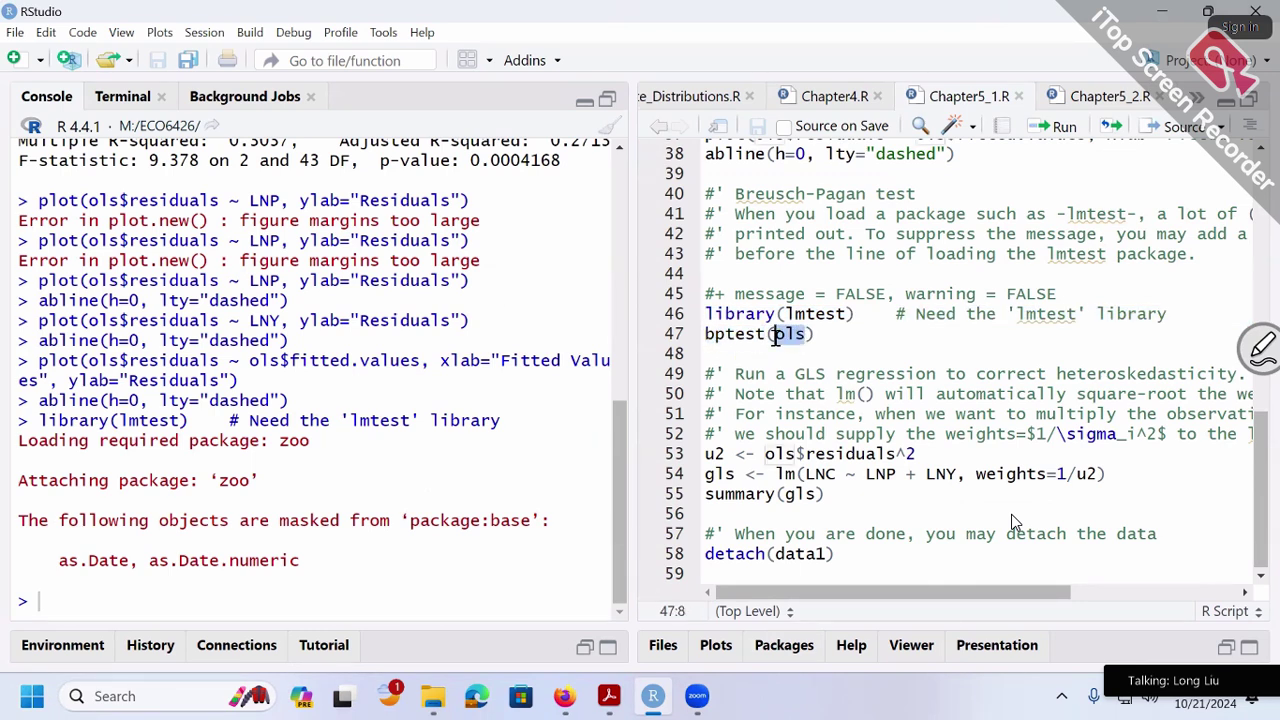
left_click(833, 337)
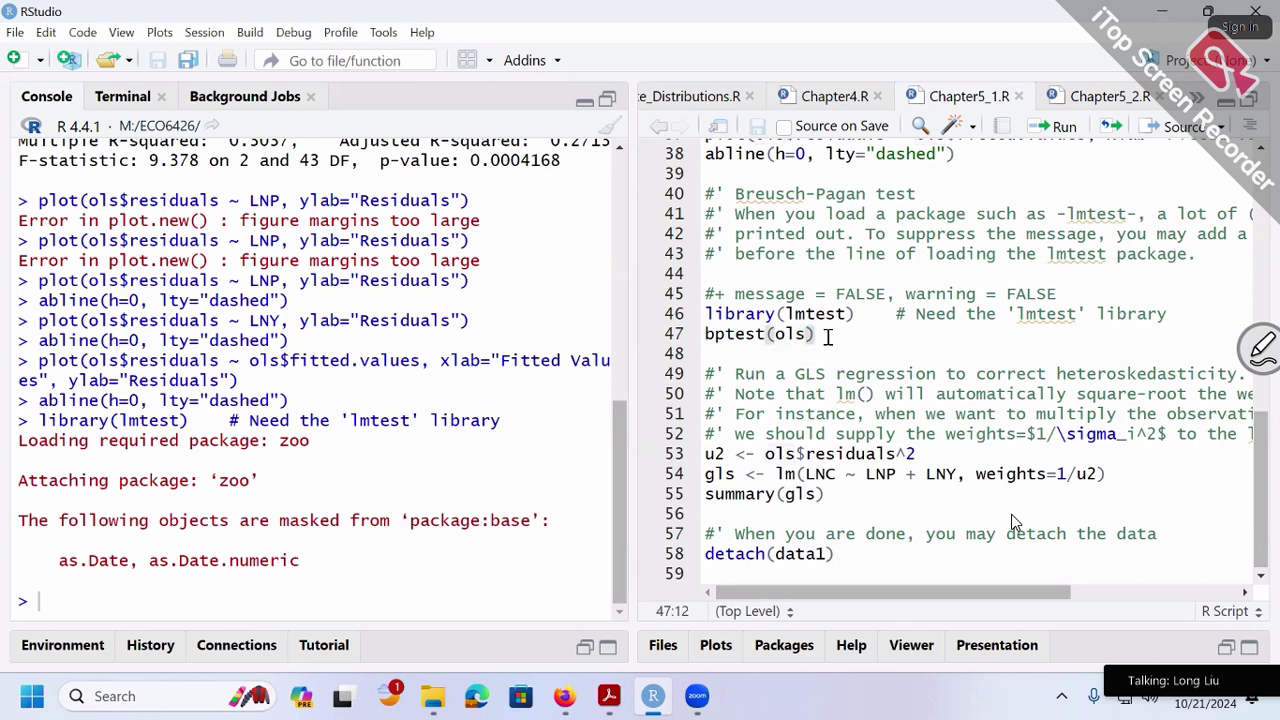
left_click_drag(830, 336, 706, 334)
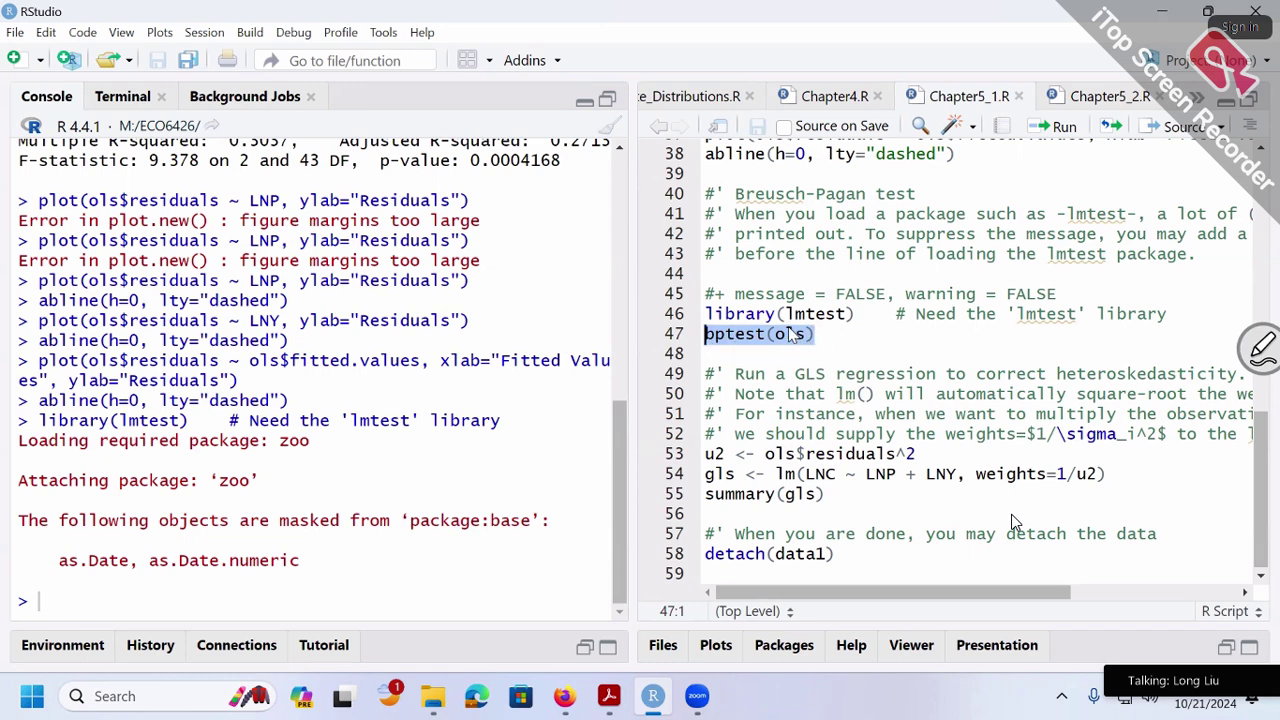
left_click(1062, 128)
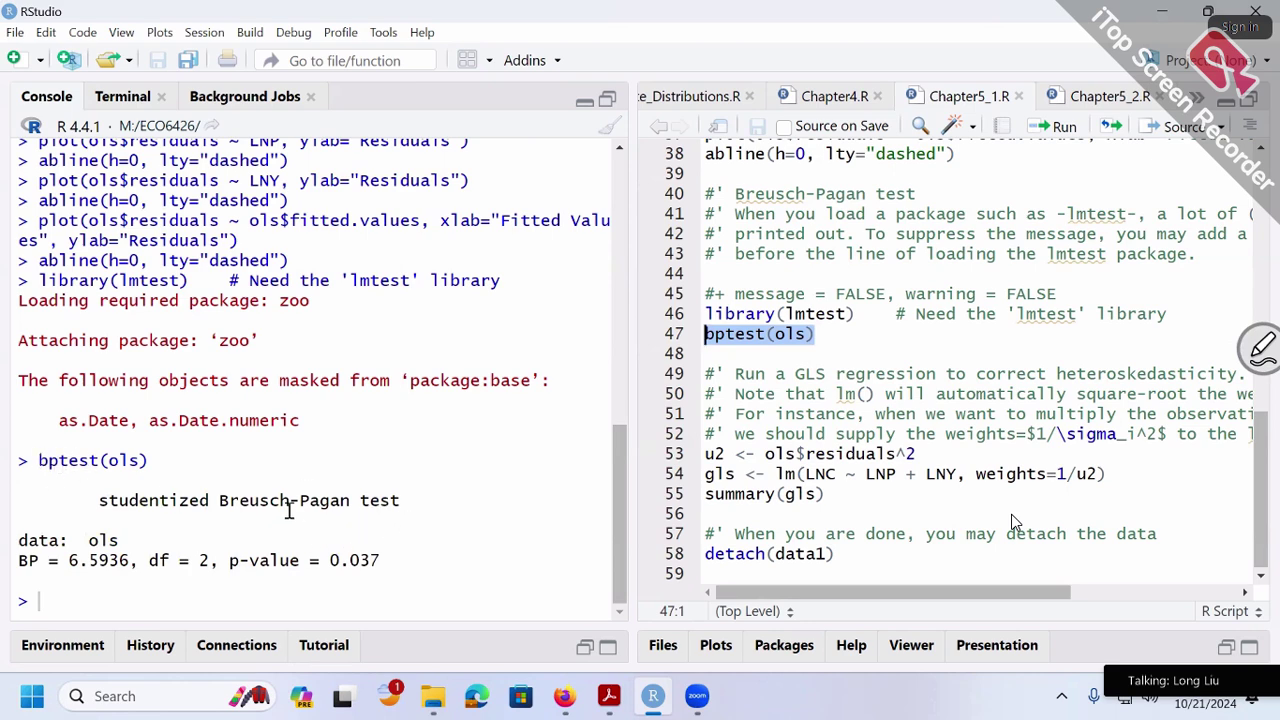
Step: Mark the Breusch-Pagan test name and then its p-value in the console output
left_click_drag(220, 500, 408, 500)
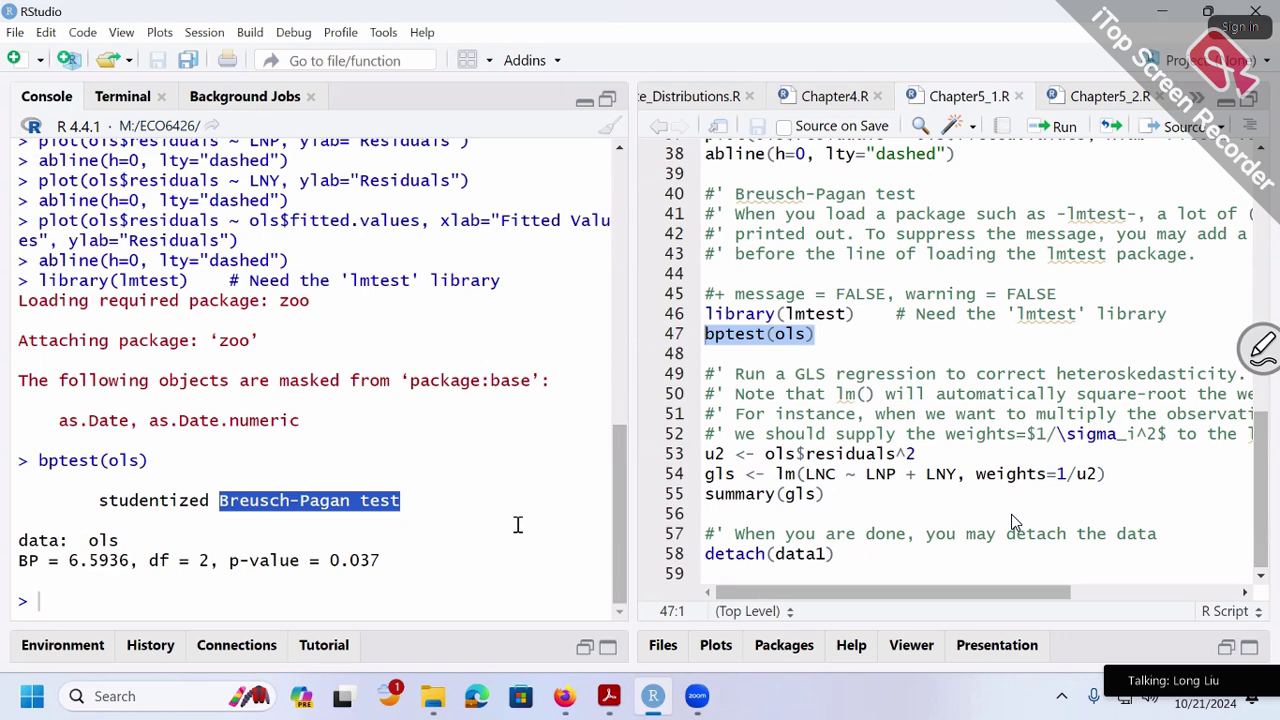
left_click_drag(327, 560, 398, 557)
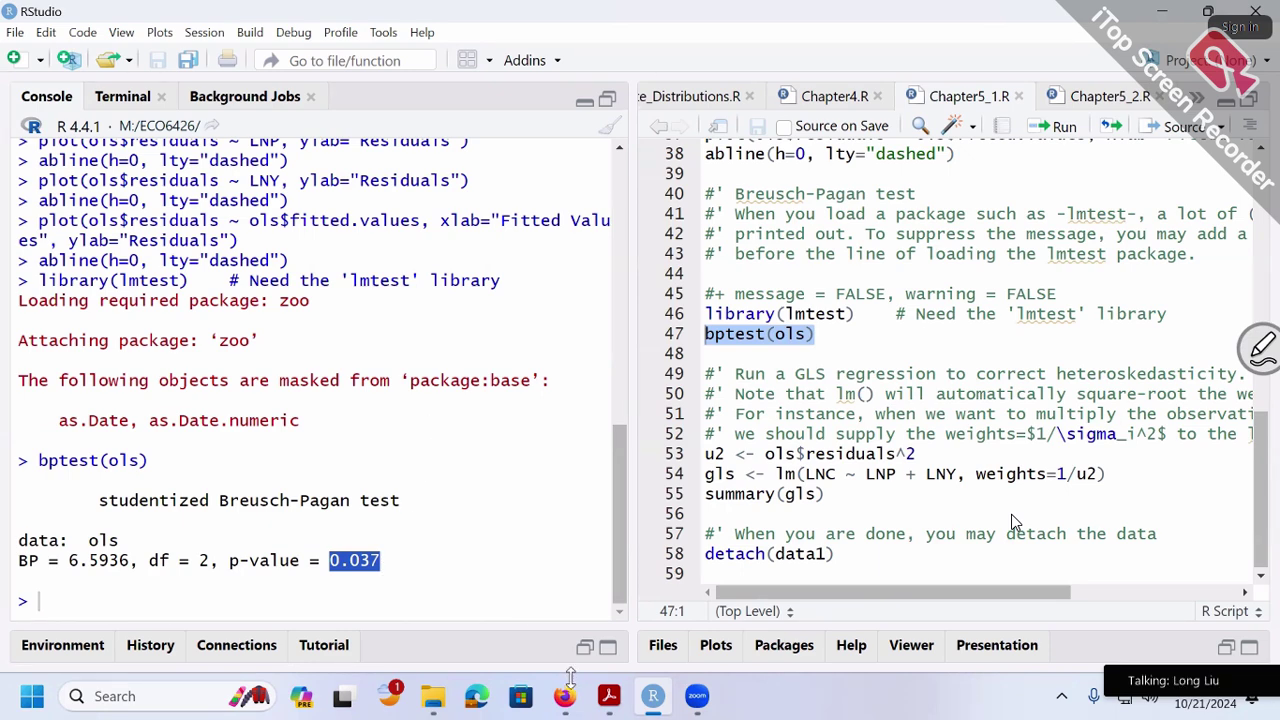
Step: Switch to A Mini Book On Econometrics in Acrobat and go back to the passage on the Breusch-Pagan test and GLS transformation
left_click(609, 696)
left_click(520, 620)
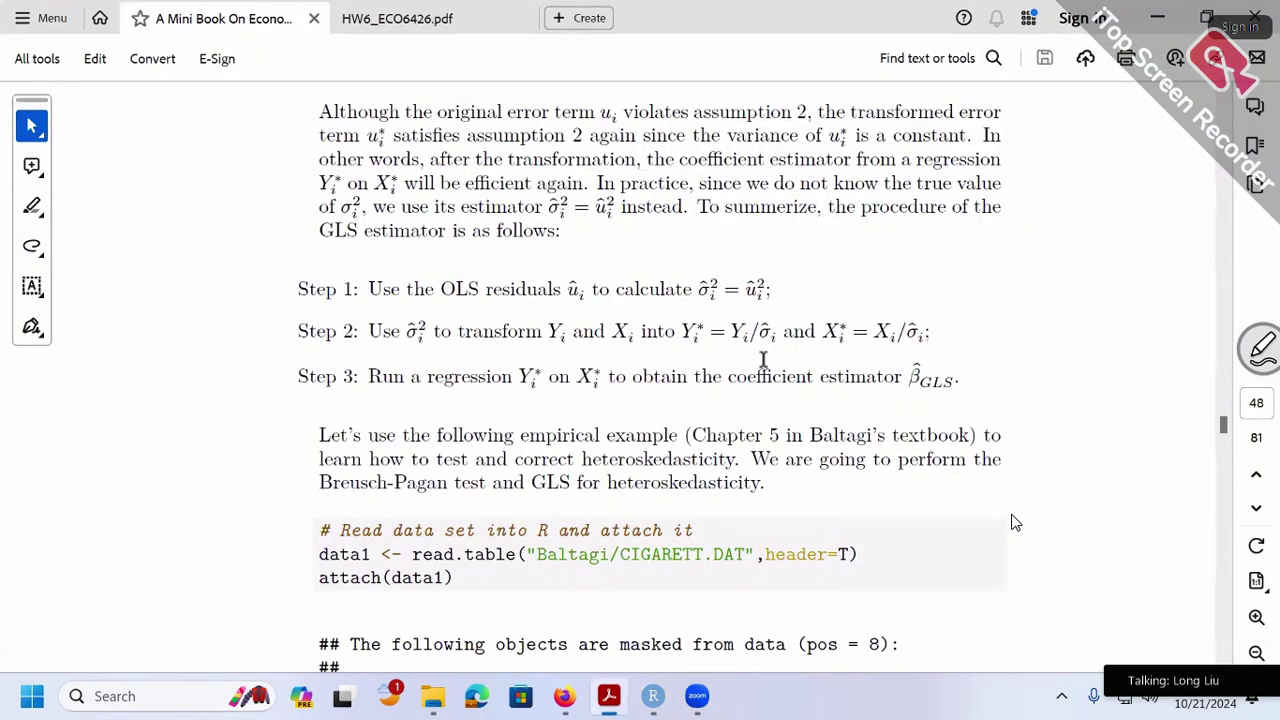
scroll(1014, 521, "up", 5)
scroll(1014, 521, "up", 4)
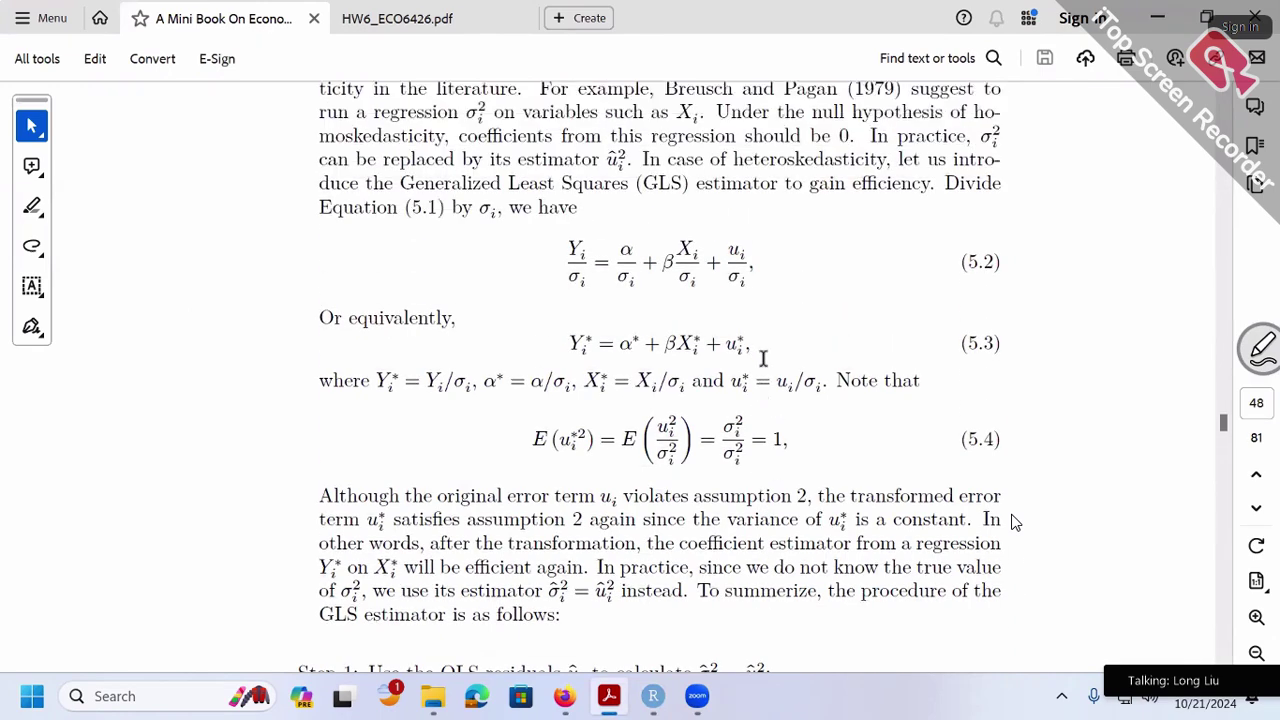
Step: Mark E(u_i²) = σ² and Var(u_i) = σ² in Assumption 2, then σ_i² in the heteroskedasticity definition on page 48
scroll(1014, 521, "up", 4)
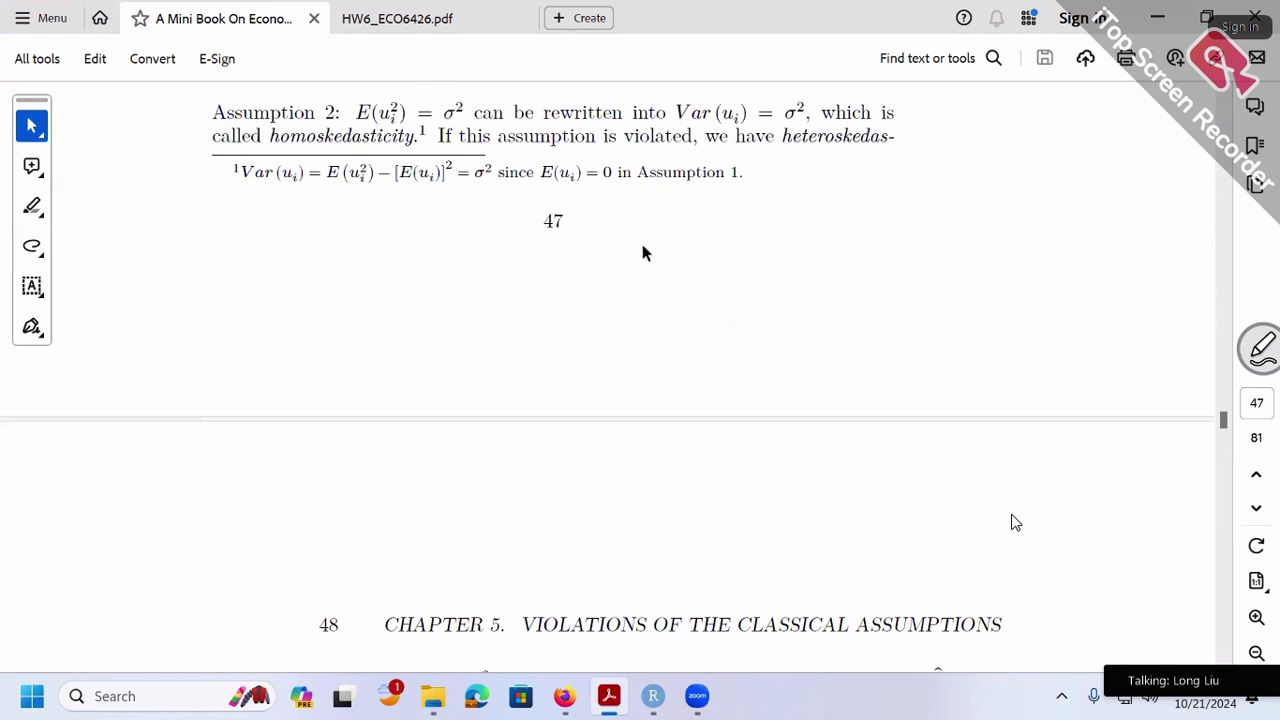
left_click_drag(356, 110, 465, 112)
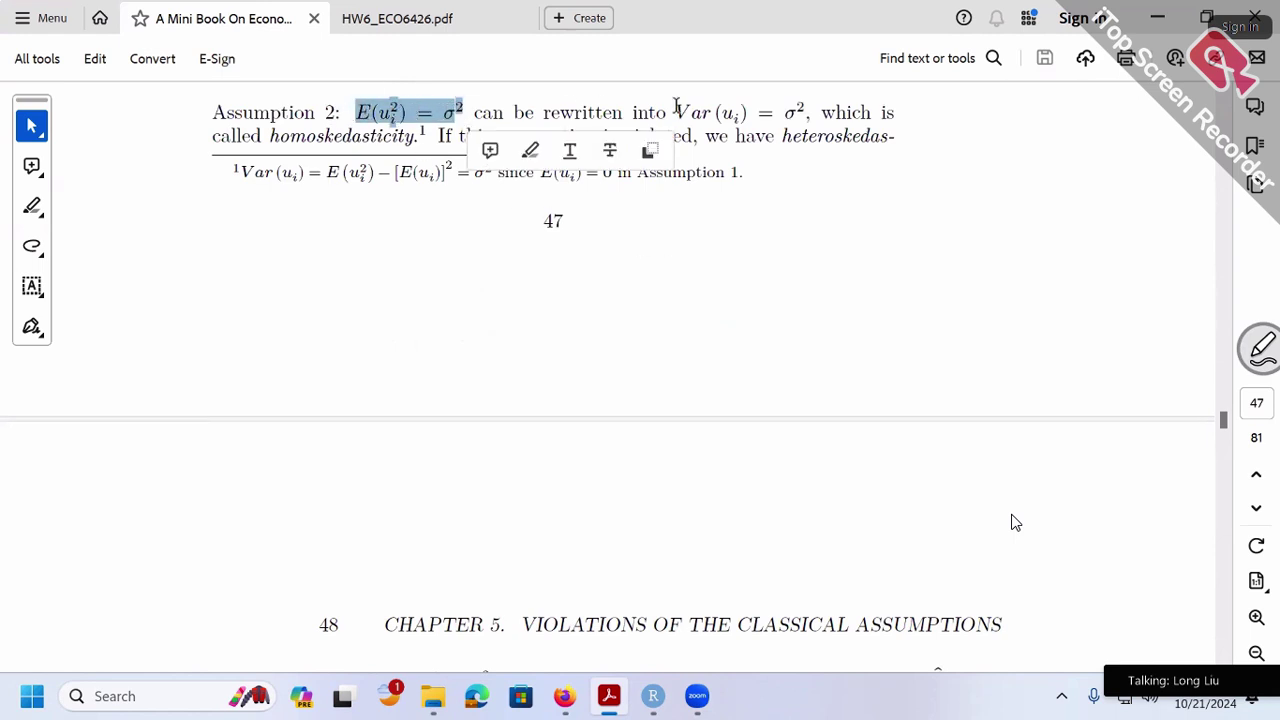
left_click_drag(676, 112, 808, 112)
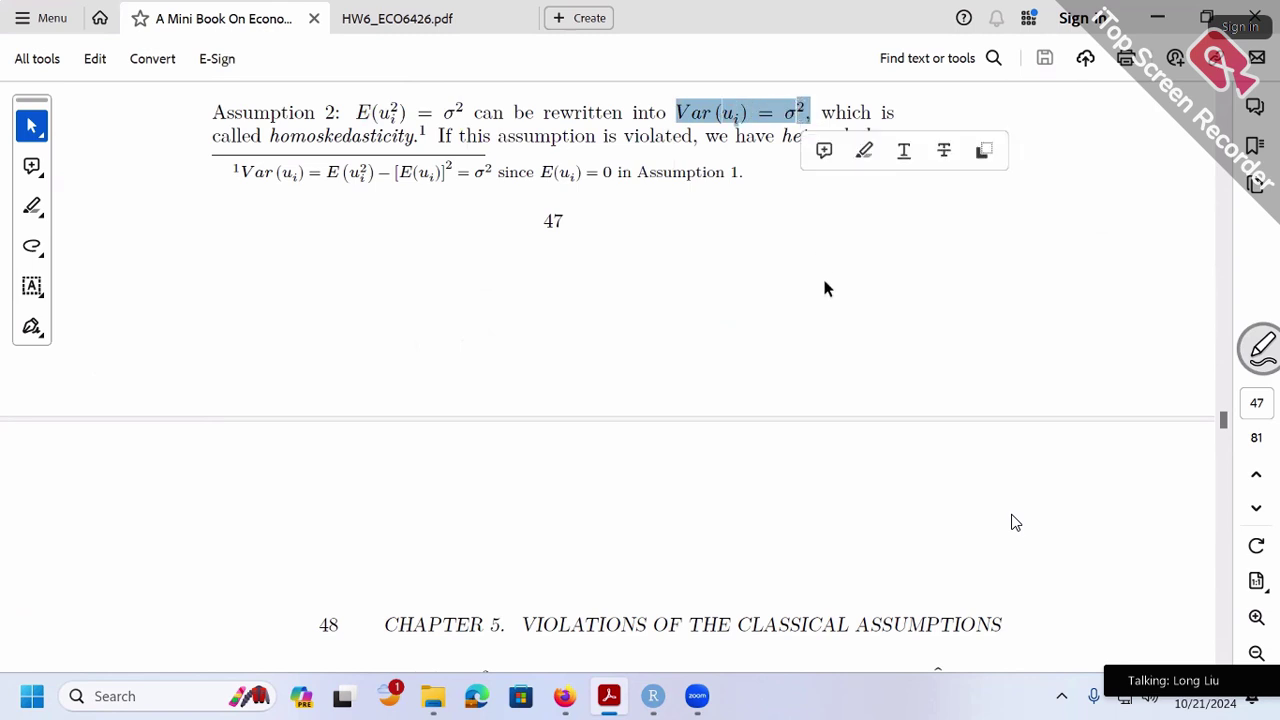
scroll(749, 383, "down", 1)
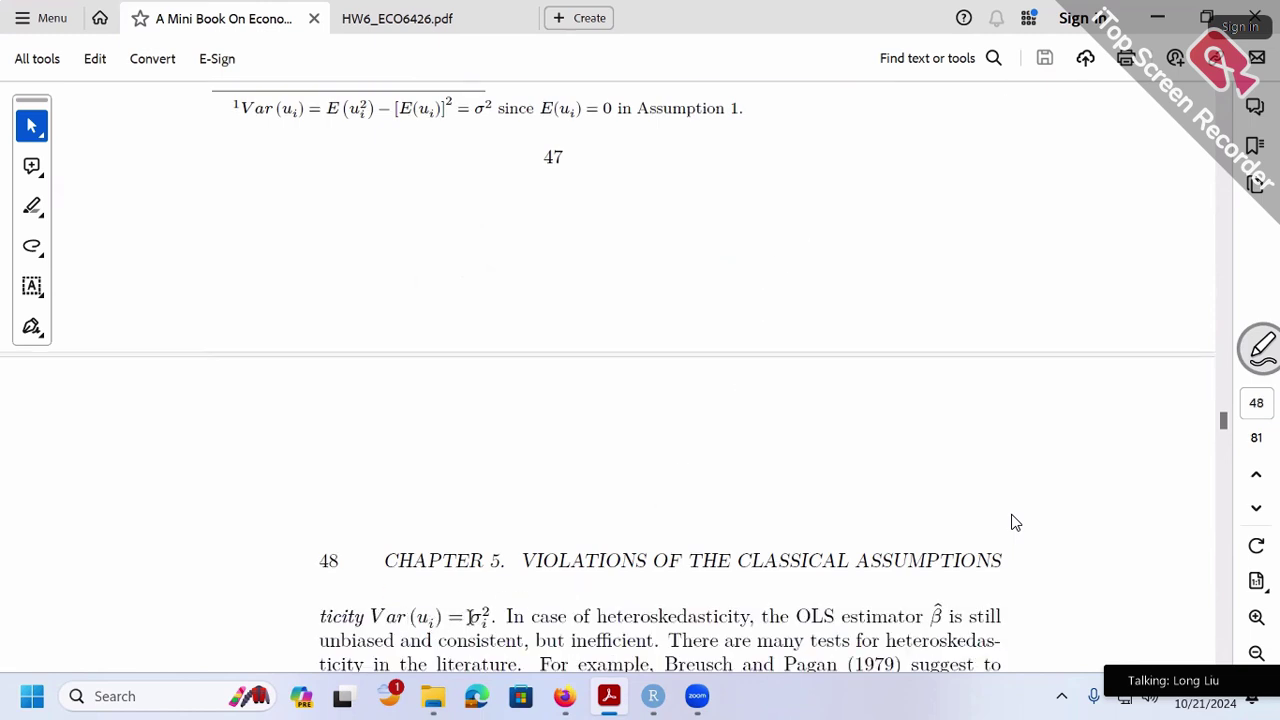
left_click_drag(470, 617, 492, 617)
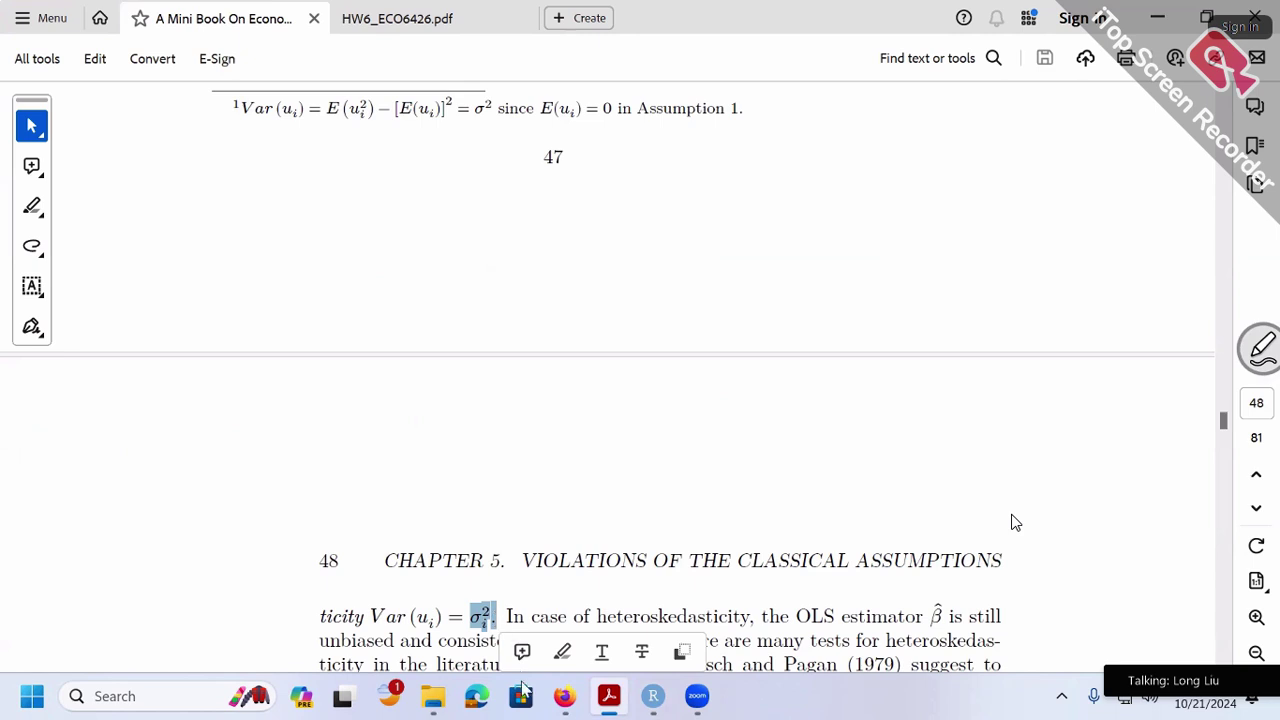
Step: Switch to RStudio and mark the standard error of LNY in the OLS summary in the console
key("alt+Tab")
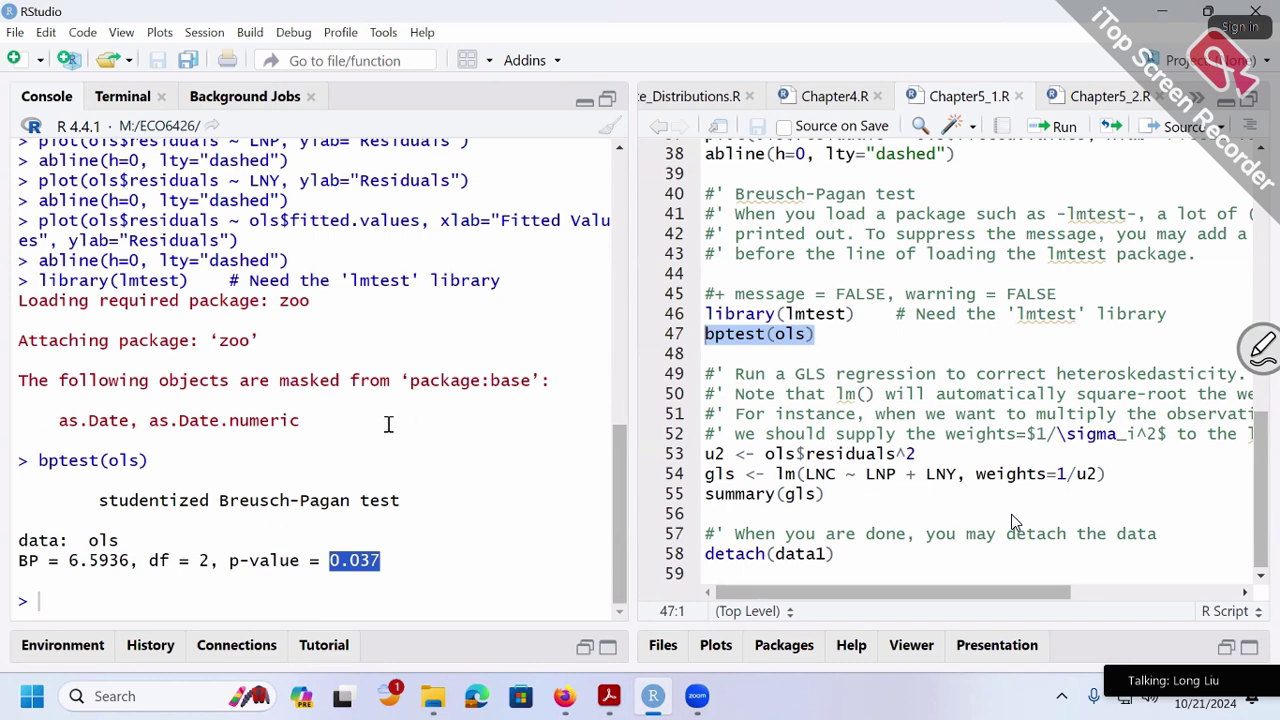
scroll(390, 423, "up", 10)
scroll(390, 423, "down", 3)
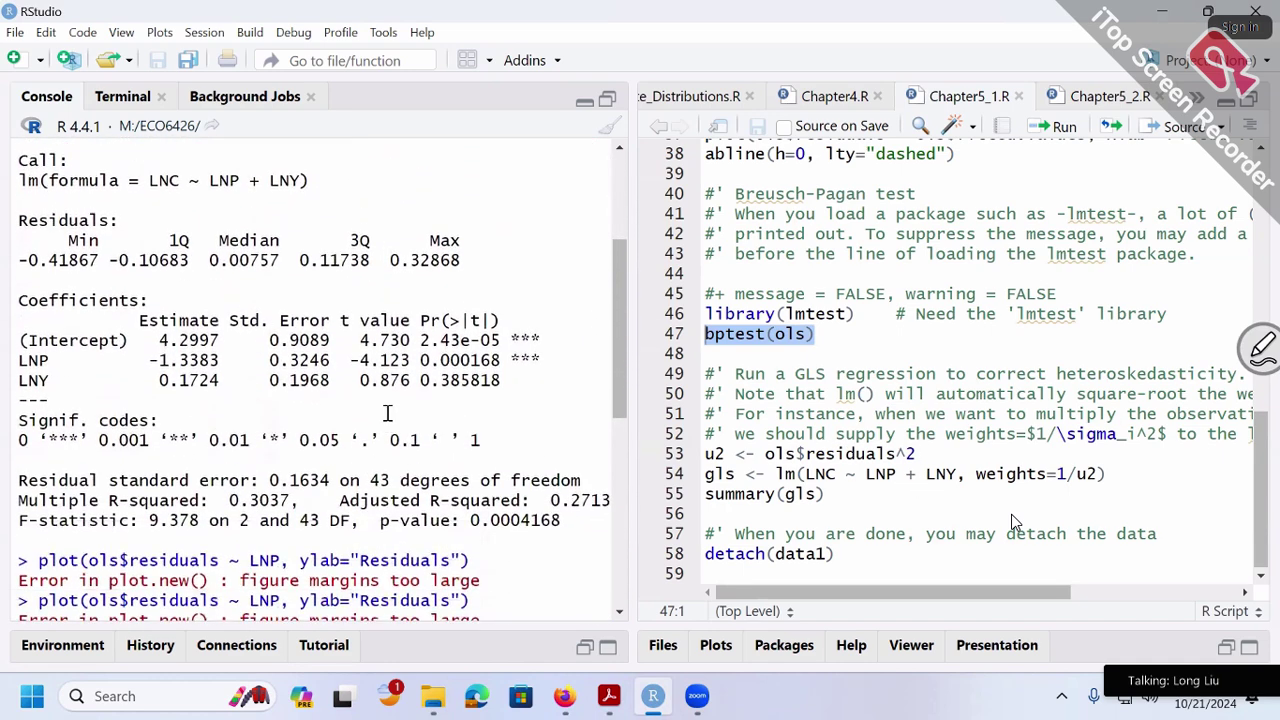
scroll(388, 413, "up", 3)
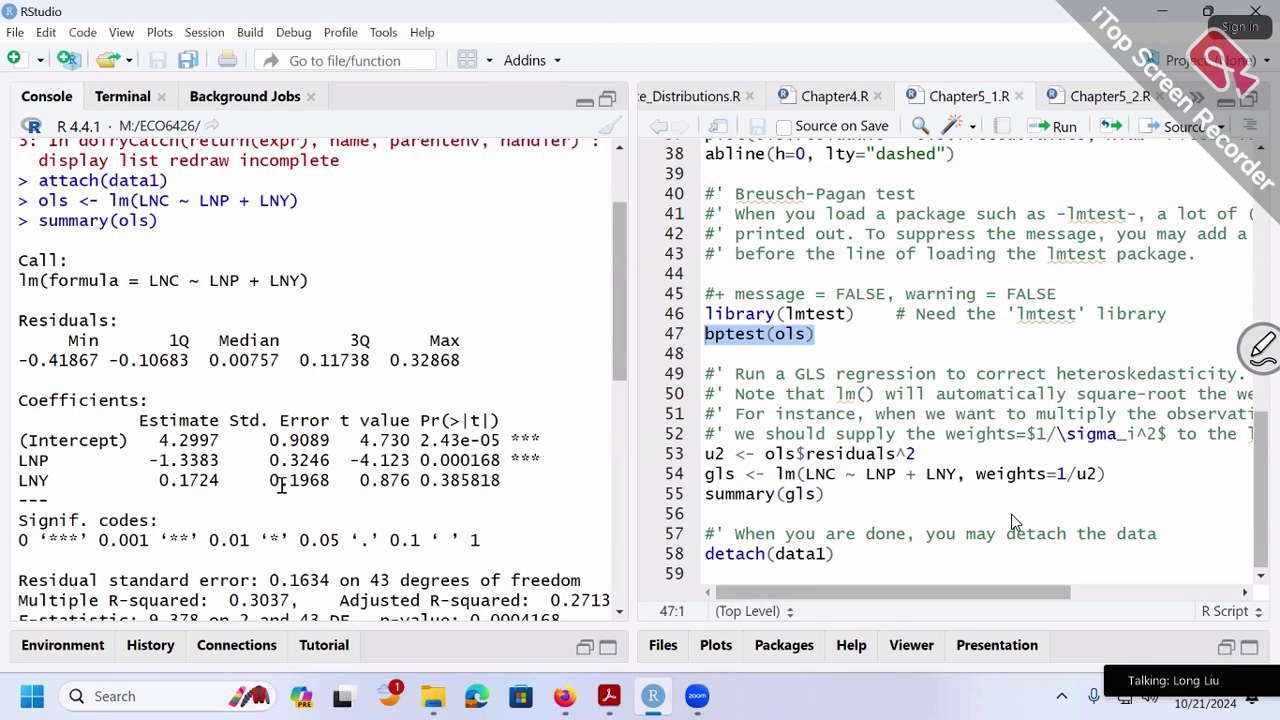
left_click_drag(270, 481, 332, 482)
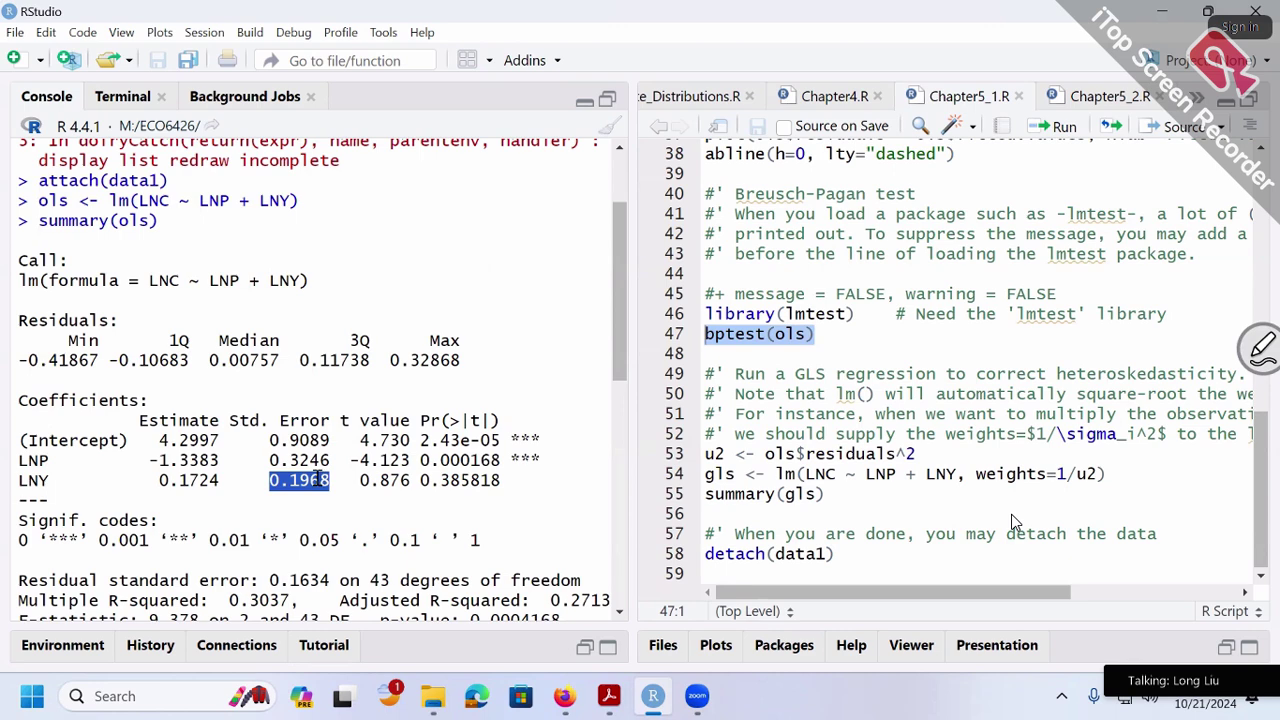
Step: Mark the t value, standard error and p-value of LNY, finishing with its whole coefficient row in the OLS summary
left_click_drag(360, 481, 405, 482)
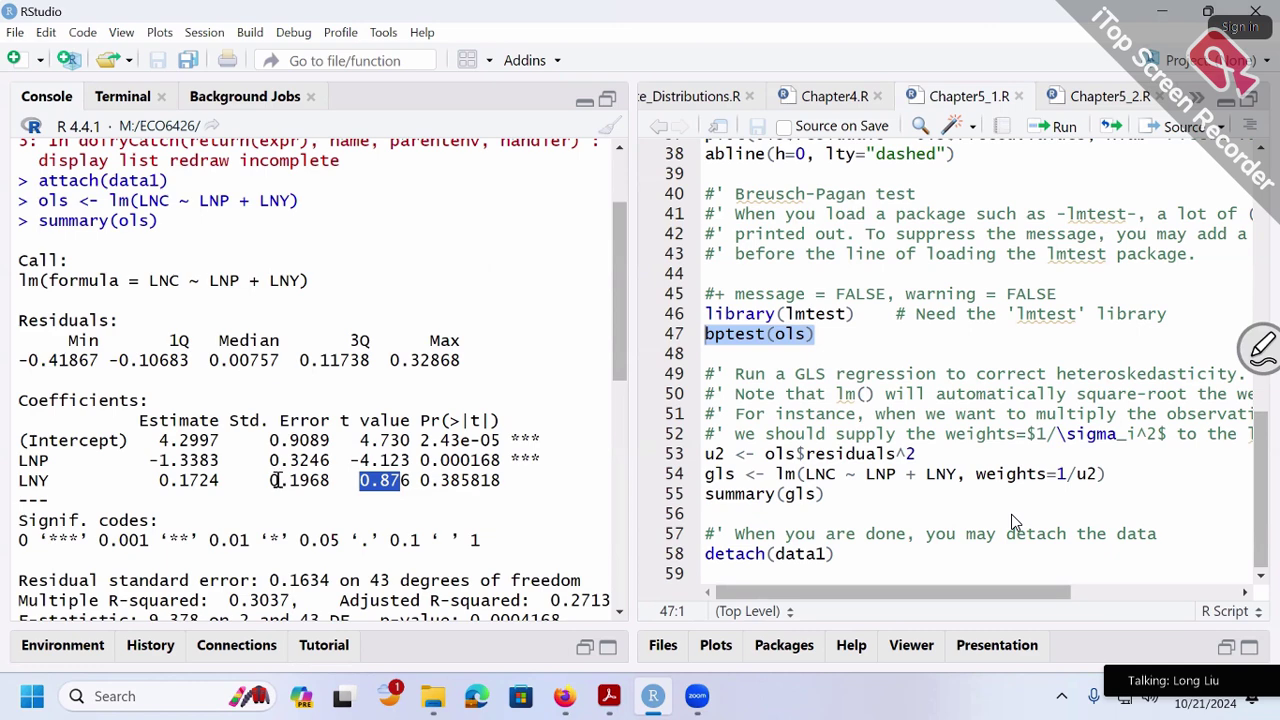
left_click_drag(279, 481, 326, 481)
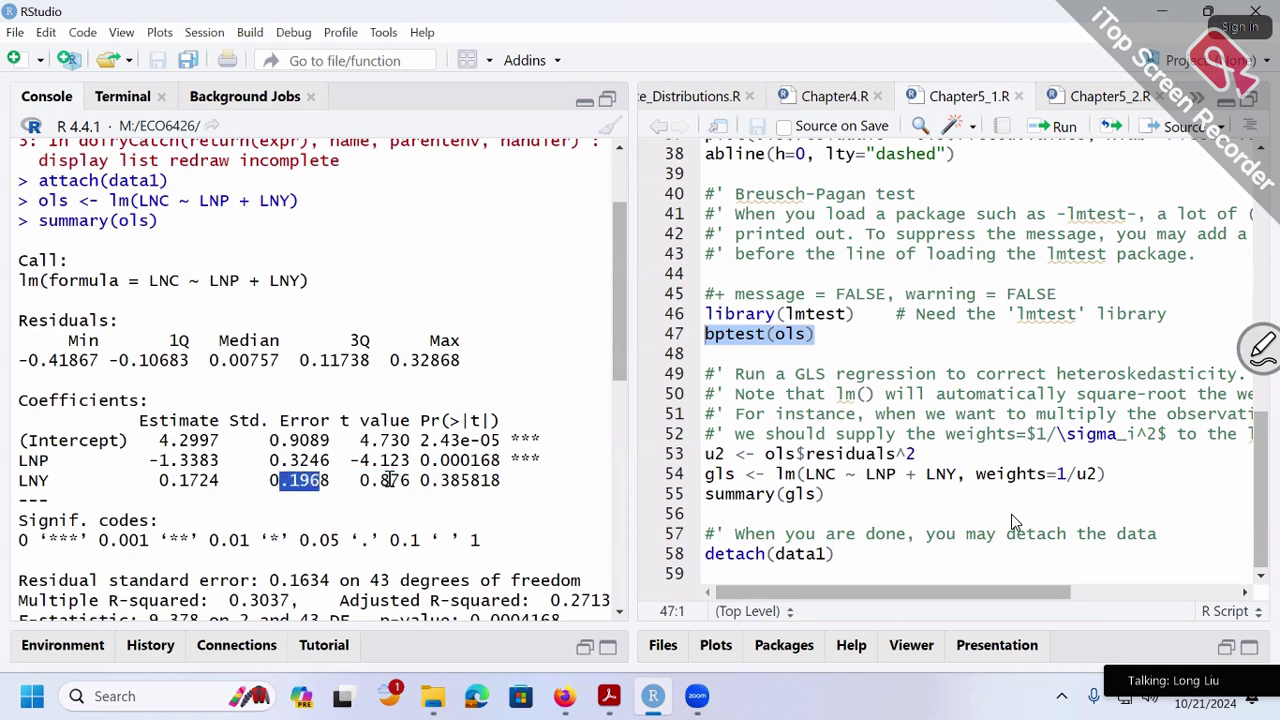
left_click_drag(359, 481, 411, 481)
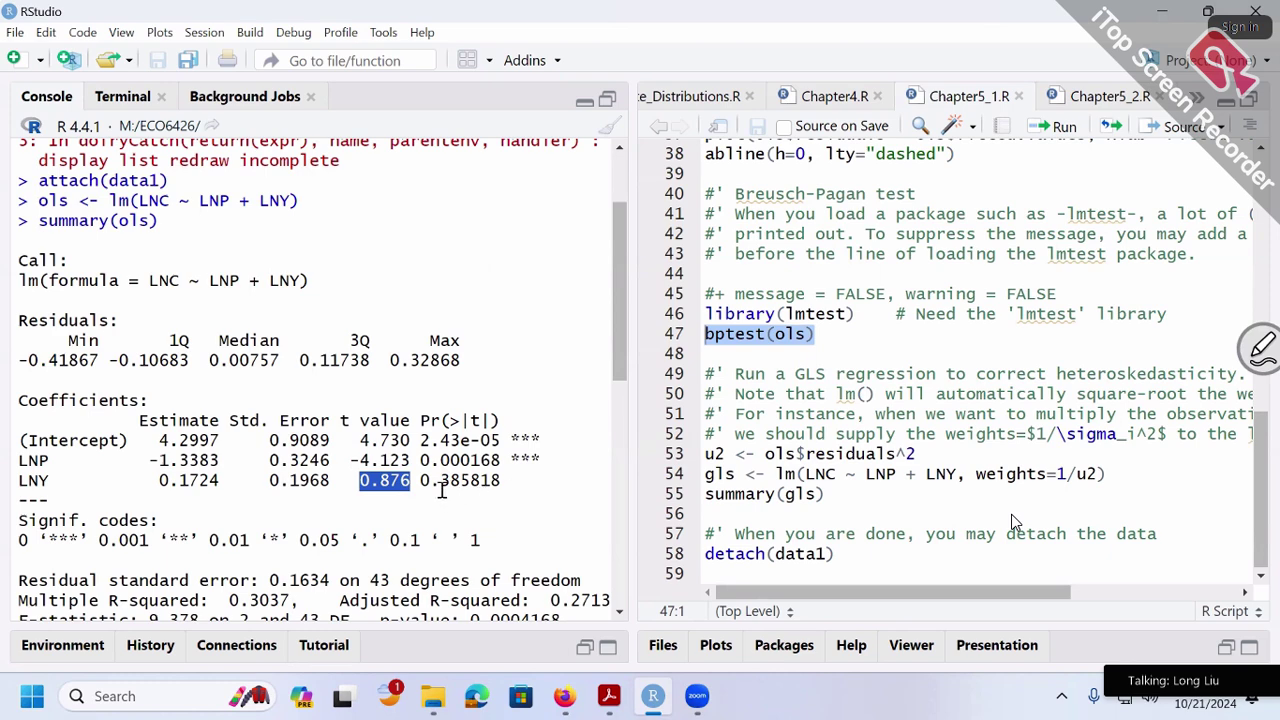
left_click_drag(428, 482, 474, 482)
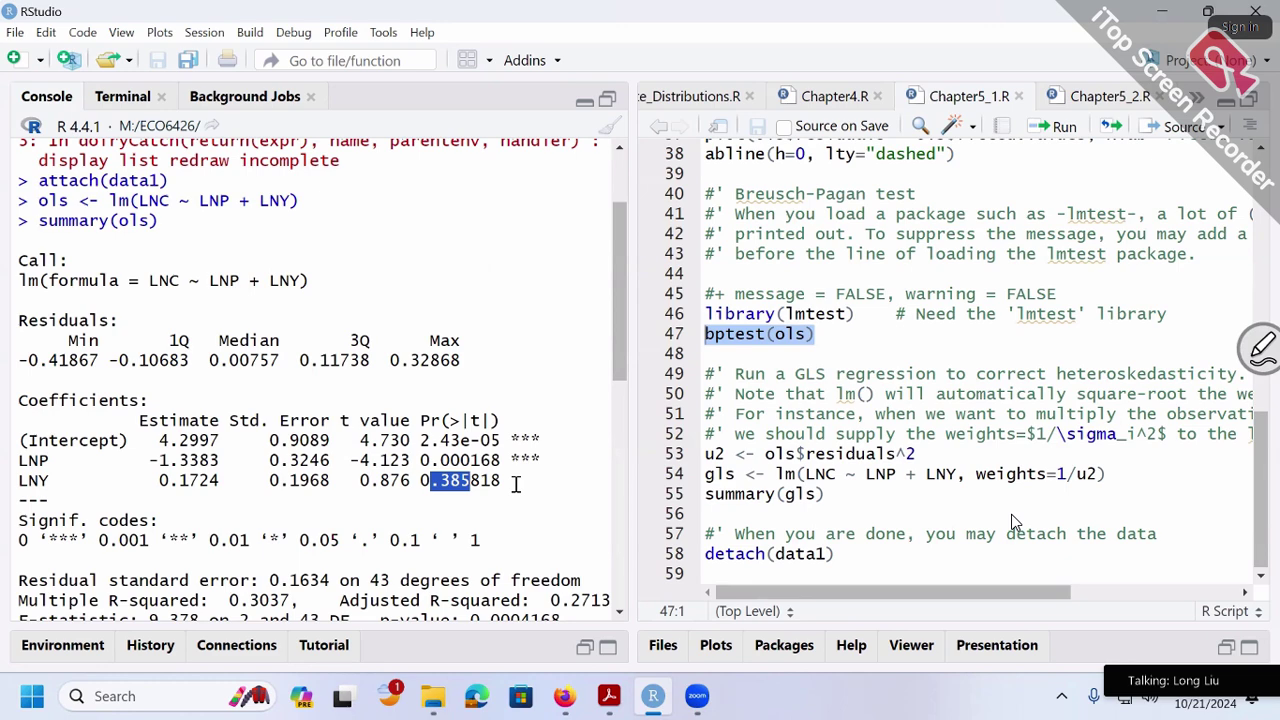
left_click_drag(515, 483, 22, 481)
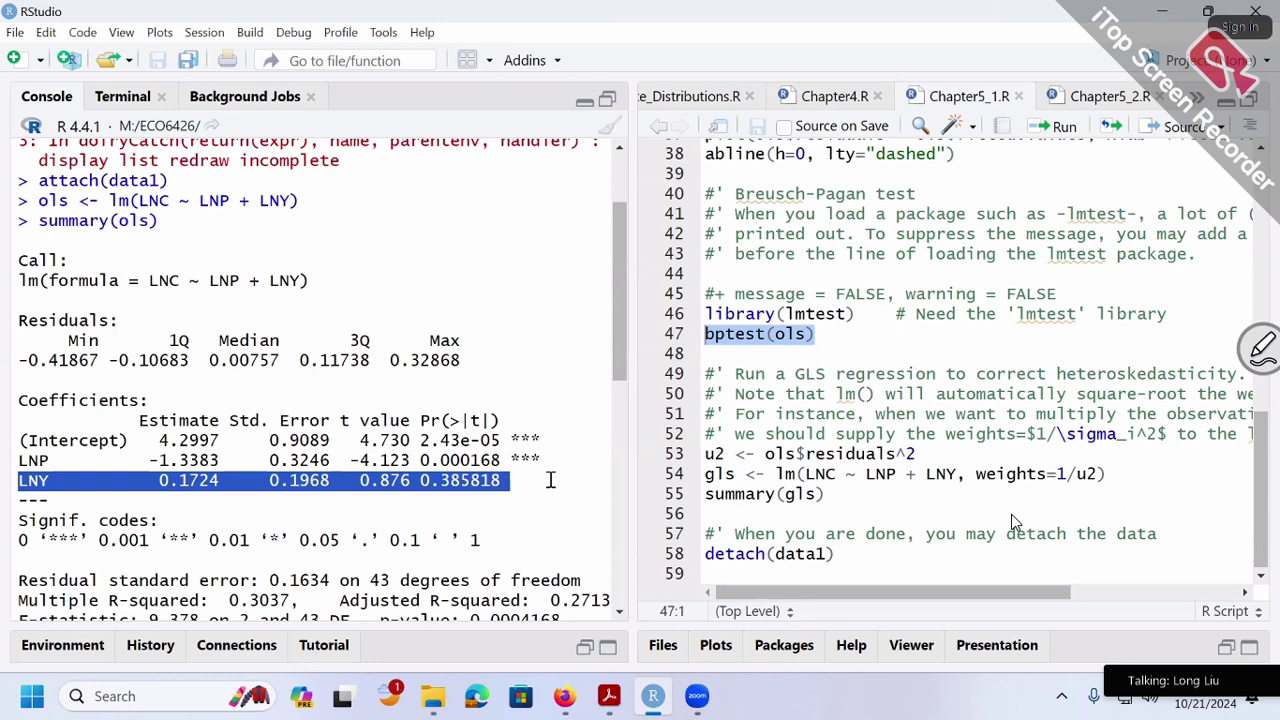
Step: Return to the Breusch-Pagan test output in the console and mark the test name and its p-value
scroll(390, 346, "down", 1)
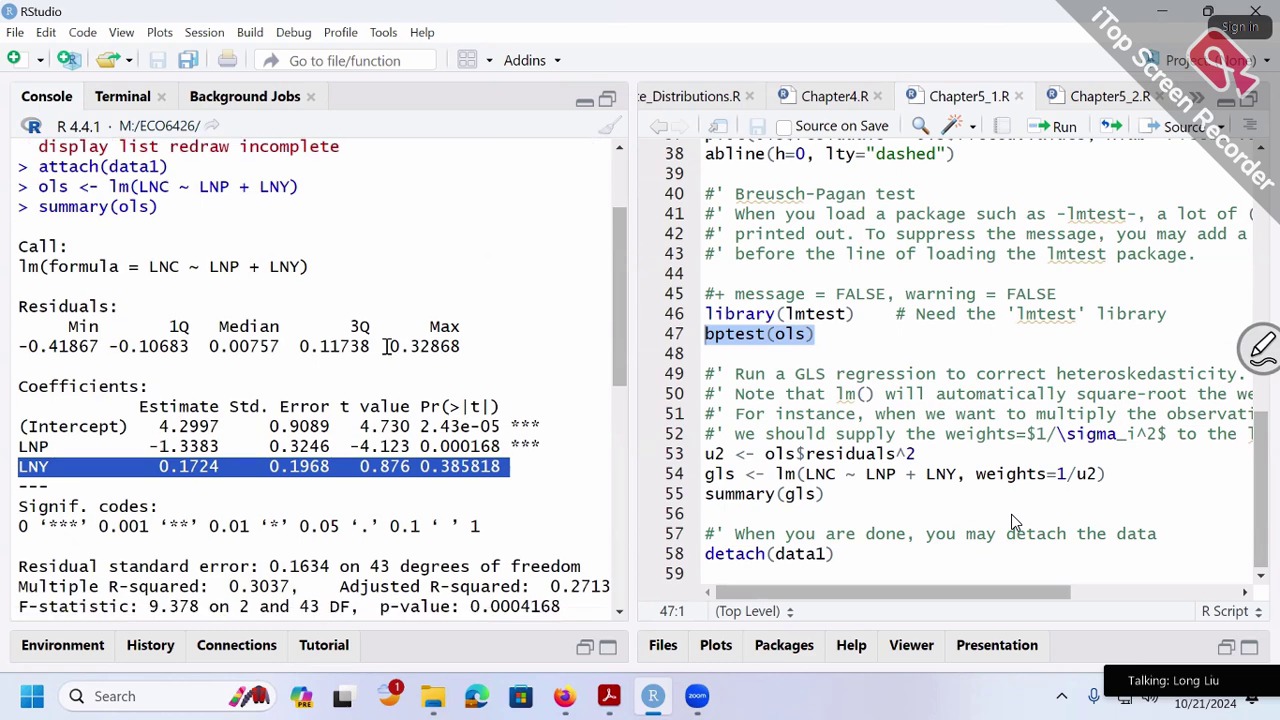
key("ctrl+Return")
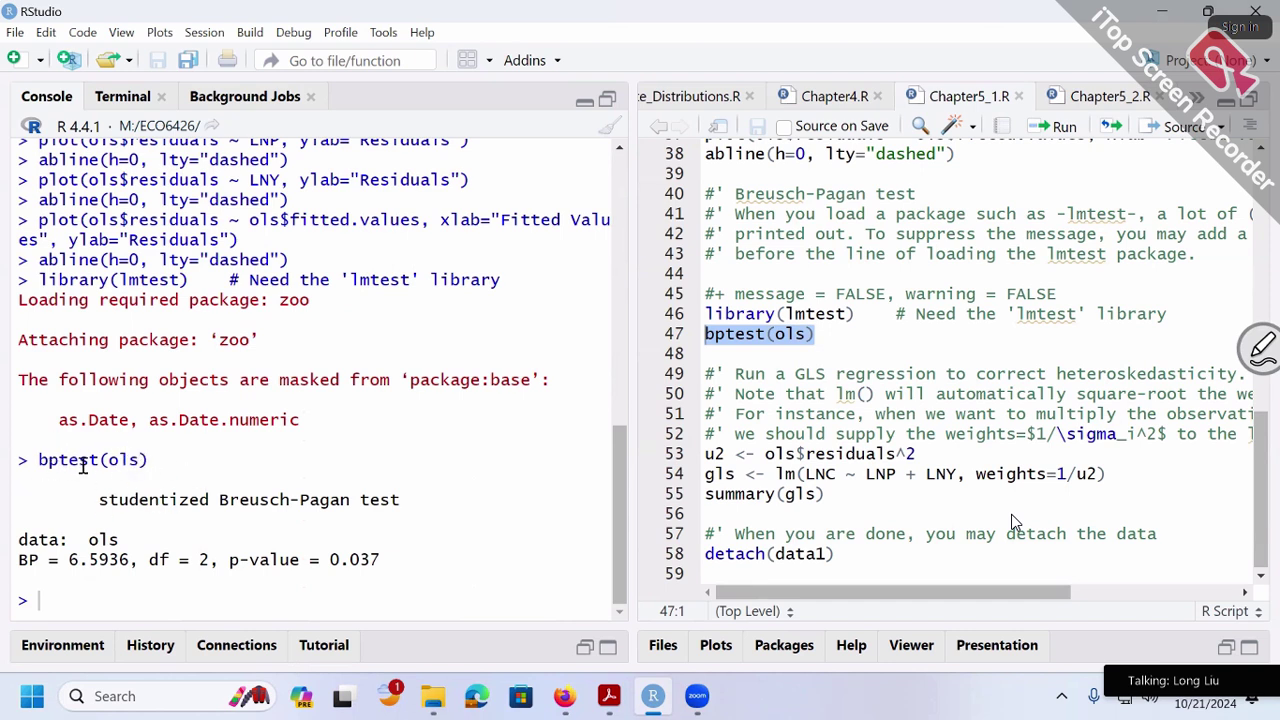
left_click_drag(219, 500, 376, 500)
left_click_drag(319, 560, 381, 561)
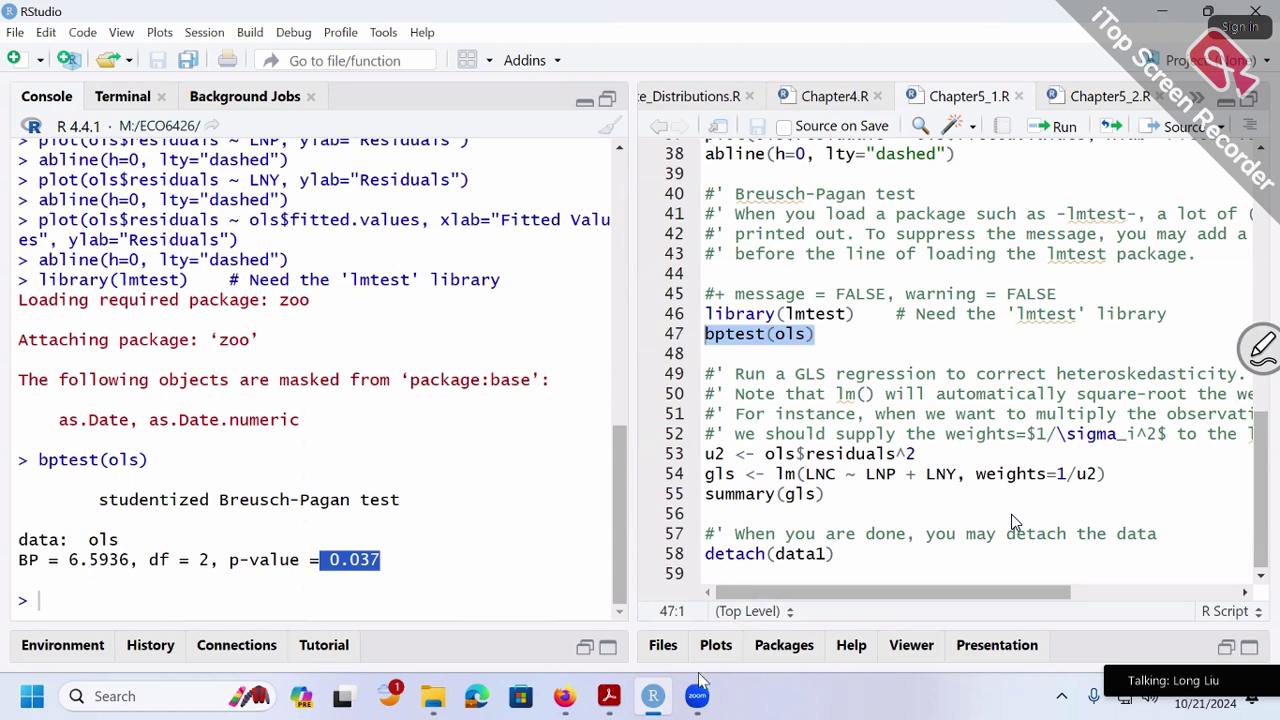
Step: Switch to A Mini Book On Econometrics in Acrobat and mark Generalized Least Squares (GLS) on page 48, then clear the marking
left_click(653, 698)
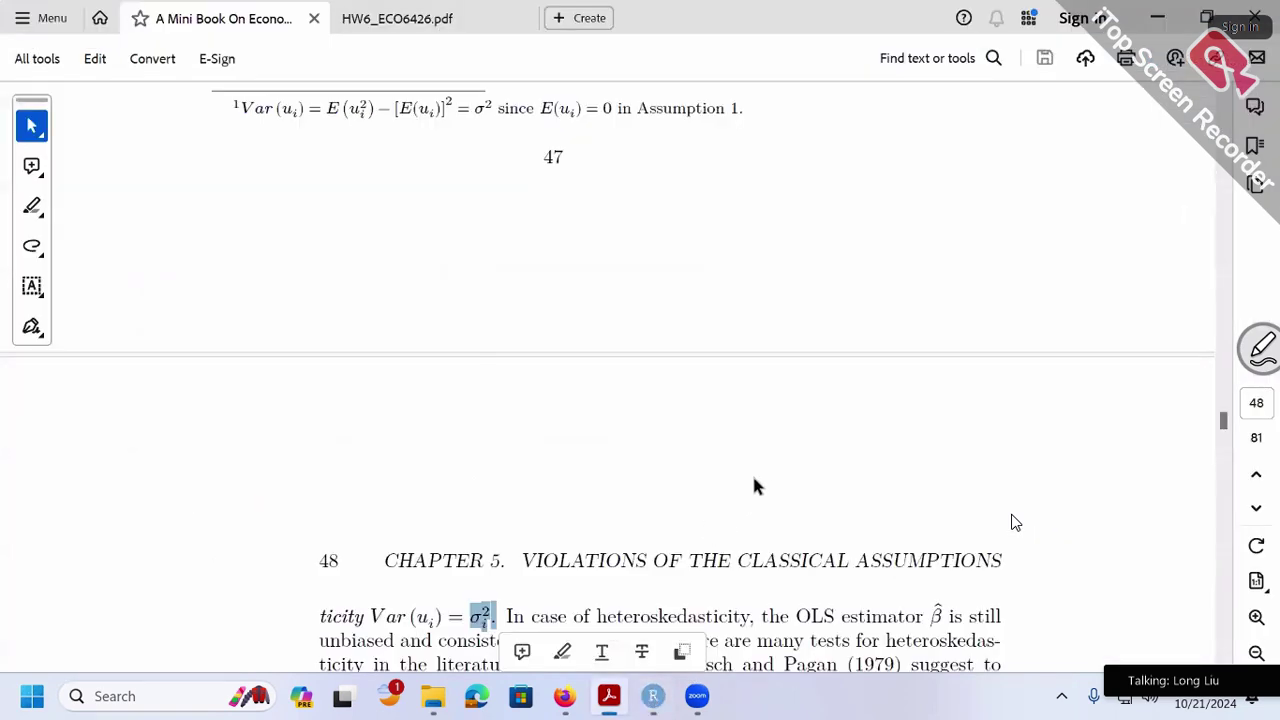
scroll(755, 486, "down", 3)
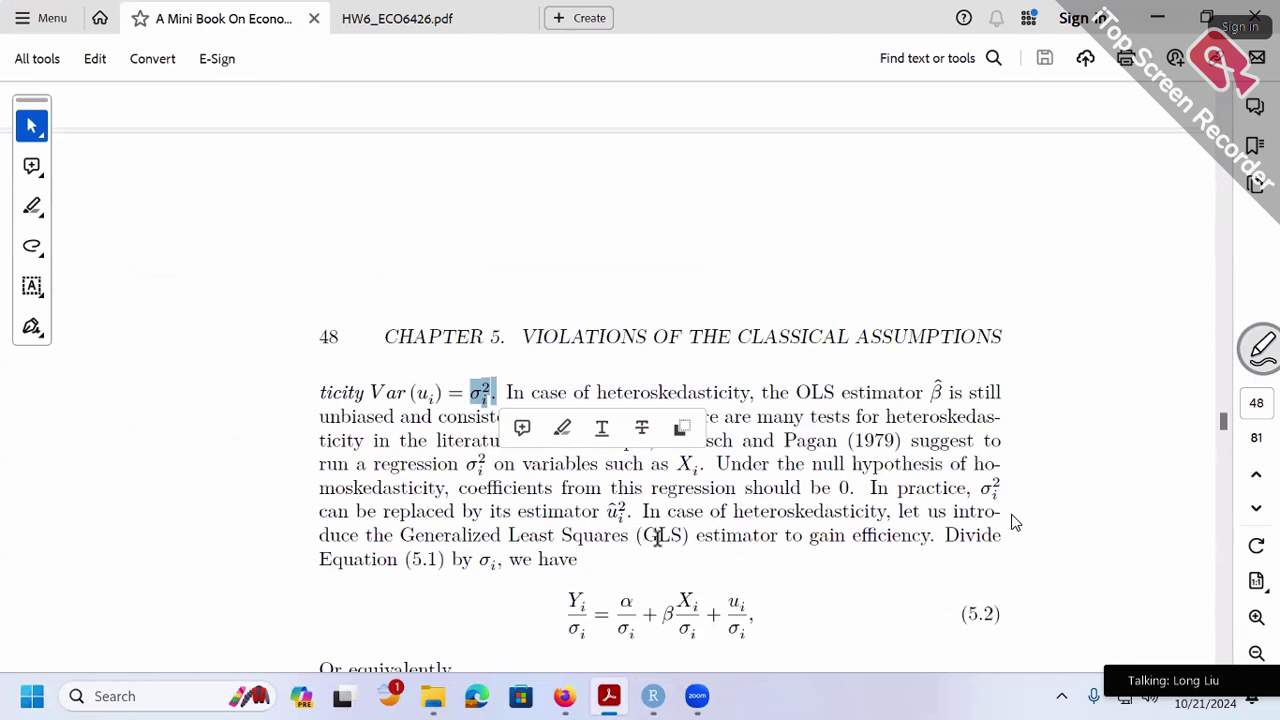
mouse_move(688, 537)
left_mouse_down()
mouse_move(400, 537)
mouse_move(470, 542)
left_mouse_up()
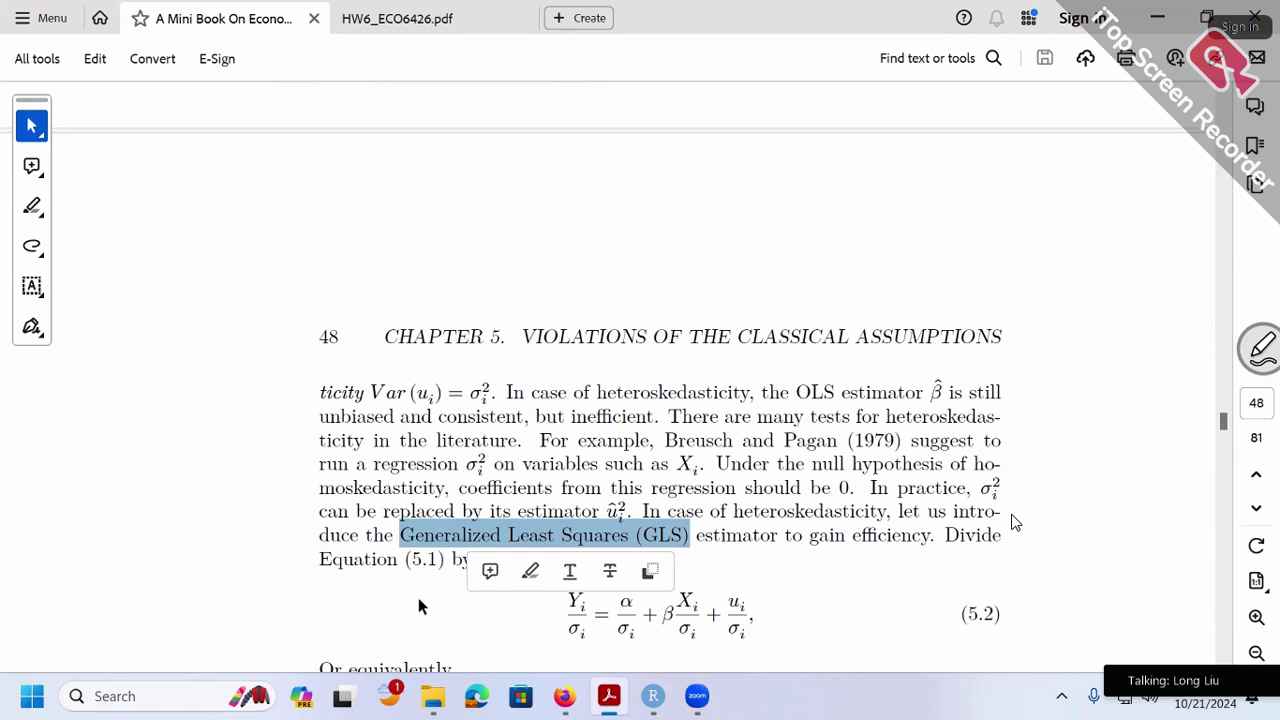
scroll(755, 470, "down", 3)
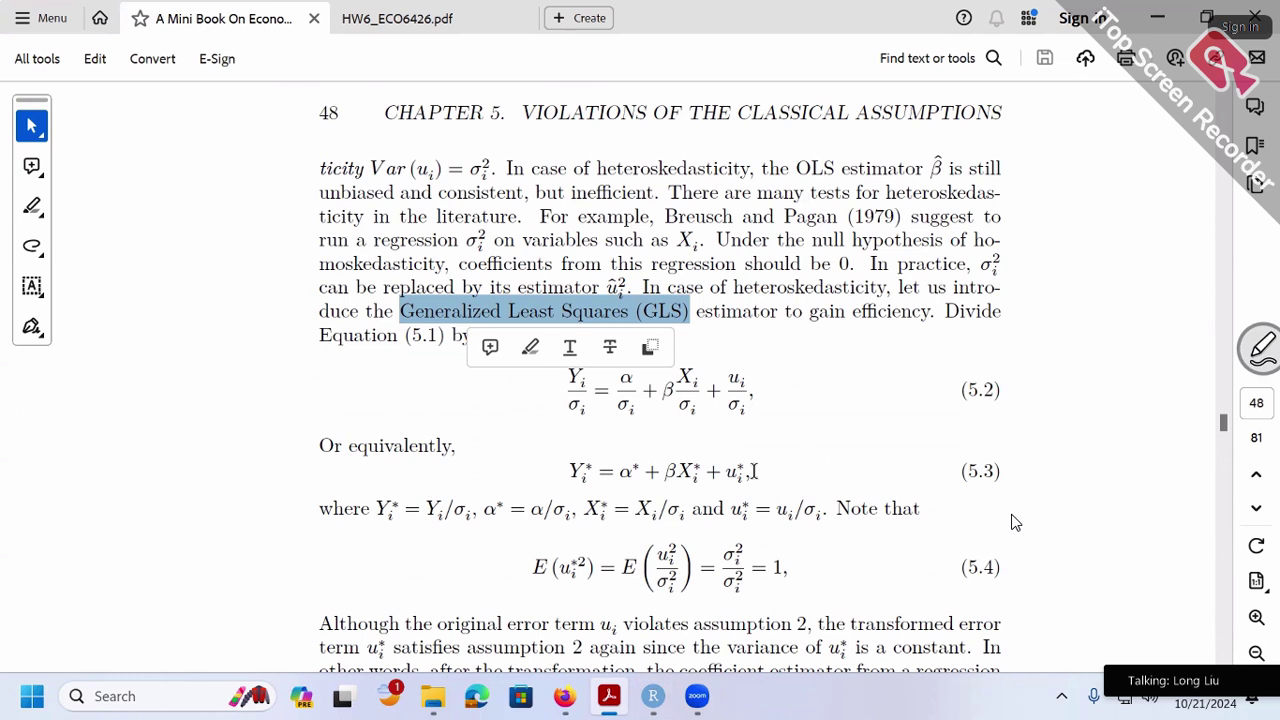
left_click(960, 390)
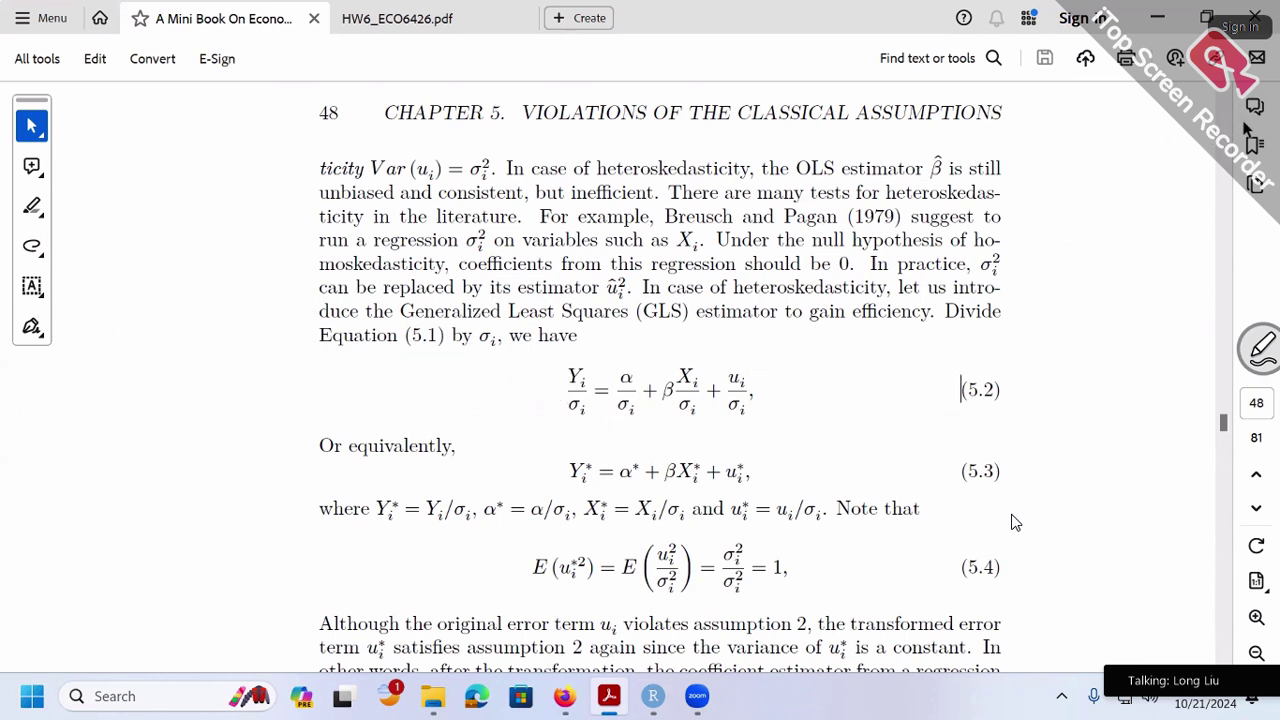
Step: Mark the error term u_i in Equation 5.1, then the transformed error u_i* in Equation 5.3, and clear the marking
scroll(1220, 168, "up", 10)
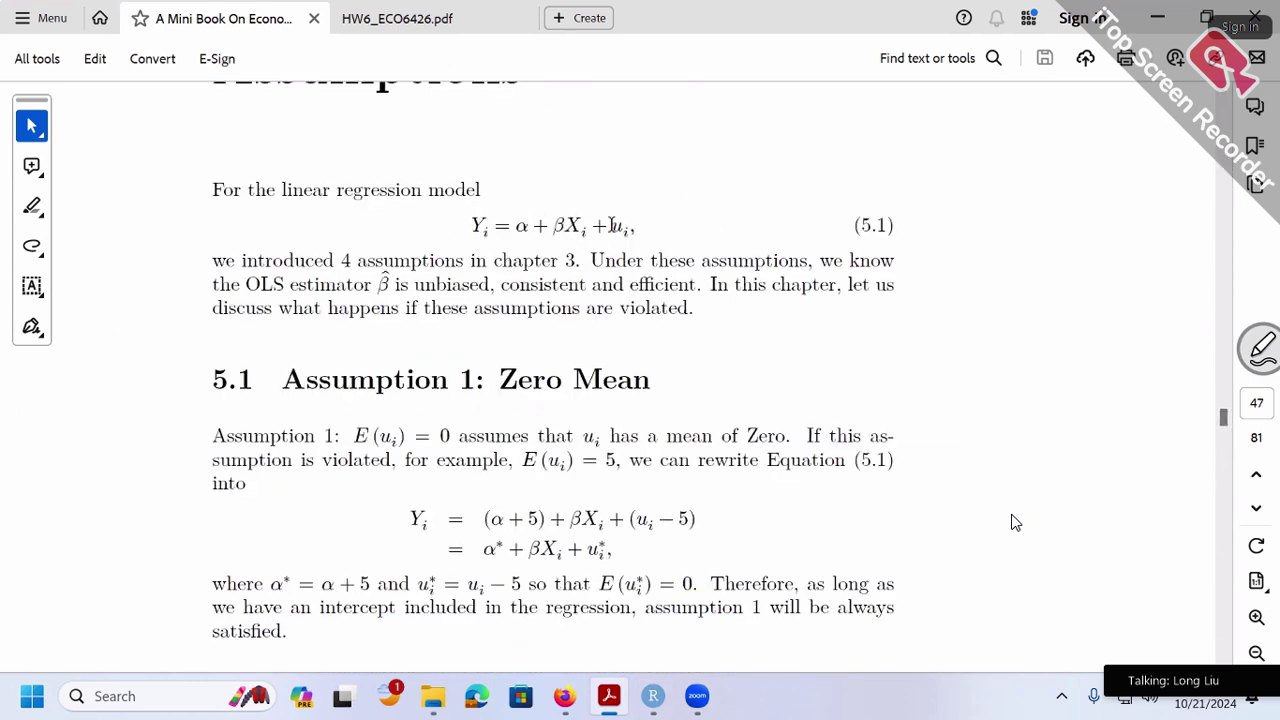
left_click_drag(611, 228, 638, 228)
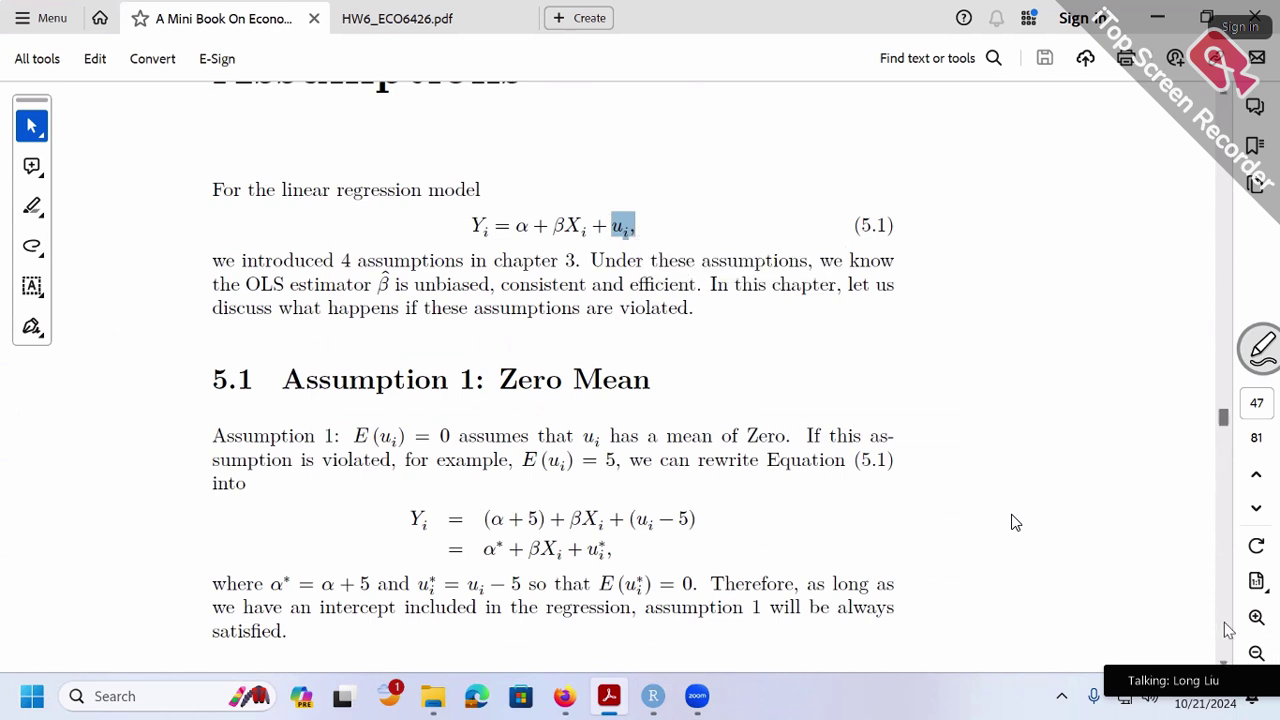
scroll(1228, 630, "down", 10)
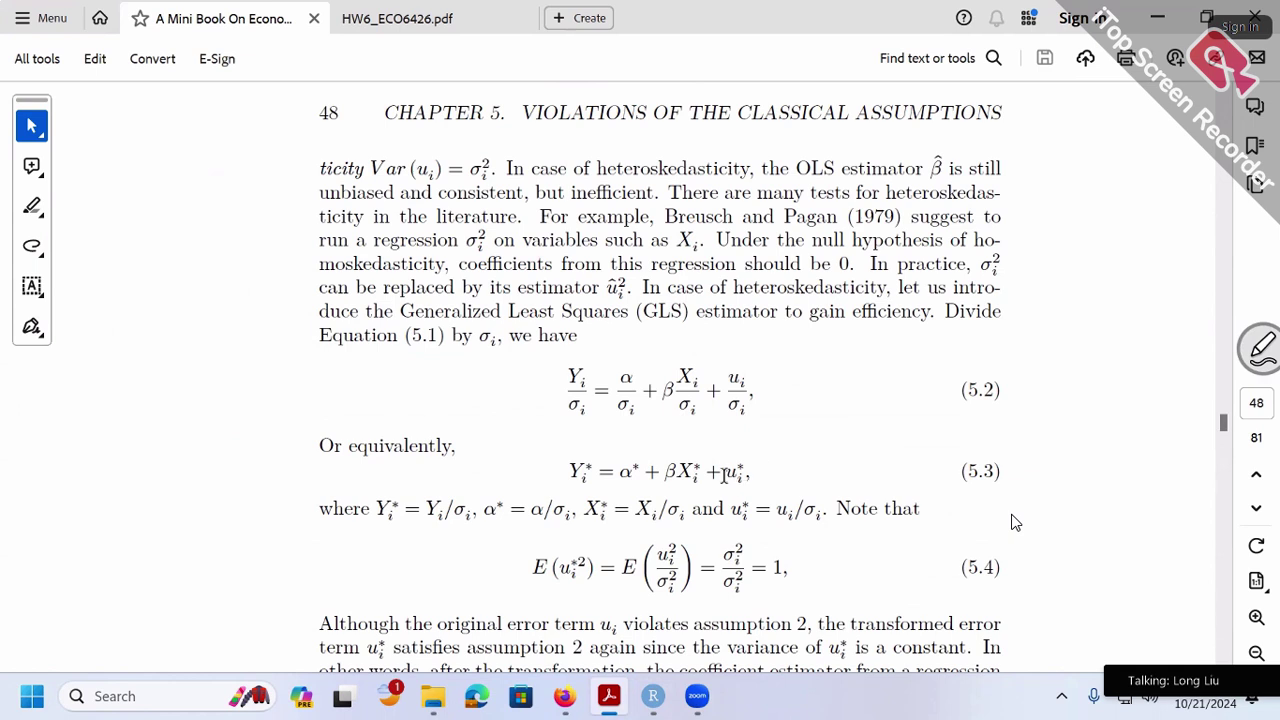
left_click_drag(724, 472, 745, 476)
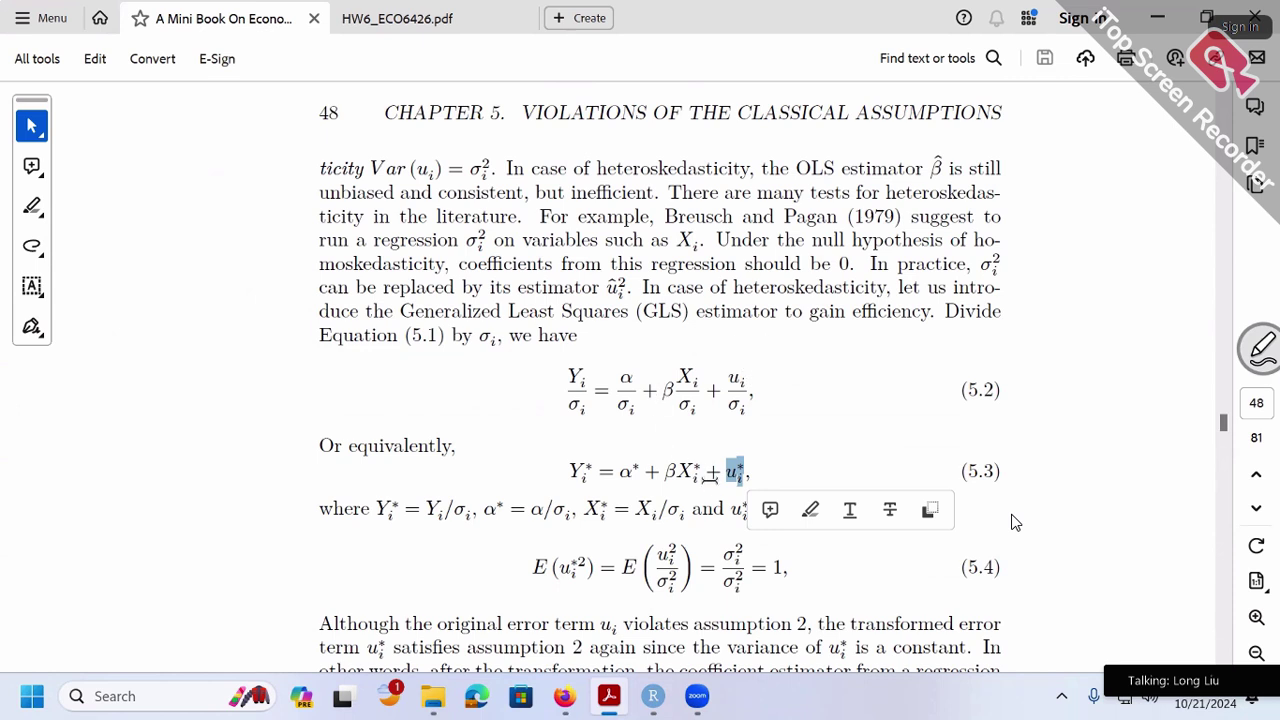
left_click(786, 460)
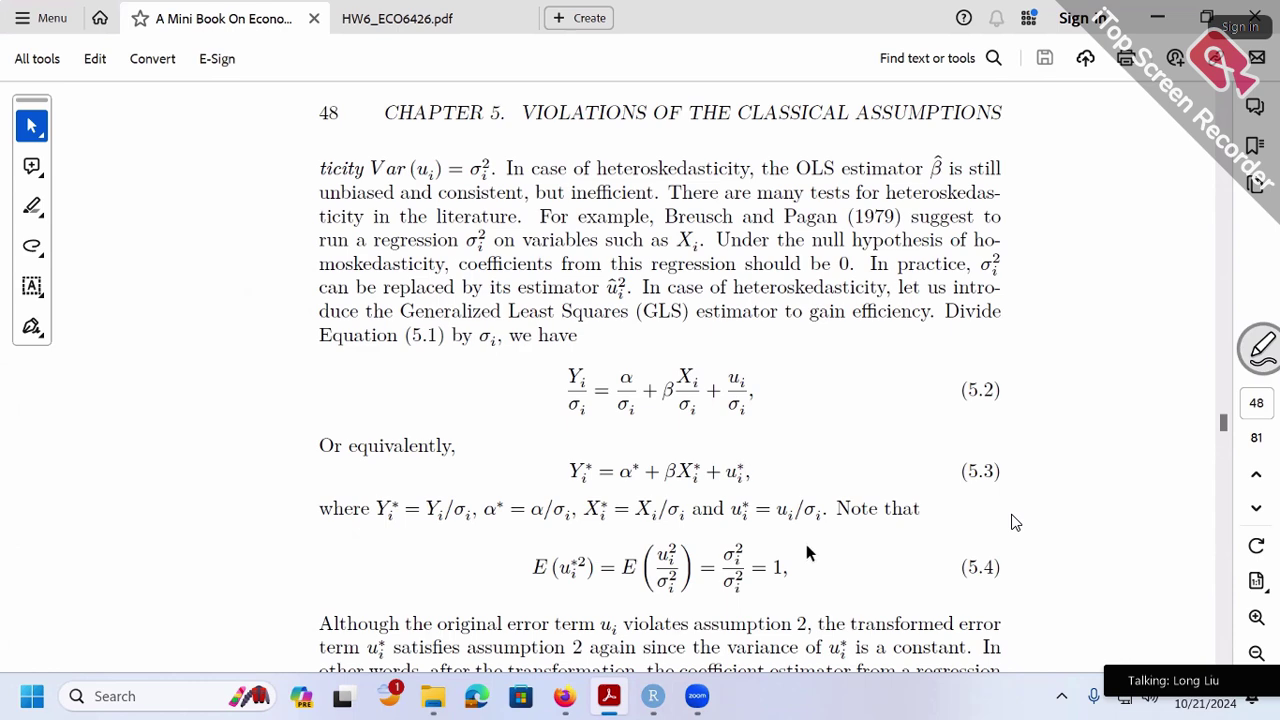
Step: Mark the ratio σ_i²/σ_i² in Equation 5.4, then Var(u_i) = σ_i² in the first line of page 48
scroll(812, 530, "down", 1)
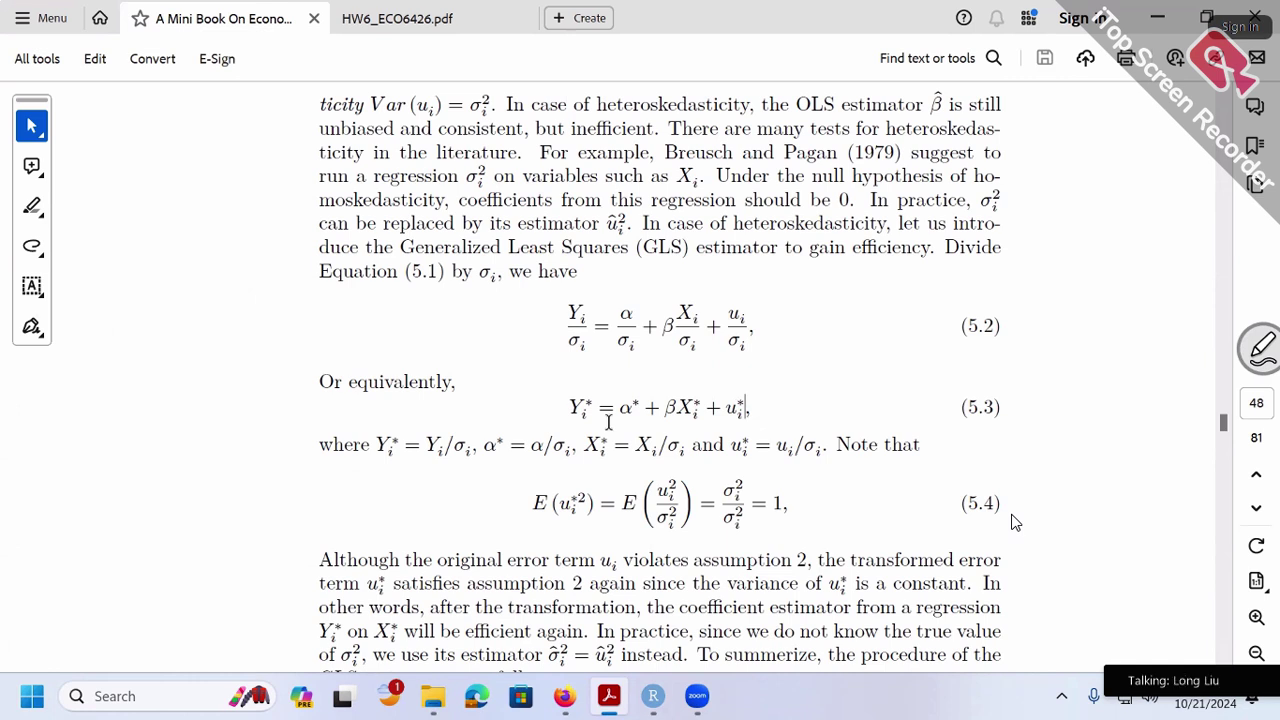
left_click_drag(724, 492, 746, 488)
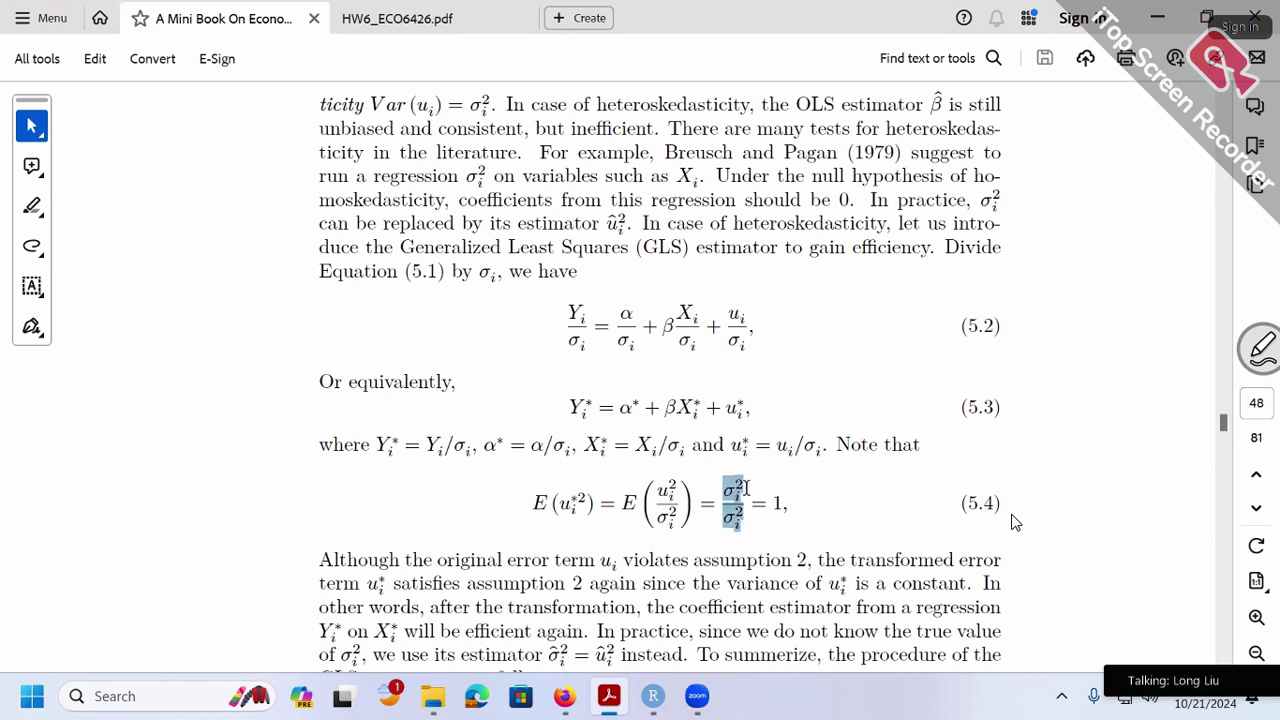
scroll(480, 220, "up", 3)
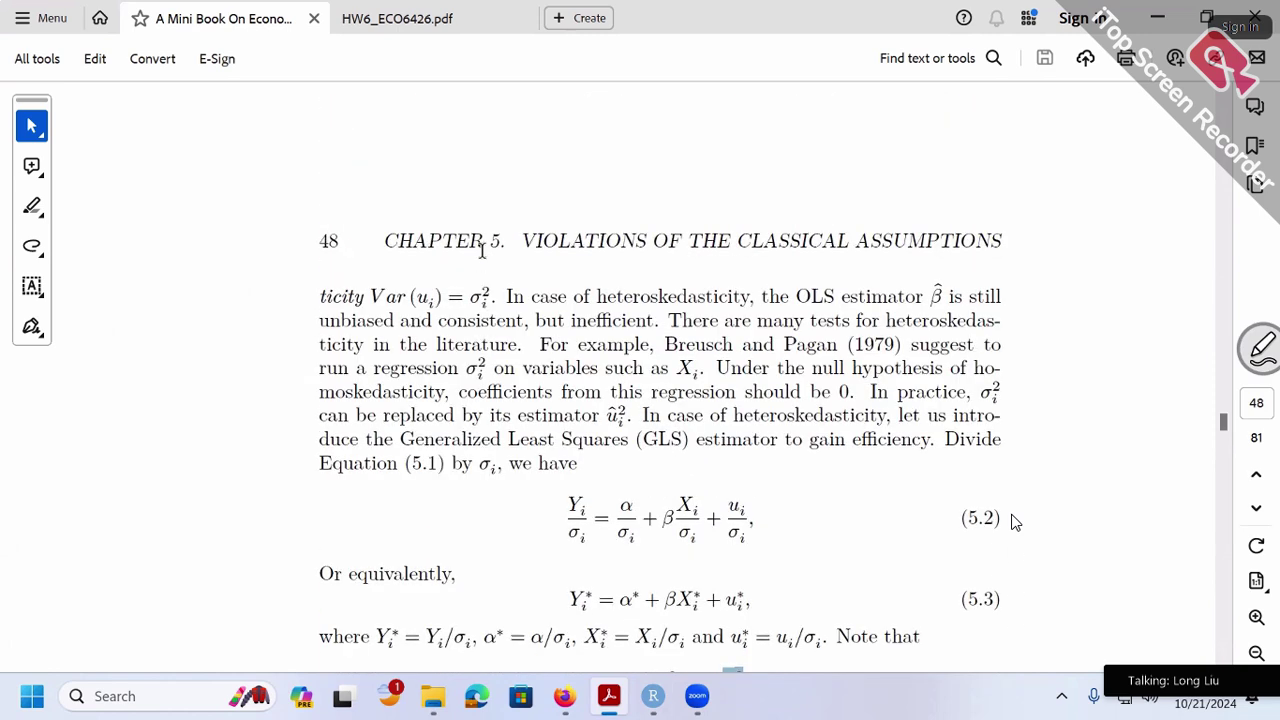
scroll(481, 250, "up", 5)
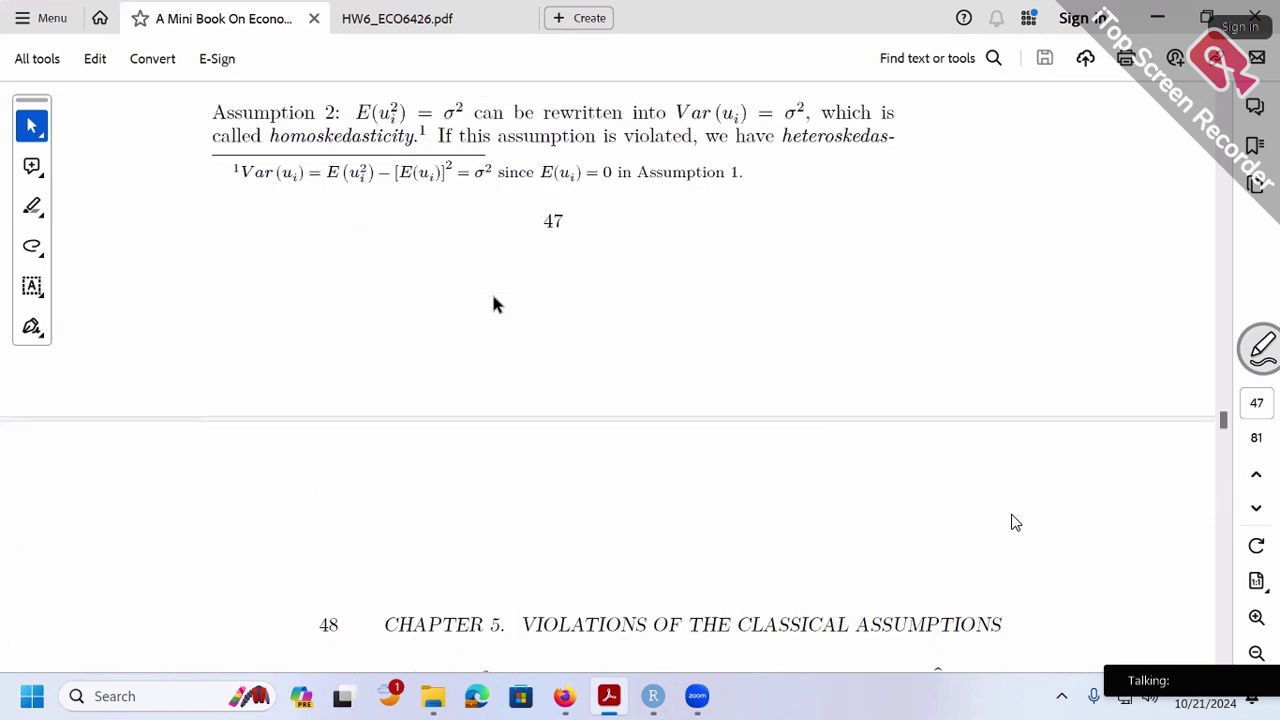
scroll(493, 297, "up", 1)
scroll(500, 210, "down", 2)
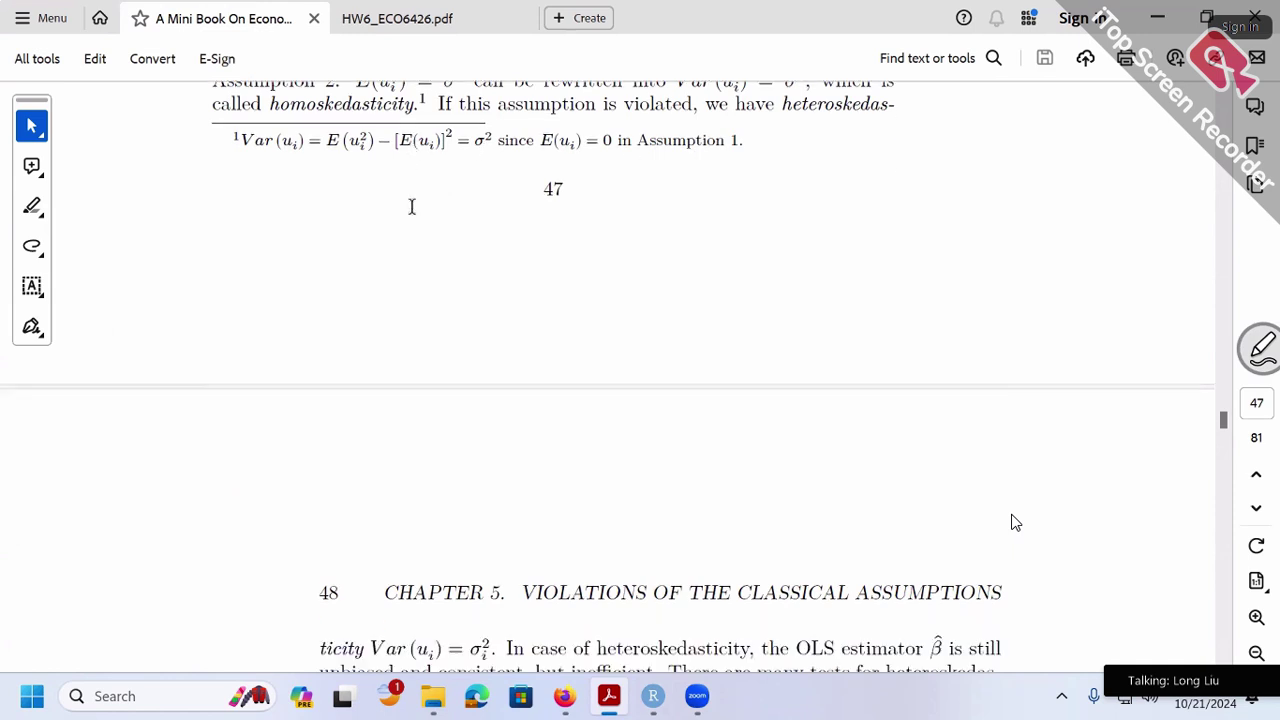
scroll(466, 286, "down", 8)
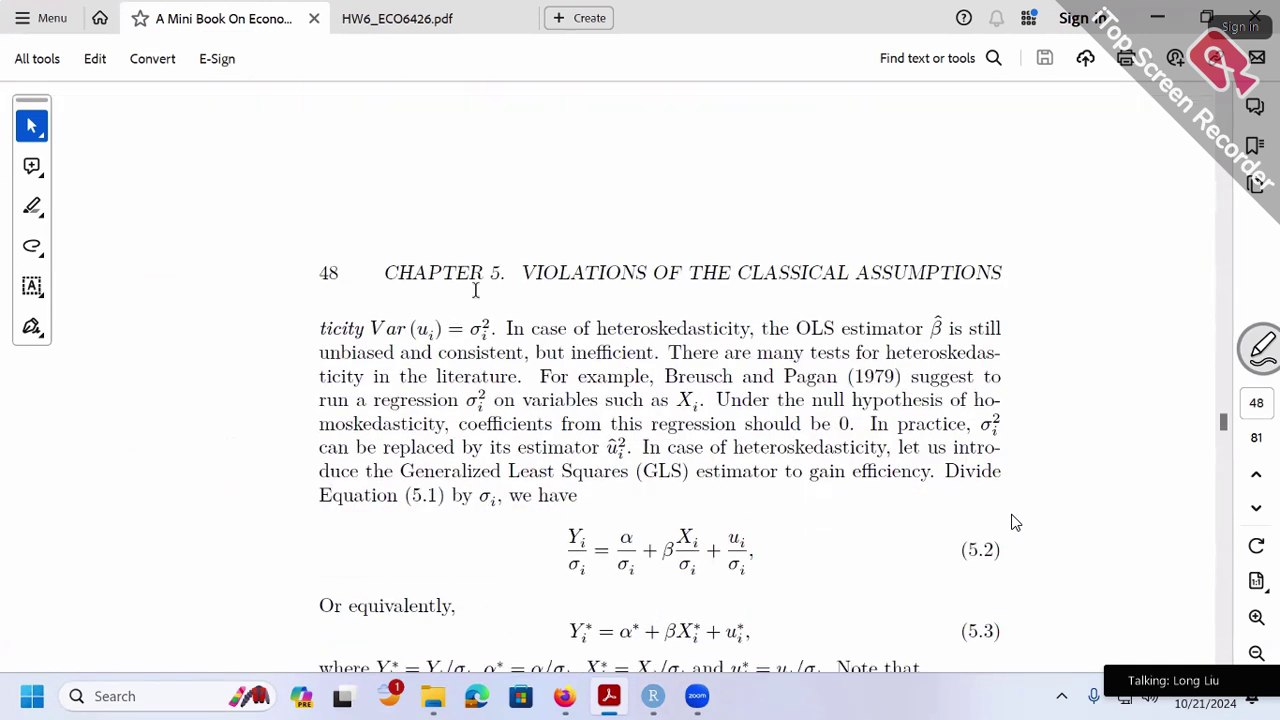
scroll(476, 290, "down", 2)
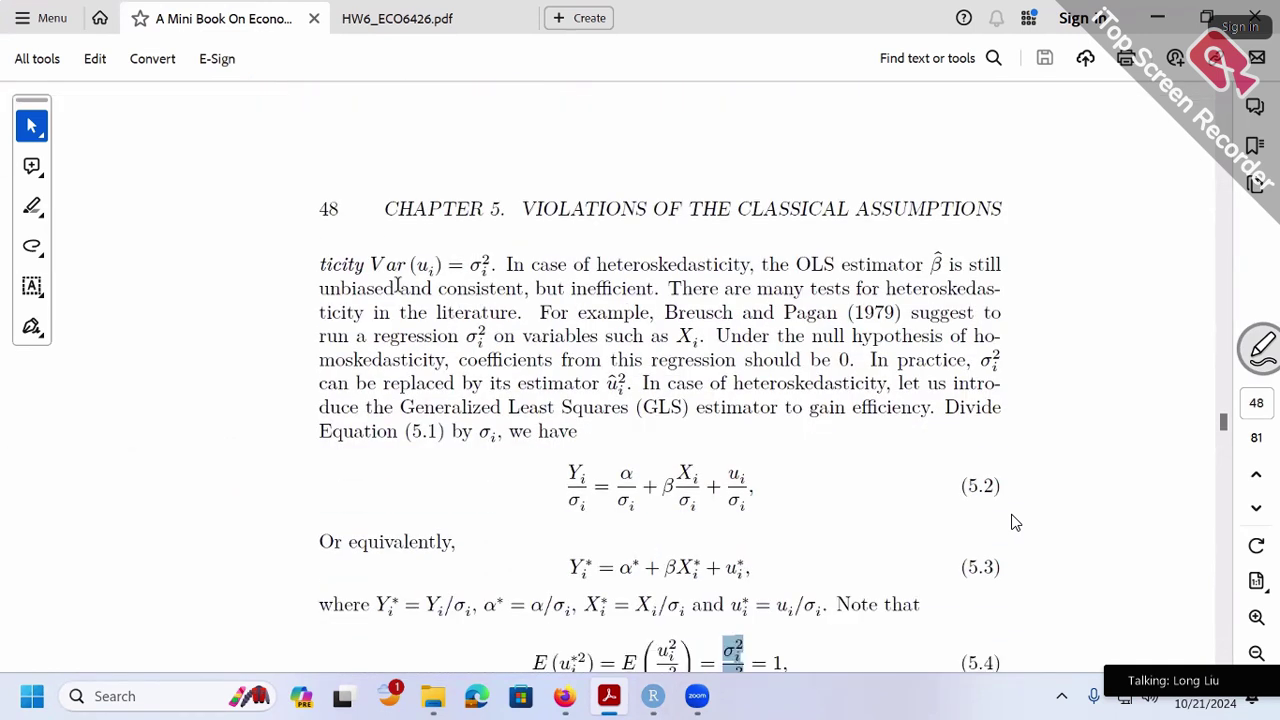
left_click_drag(370, 264, 498, 268)
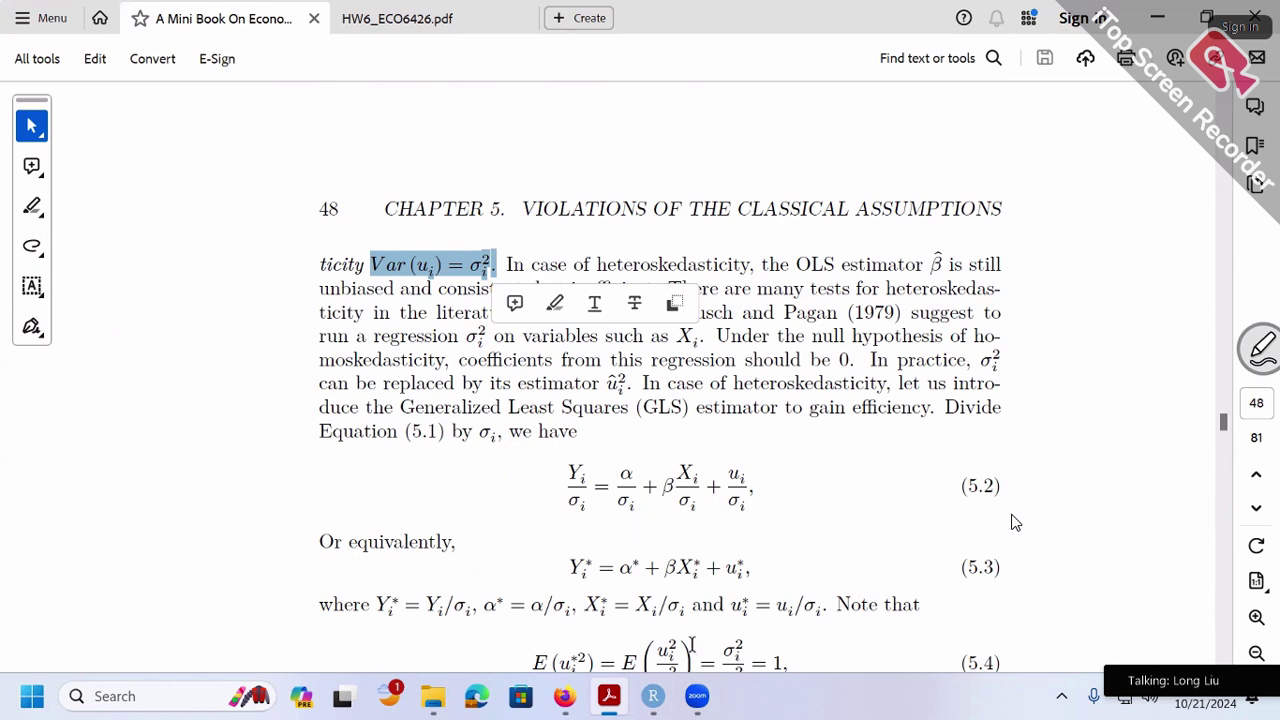
Step: Clear the marking and mark Y_i*, X_i*, β and u_i* in Equation 5.3, ending on β
scroll(795, 595, "down", 2)
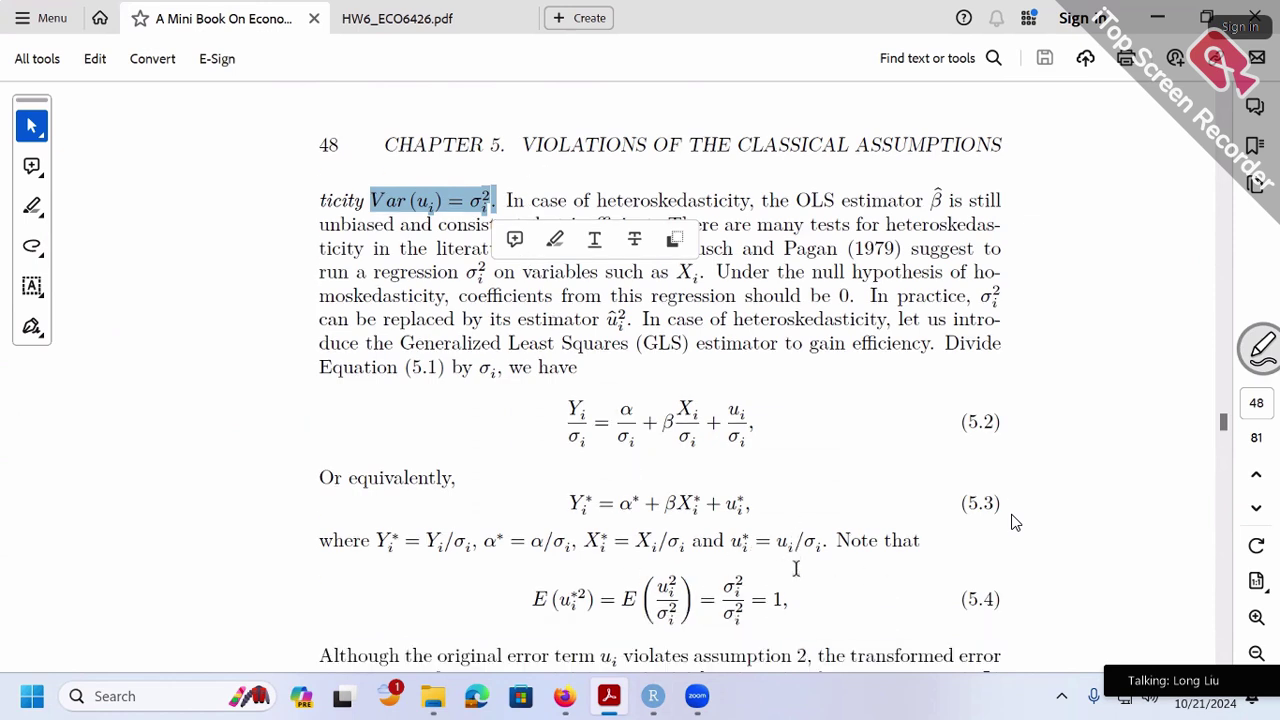
left_click(696, 482)
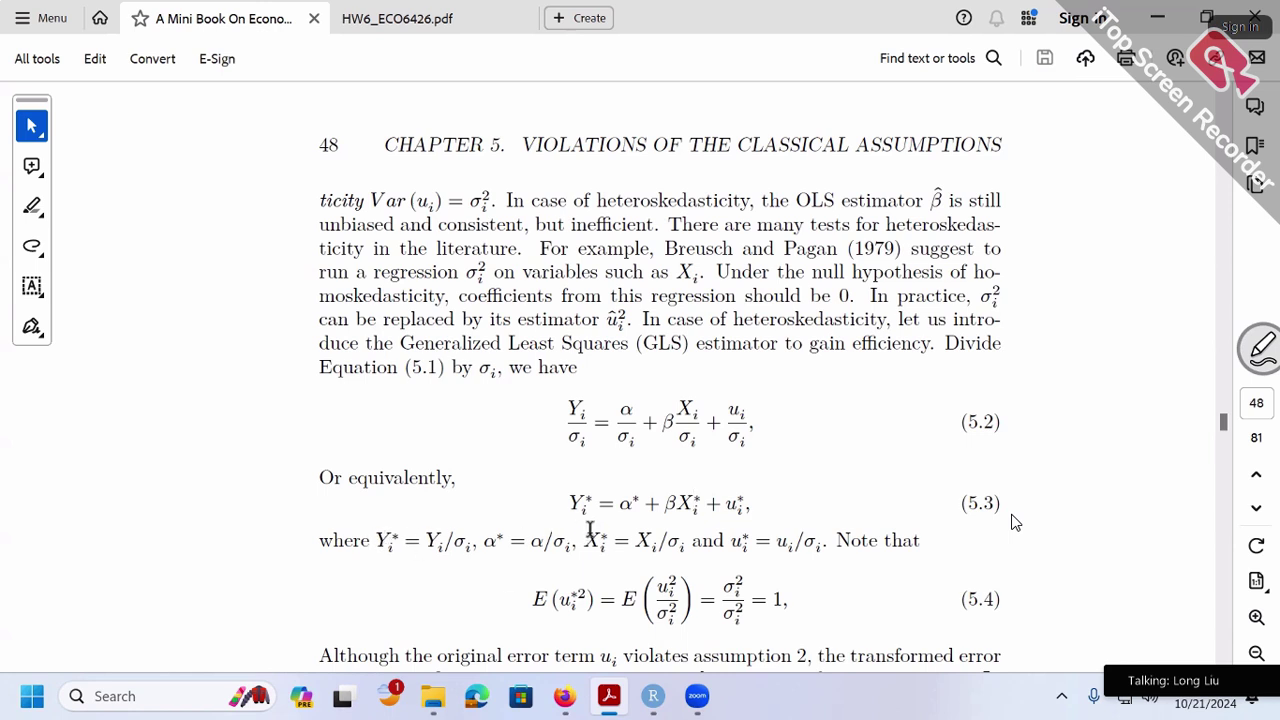
left_click_drag(569, 503, 594, 506)
double_click(690, 503)
left_click_drag(665, 503, 680, 501)
left_click_drag(724, 503, 750, 503)
left_click_drag(568, 503, 590, 503)
mouse_move(677, 503)
left_mouse_down()
mouse_move(705, 503)
mouse_move(678, 503)
left_mouse_up()
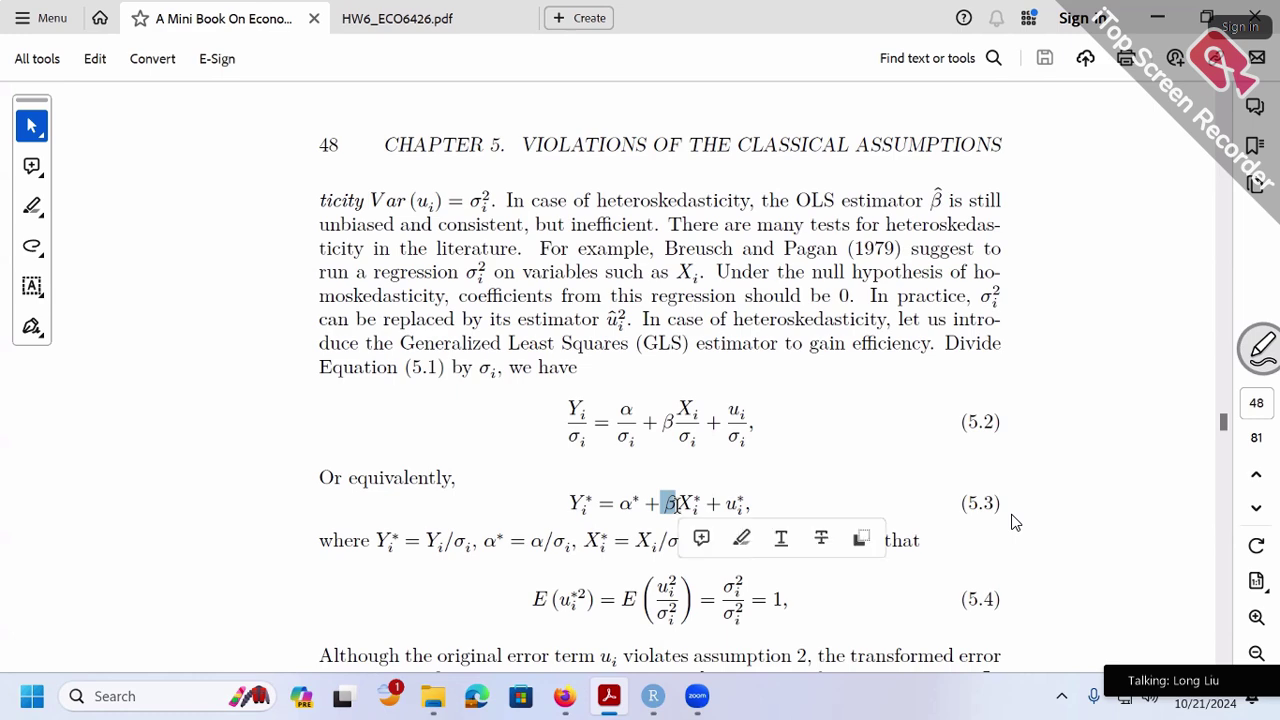
Step: Mark σ_i in X_i* = X_i/σ_i, then the estimator σ̂_i² = û_i² below Equation 5.4, and clear the marking
scroll(1015, 522, "down", 2)
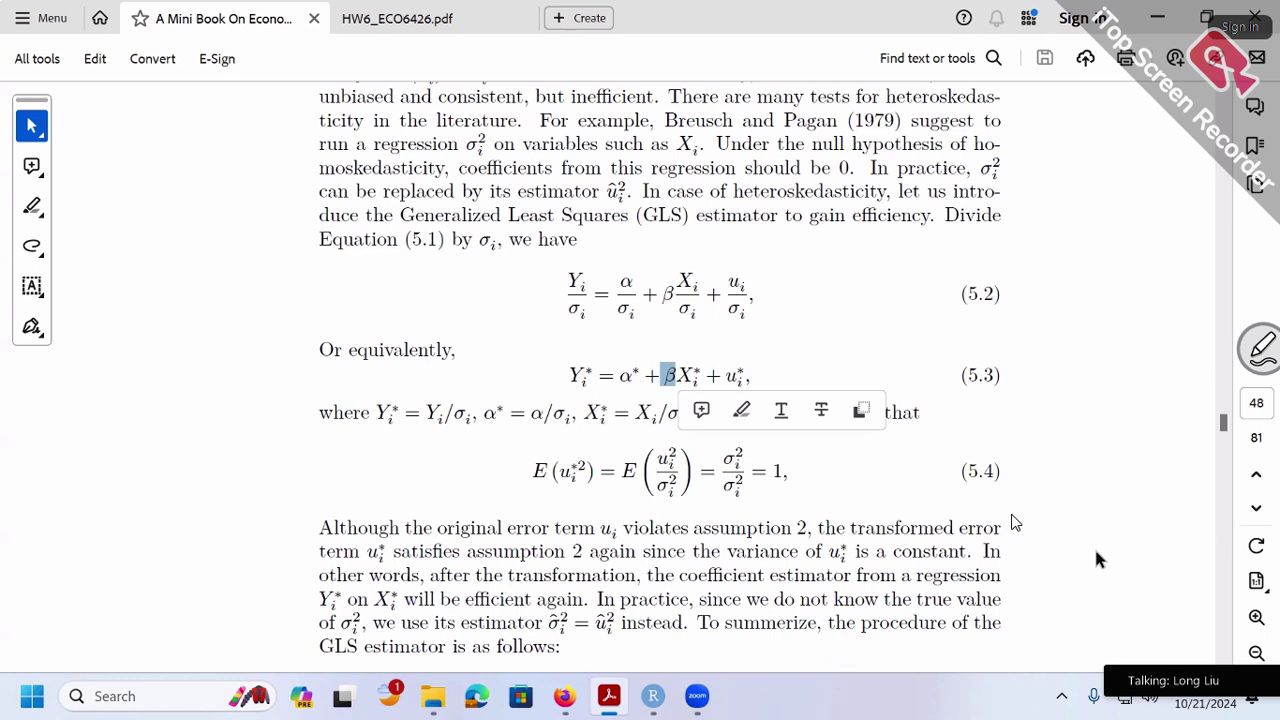
left_click(431, 439)
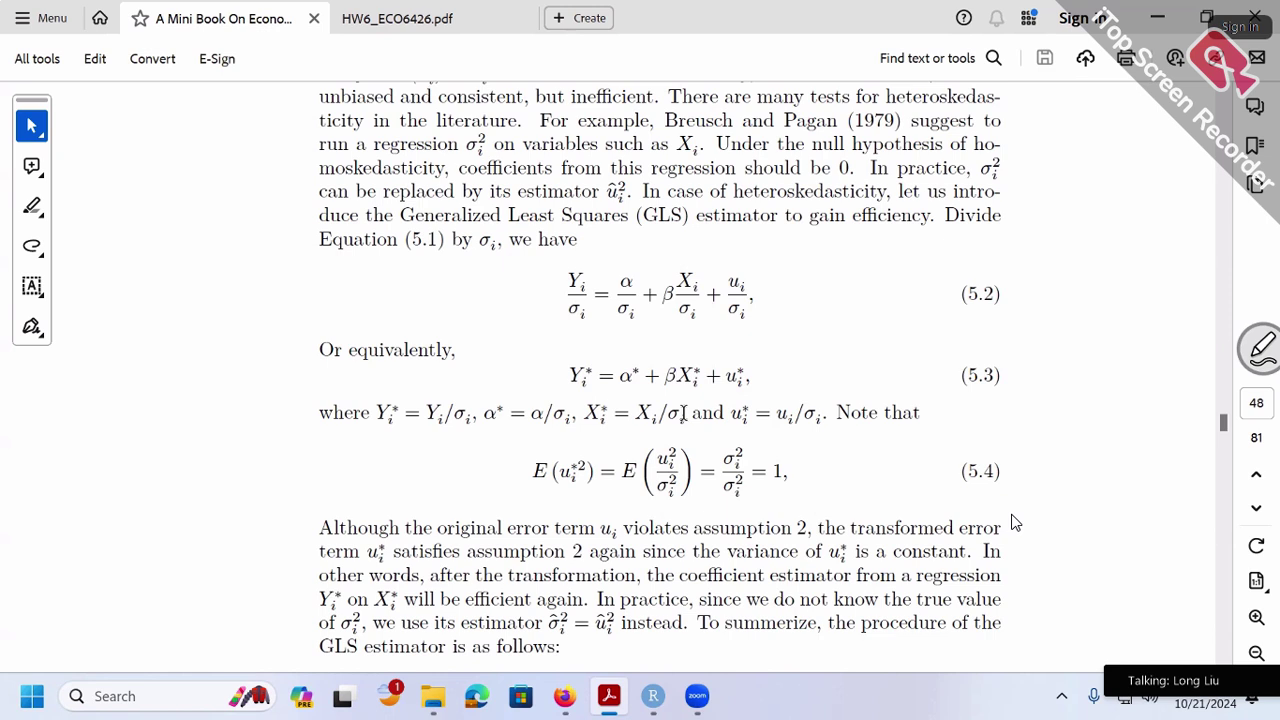
left_click_drag(669, 413, 690, 414)
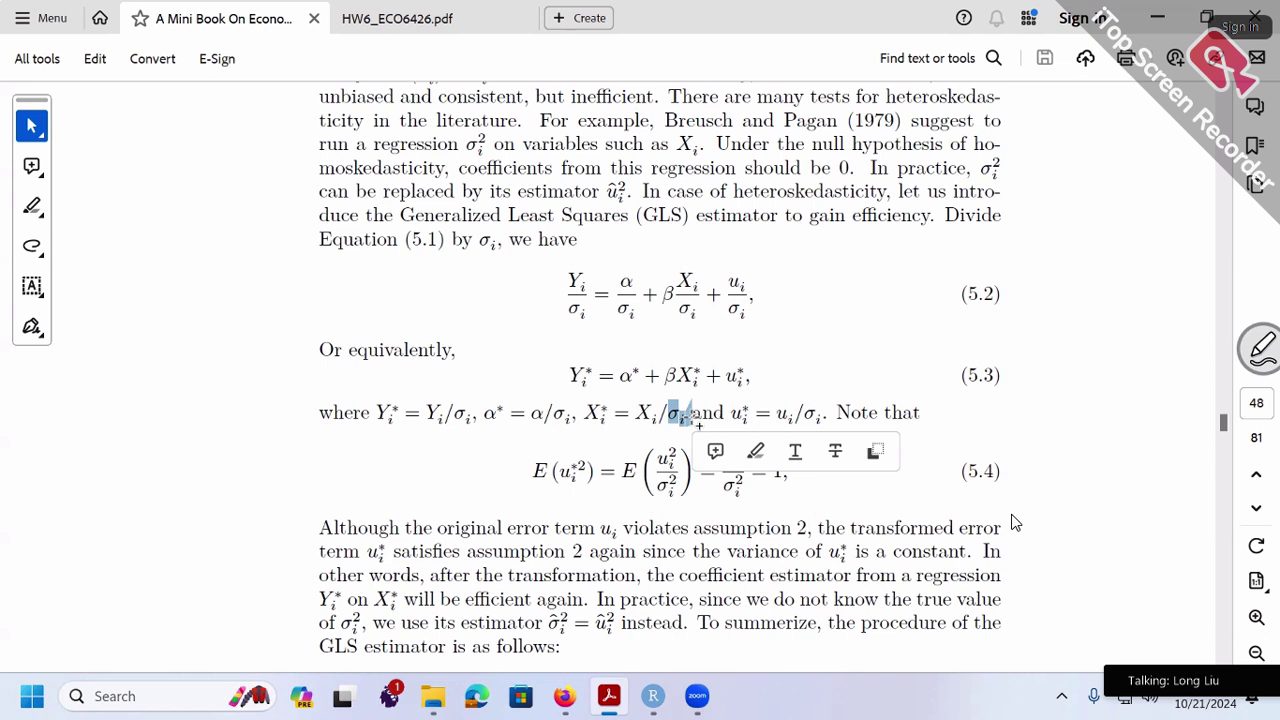
left_click(674, 487)
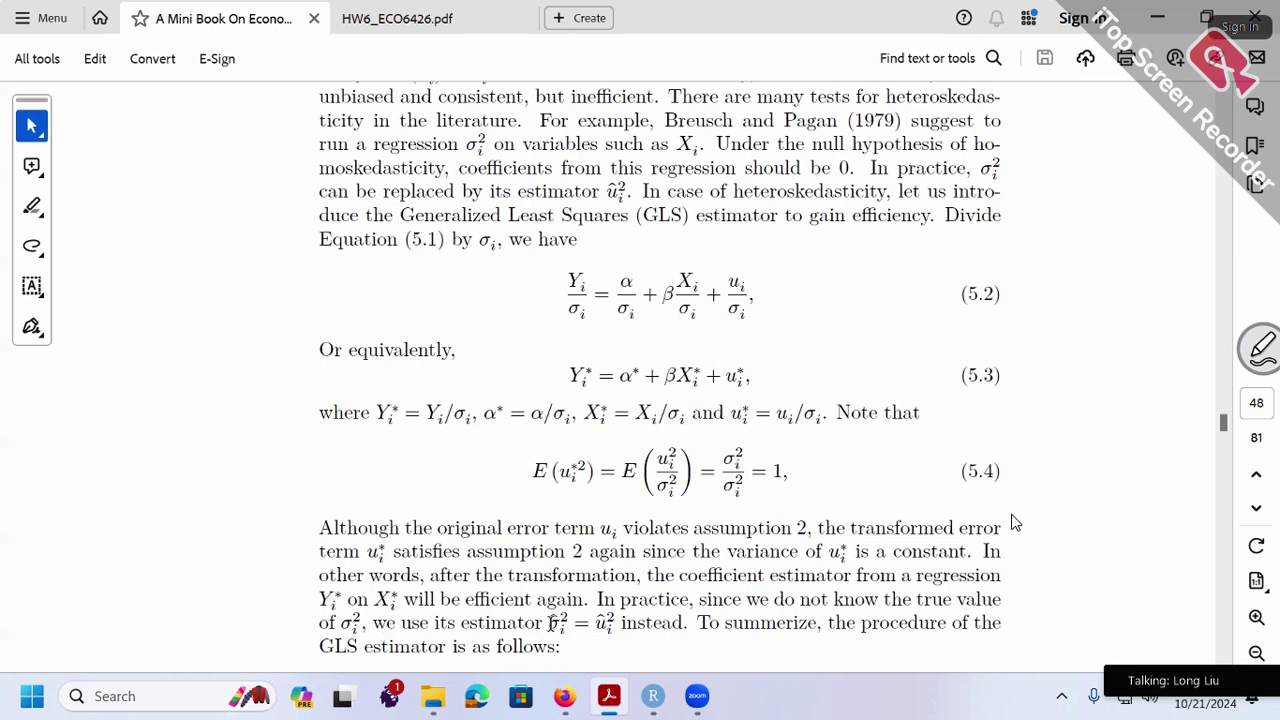
left_click_drag(549, 620, 612, 620)
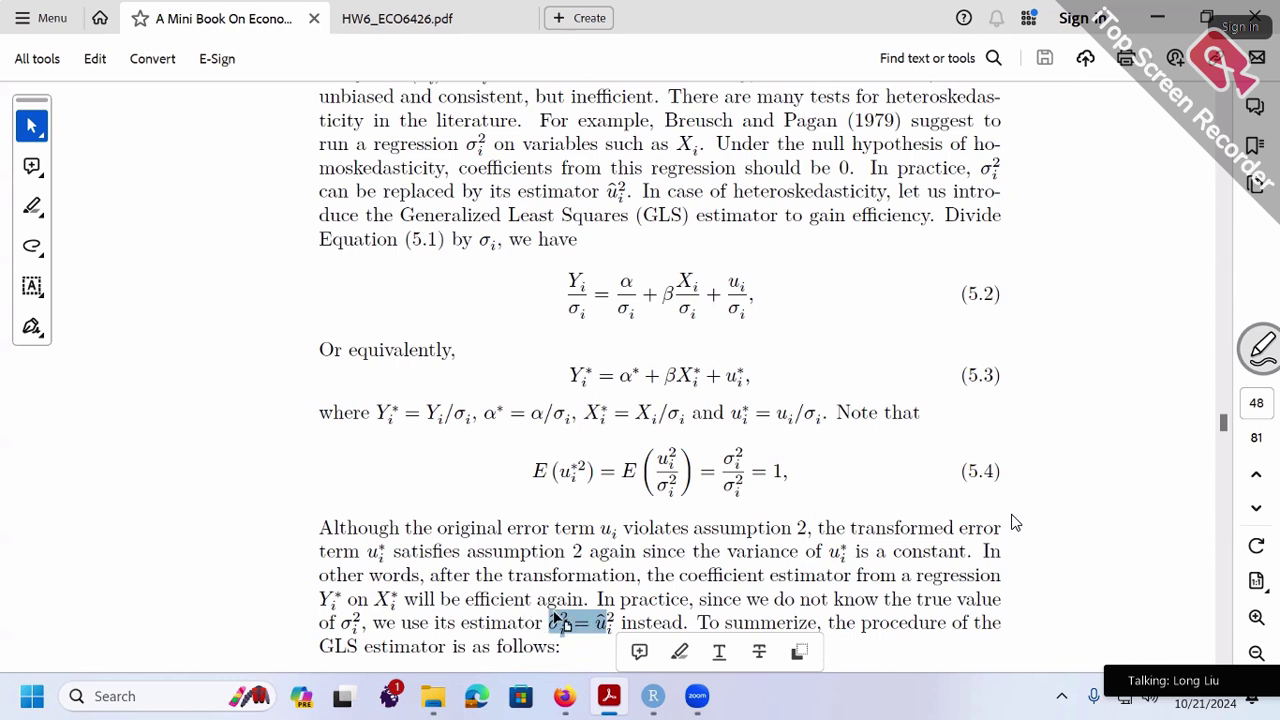
left_click(591, 619)
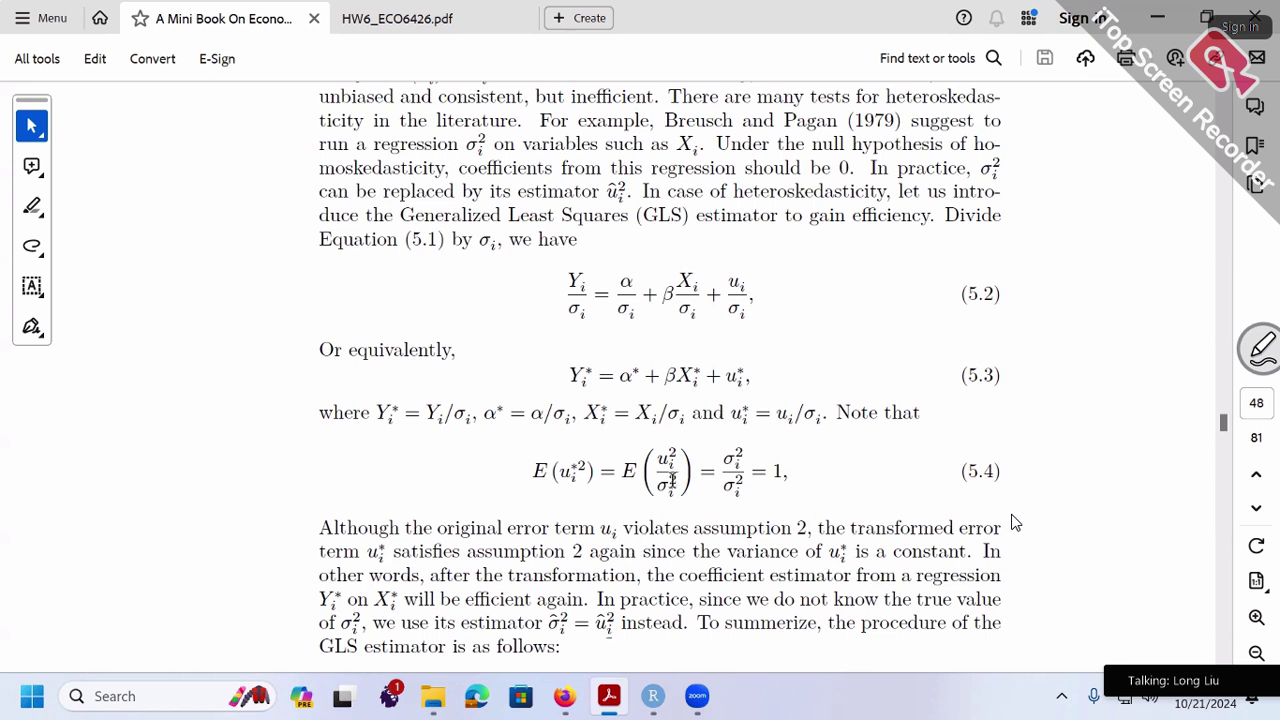
Step: Mark û_i and σ̂_i² in Step 1 of the GLS procedure, then the divisor σ̂_i of Y_i in Step 2
scroll(789, 445, "down", 5)
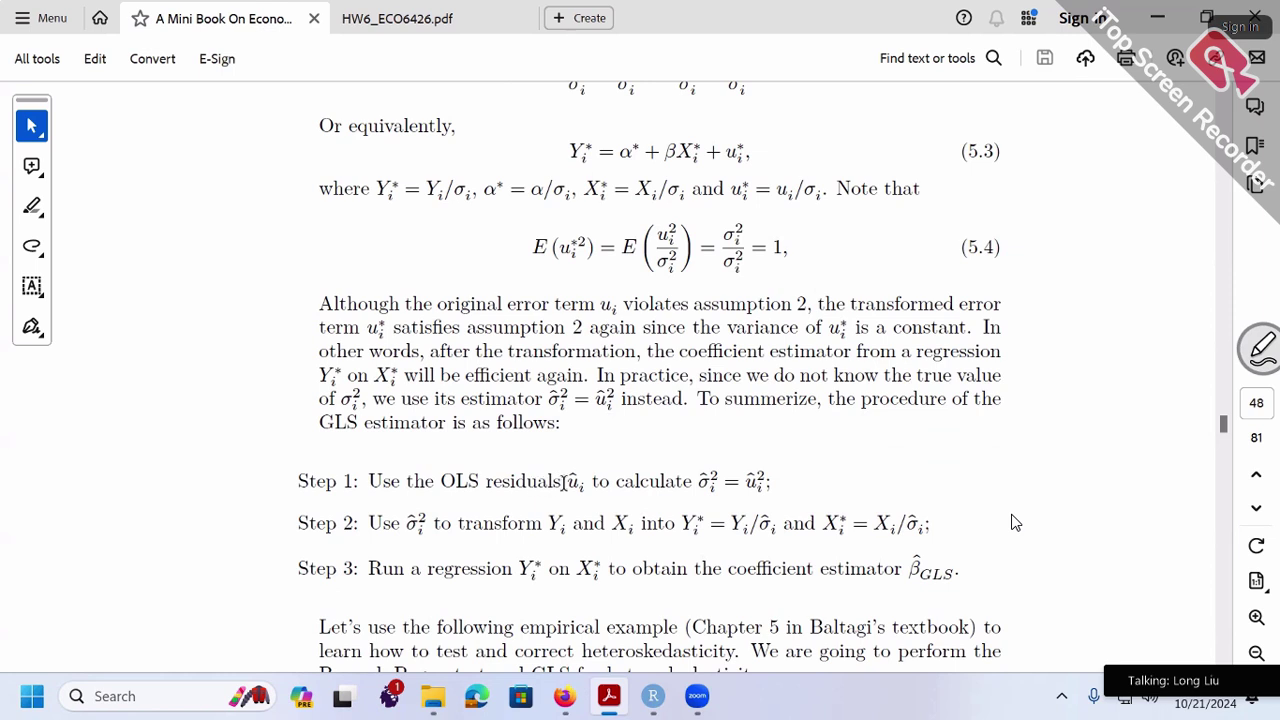
double_click(583, 485)
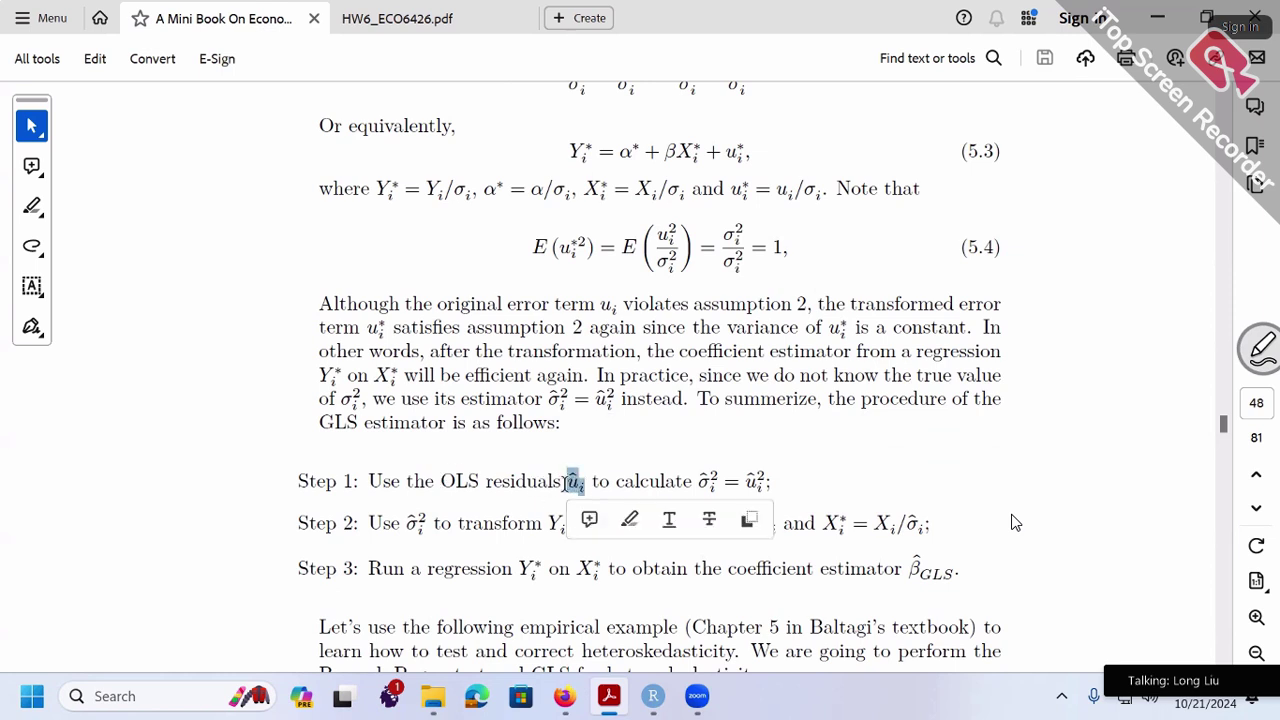
left_click_drag(756, 481, 717, 505)
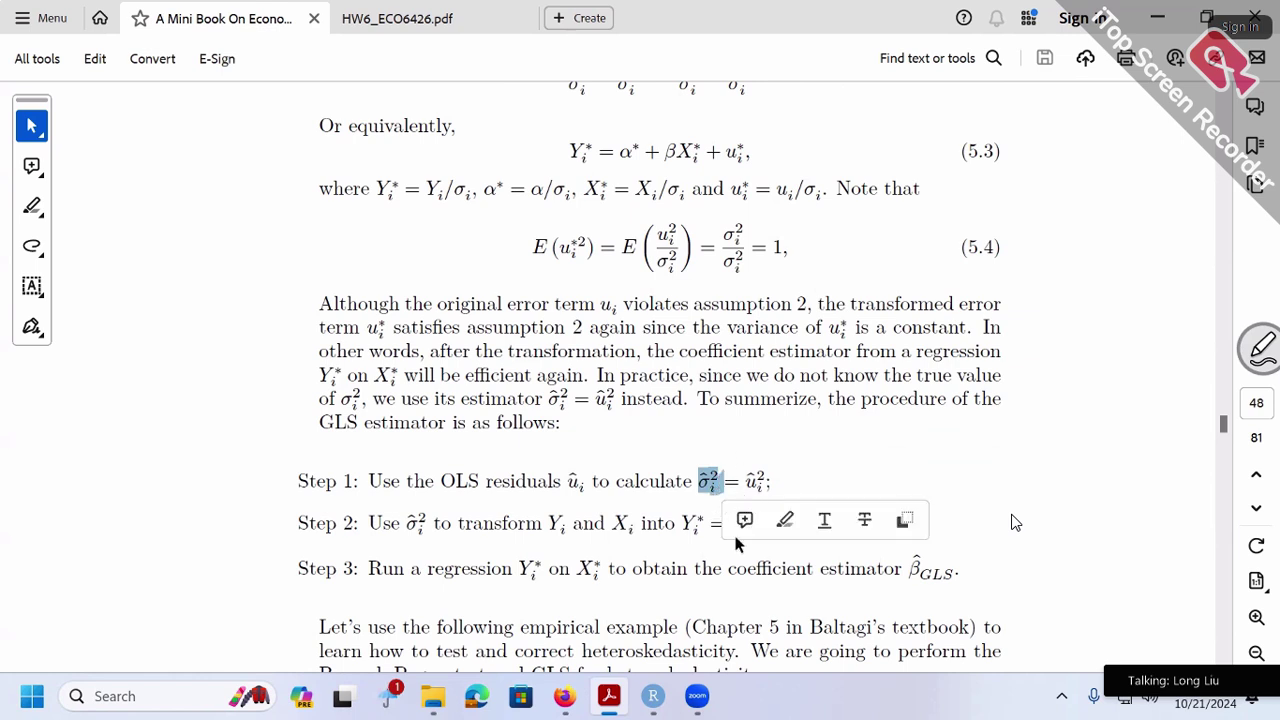
left_click(693, 525)
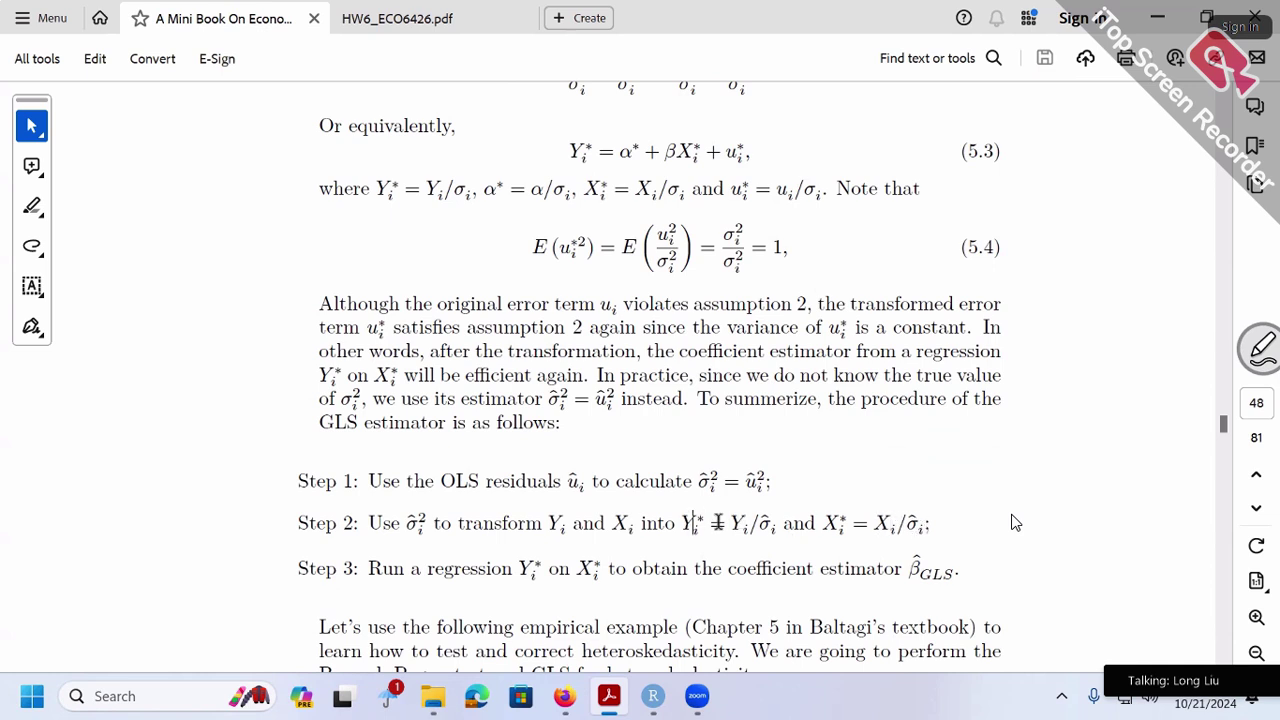
left_click_drag(766, 524, 775, 525)
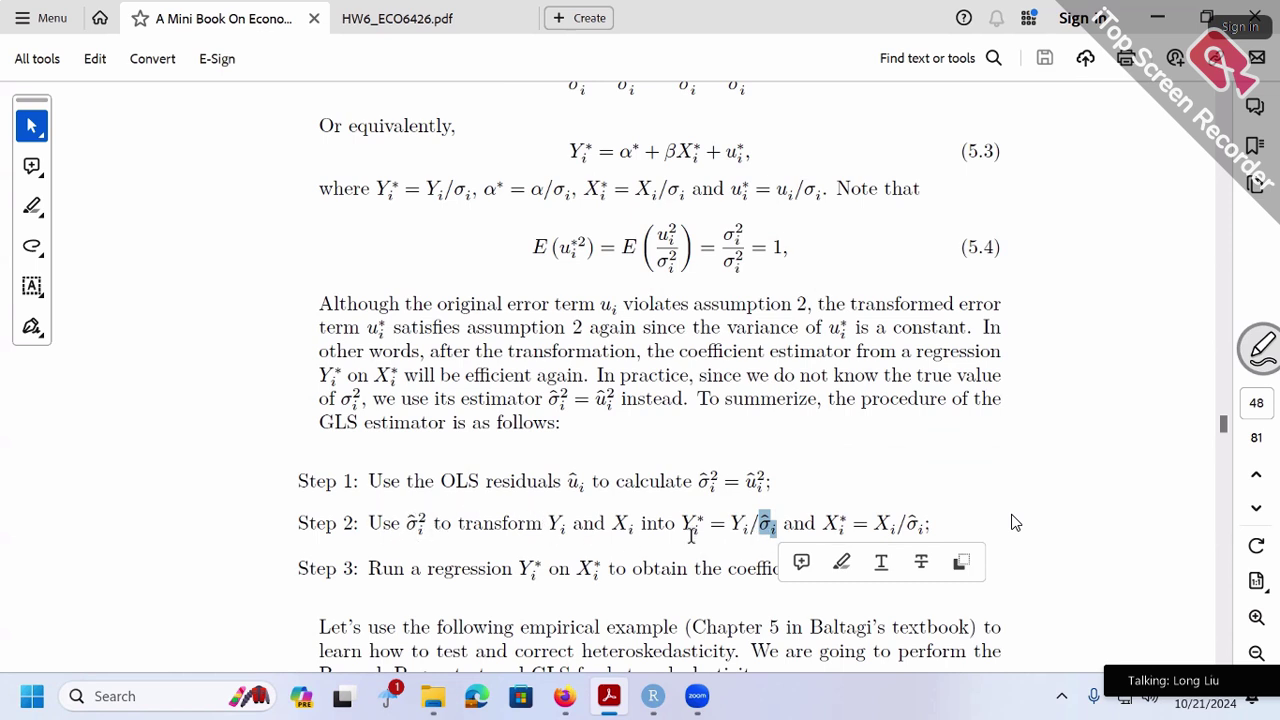
Step: Mark Y_i* and X_i* in Step 3 of the GLS procedure, then clear the marking
left_click(548, 568)
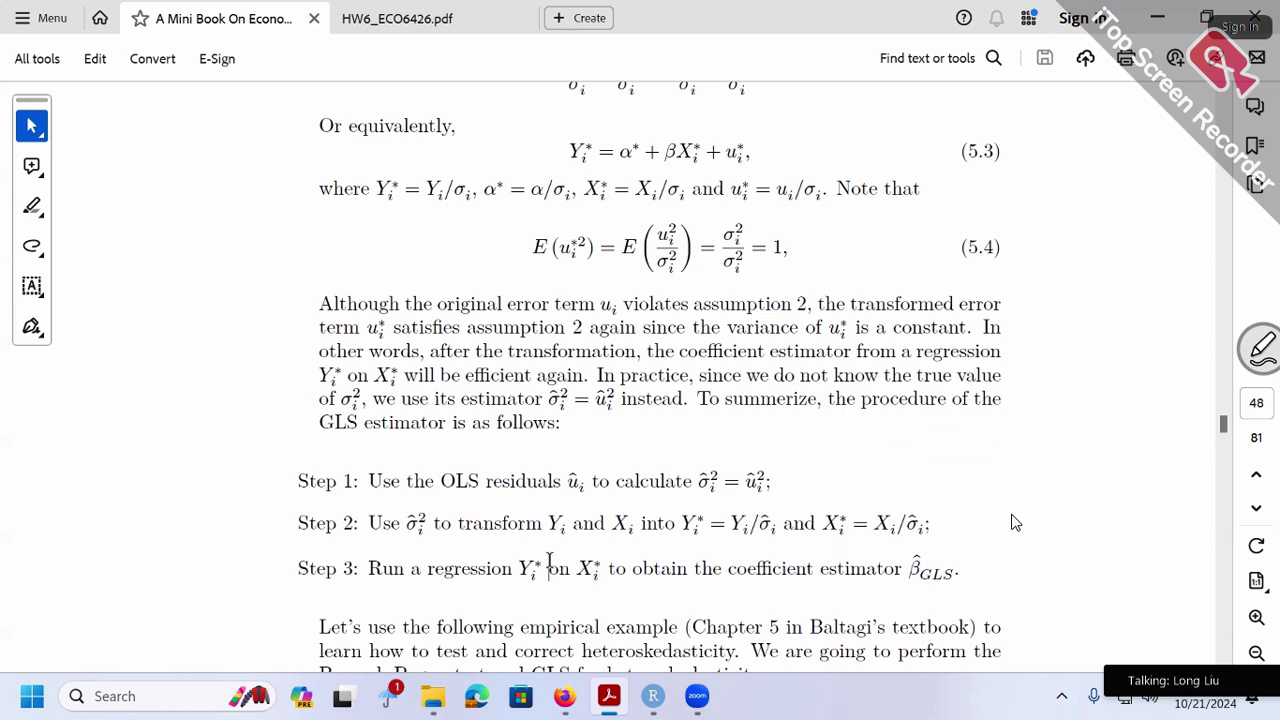
double_click(537, 568)
left_click_drag(577, 568, 596, 567)
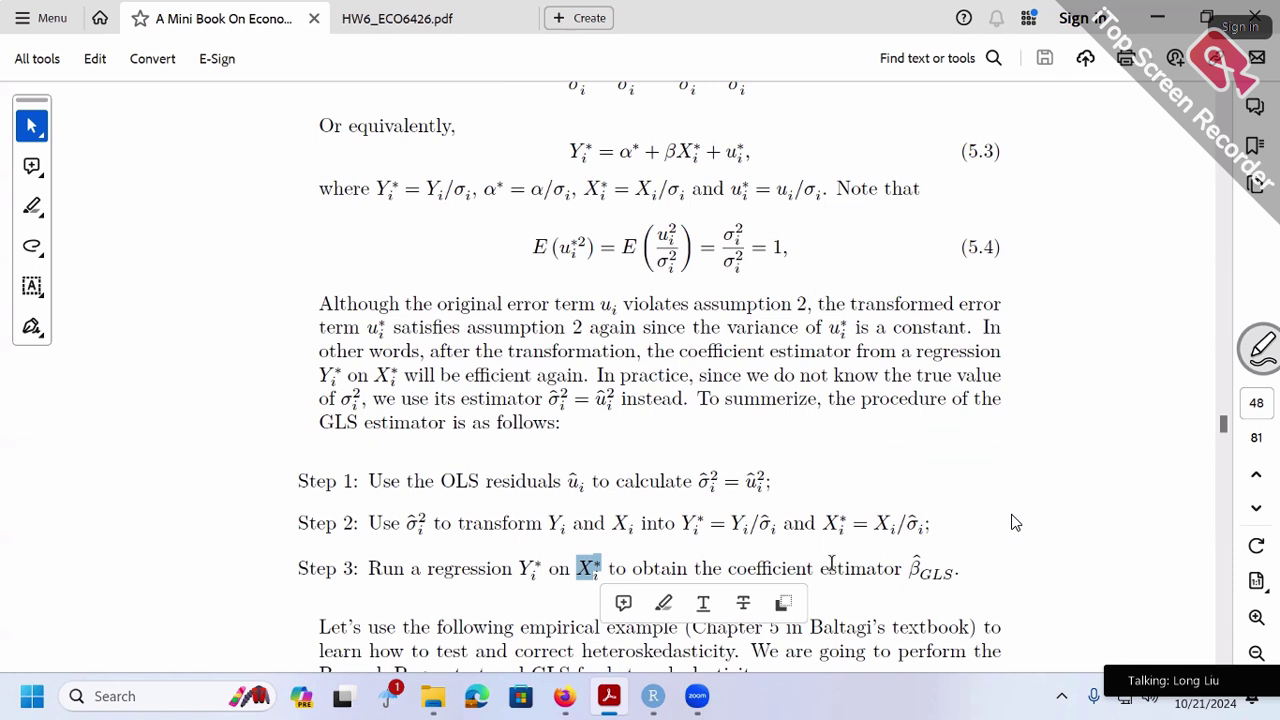
left_click(943, 468)
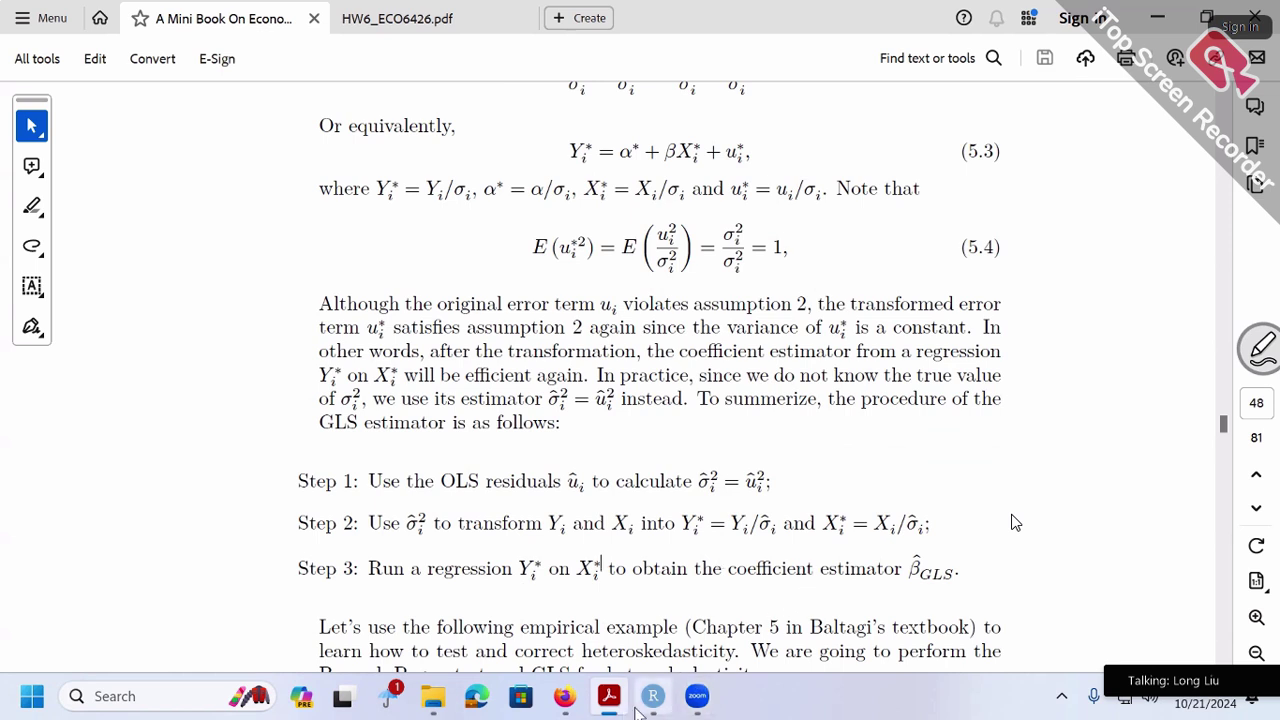
Step: Switch to RStudio, compare u2 <- ols$residuals^2 on line 53 of Chapter5_1.R with Step 1 in the book, and run that line
key("alt+Tab")
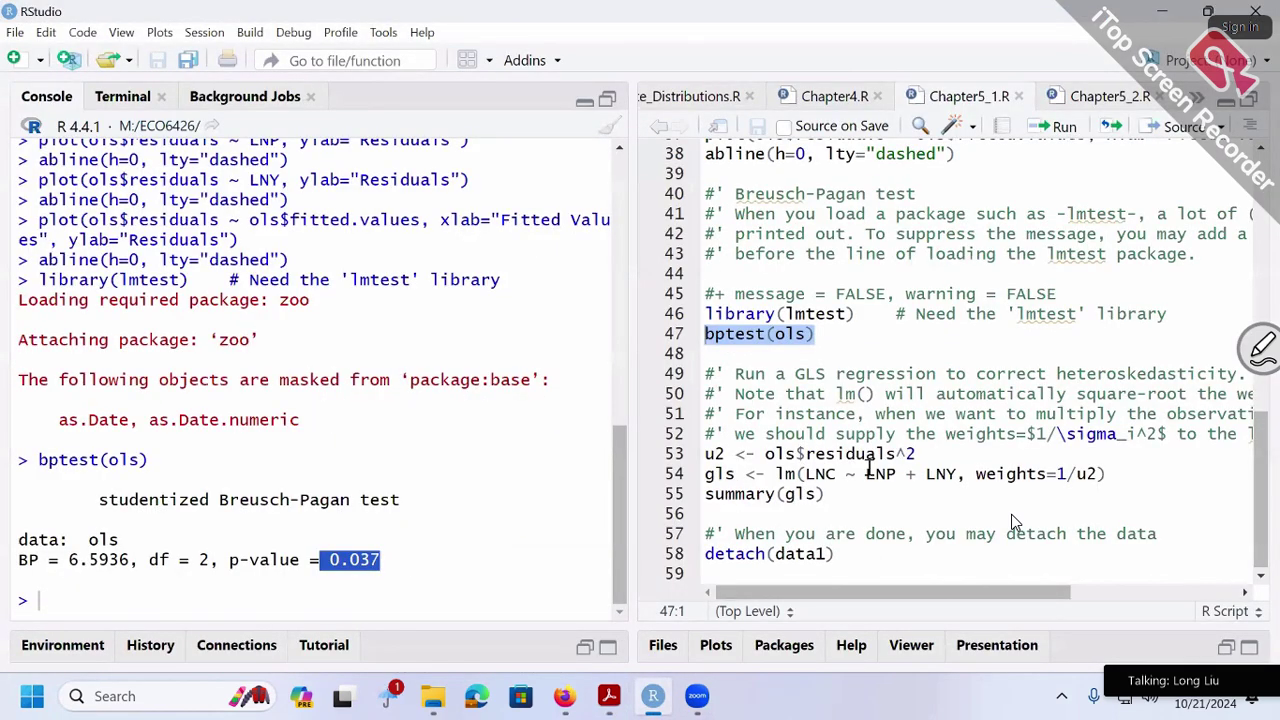
left_click(916, 454)
left_click_drag(916, 454, 705, 454)
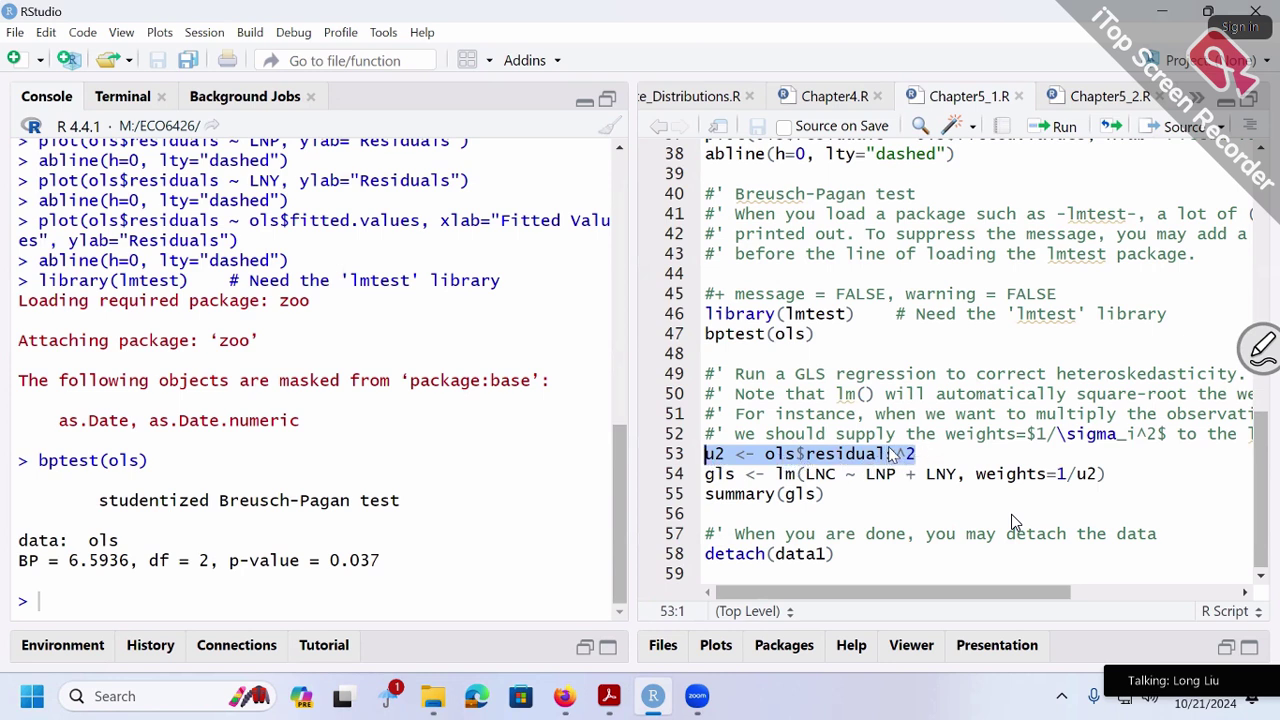
left_click(653, 696)
mouse_move(744, 490)
left_mouse_down()
mouse_move(766, 490)
mouse_move(733, 490)
left_mouse_up()
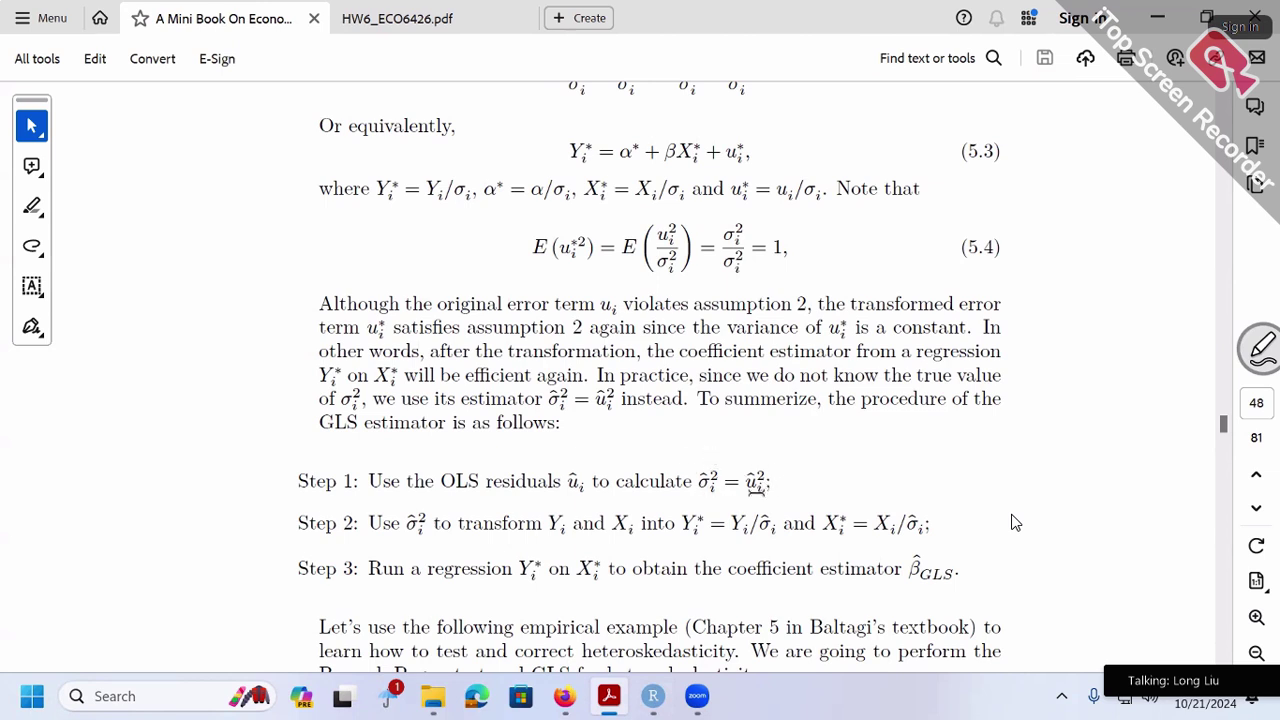
left_click(668, 695)
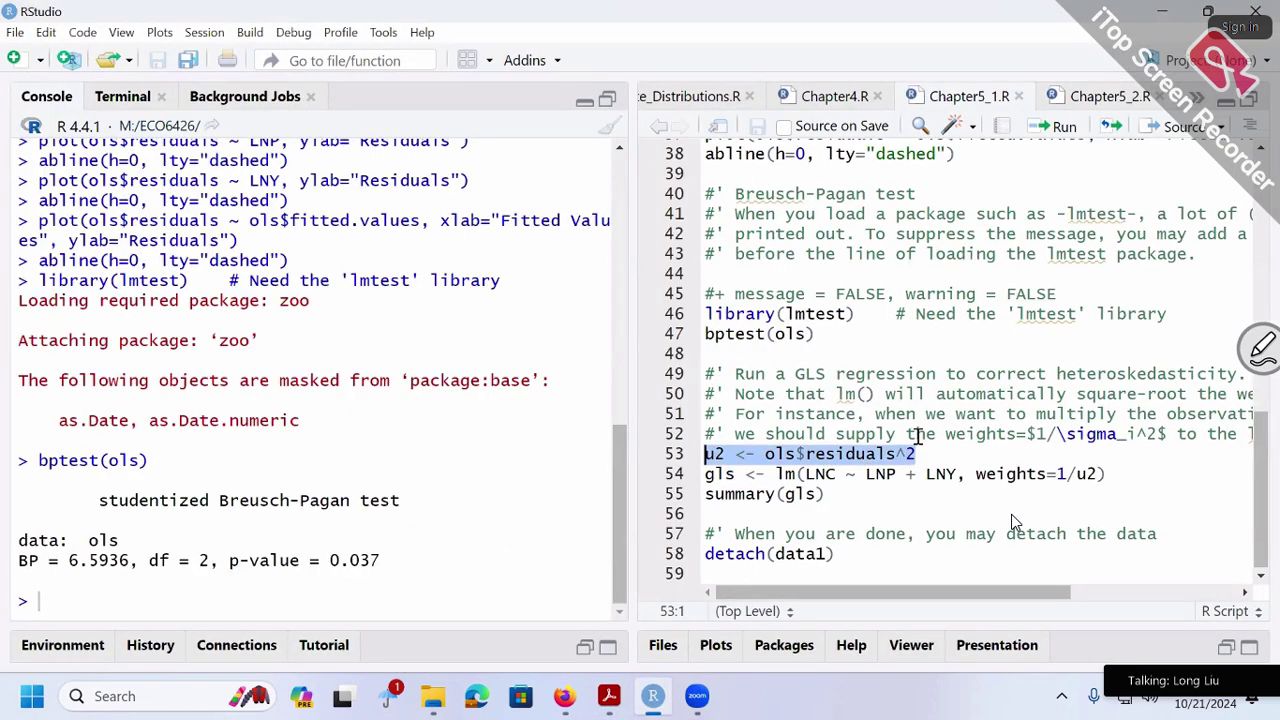
left_click(1060, 127)
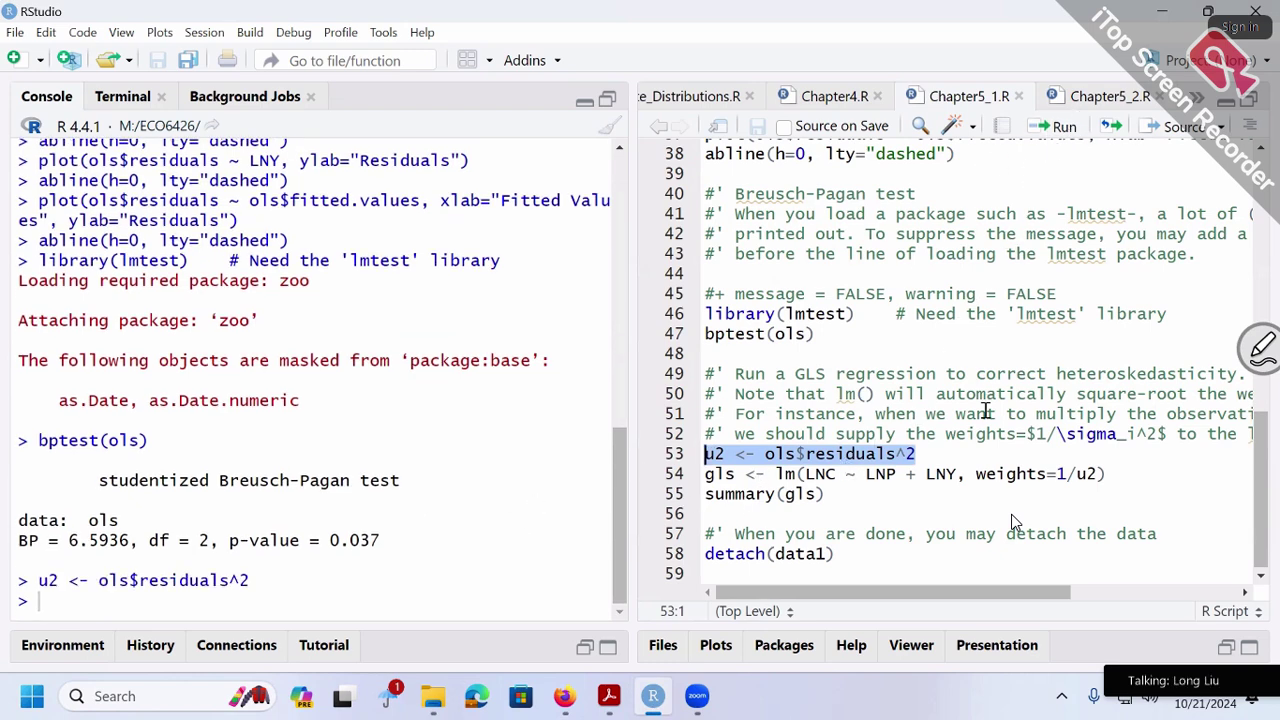
Step: Mark lm(LNC ~ LNP + LNY and u2 in the GLS code, then compare it with Step 2 in the book in Acrobat
left_click_drag(860, 494, 720, 488)
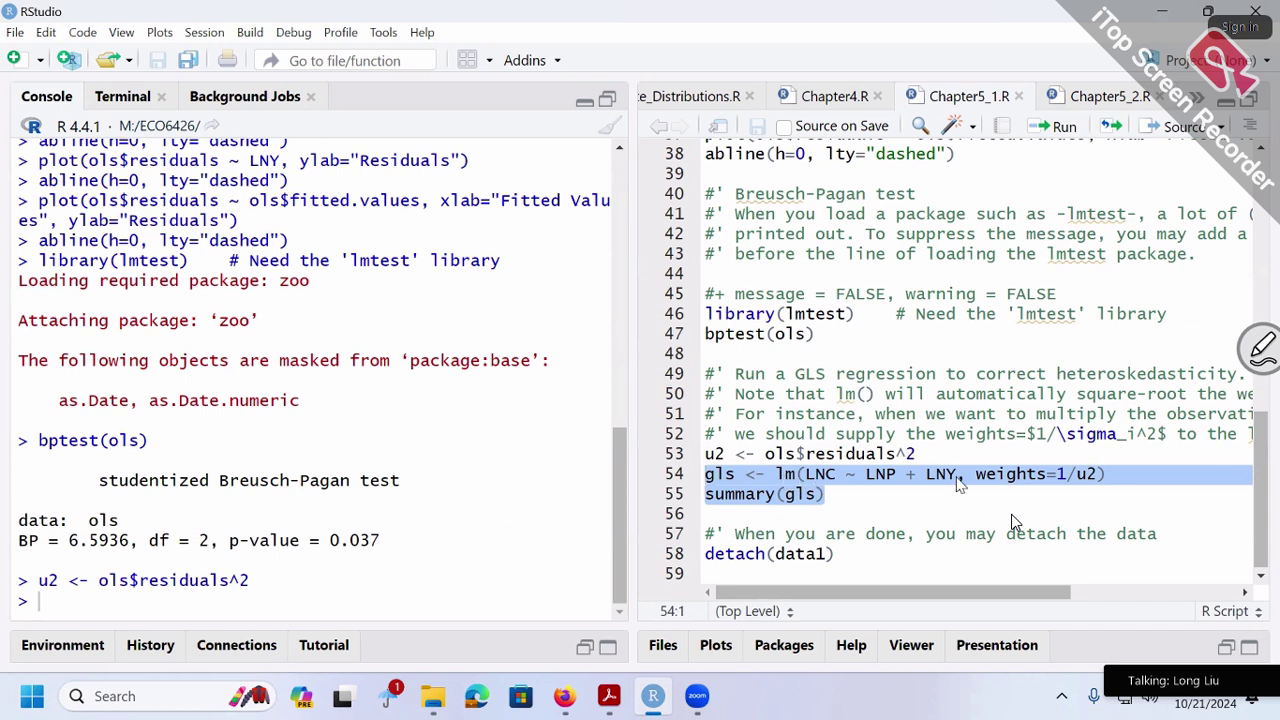
left_click_drag(958, 480, 775, 474)
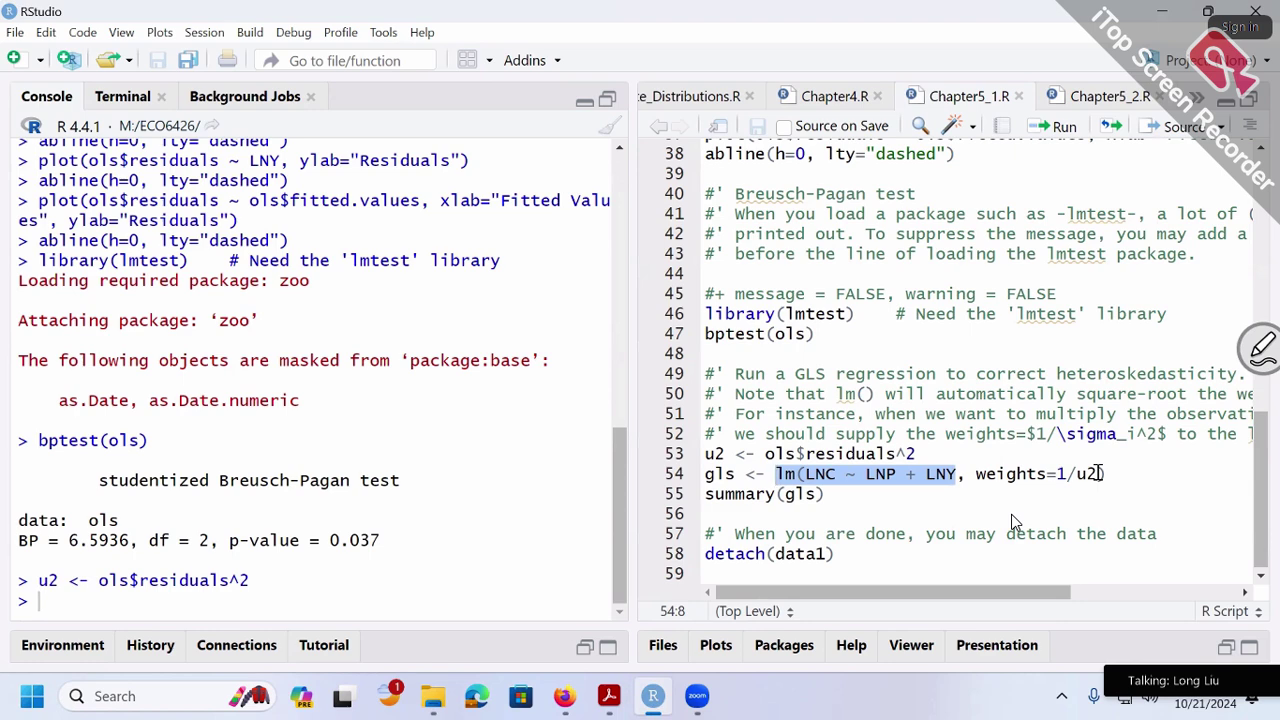
left_click_drag(1077, 474, 1095, 477)
left_click_drag(724, 455, 705, 455)
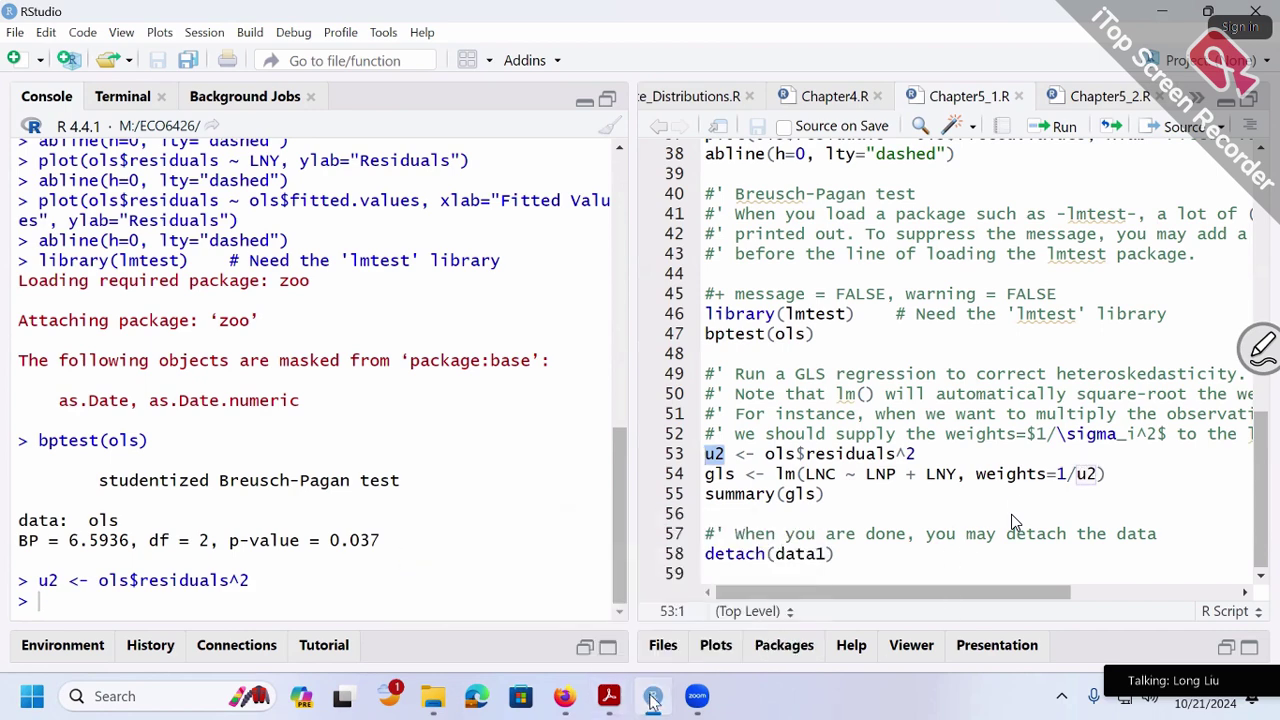
key("alt+Tab")
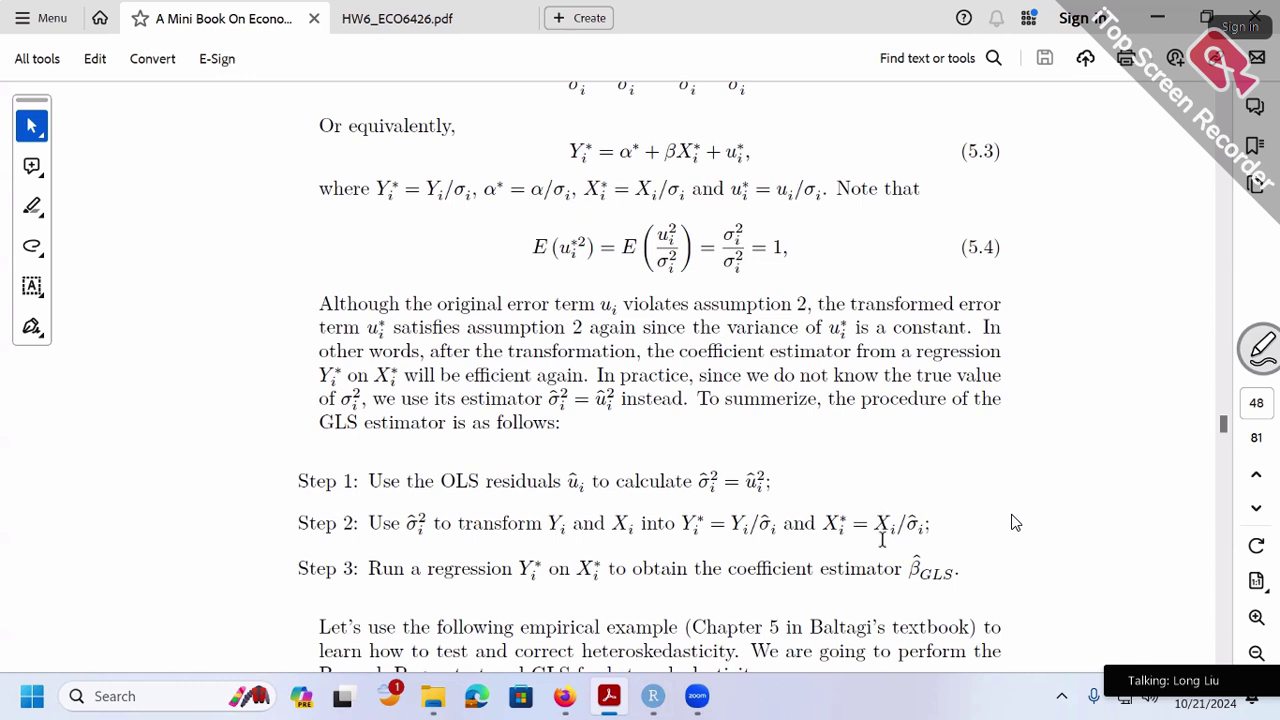
Step: Return to RStudio and run lines 54–55 to fit gls with weights=1/u2 and print its summary
key("alt+Tab")
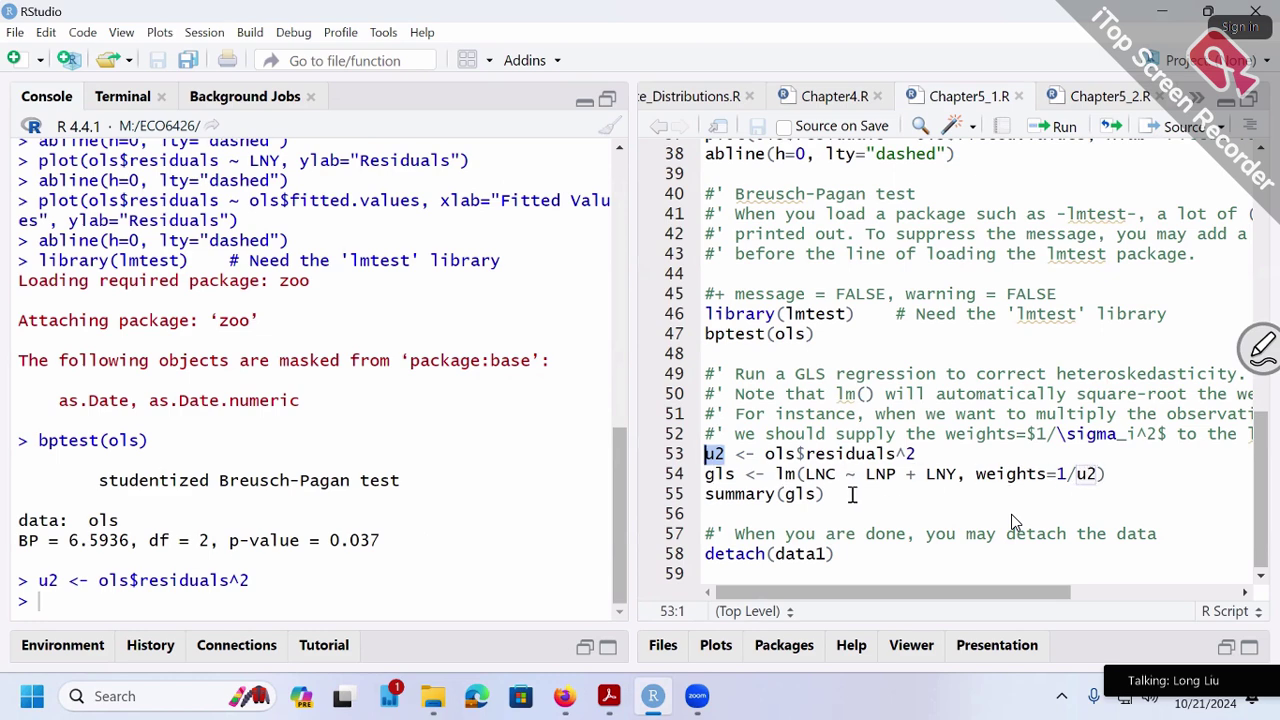
left_click_drag(852, 494, 702, 485)
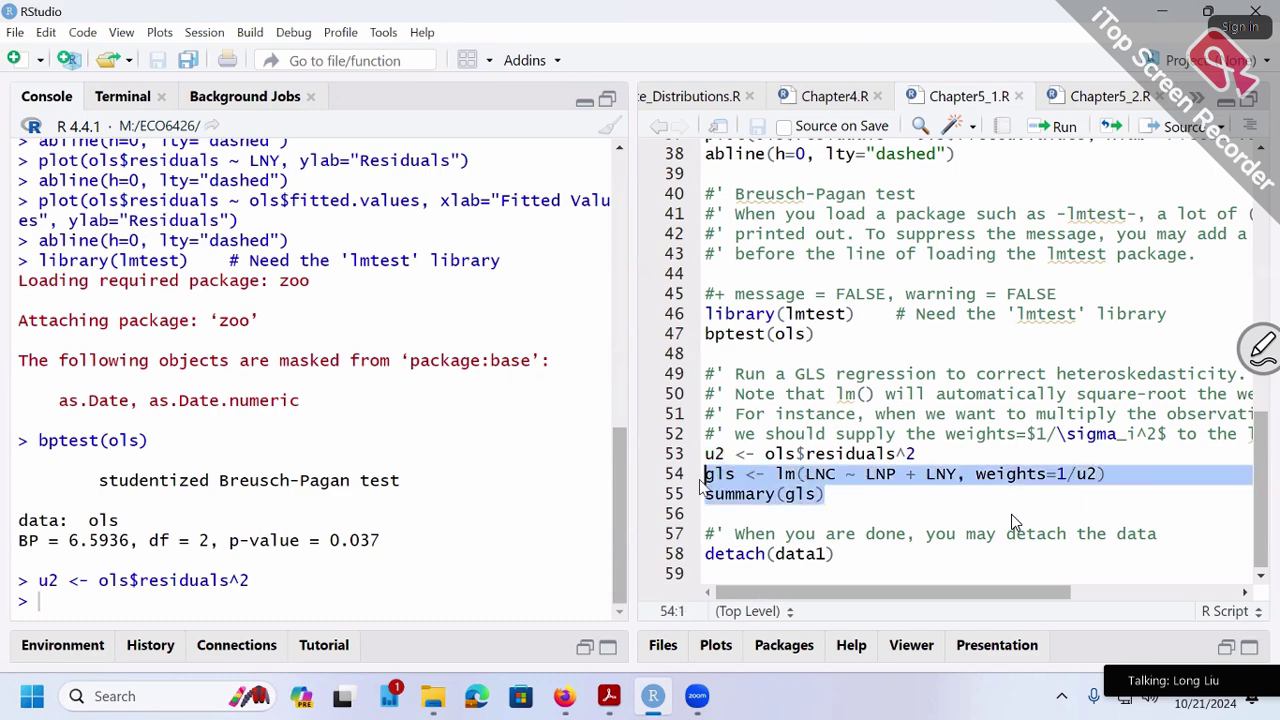
left_click(1045, 132)
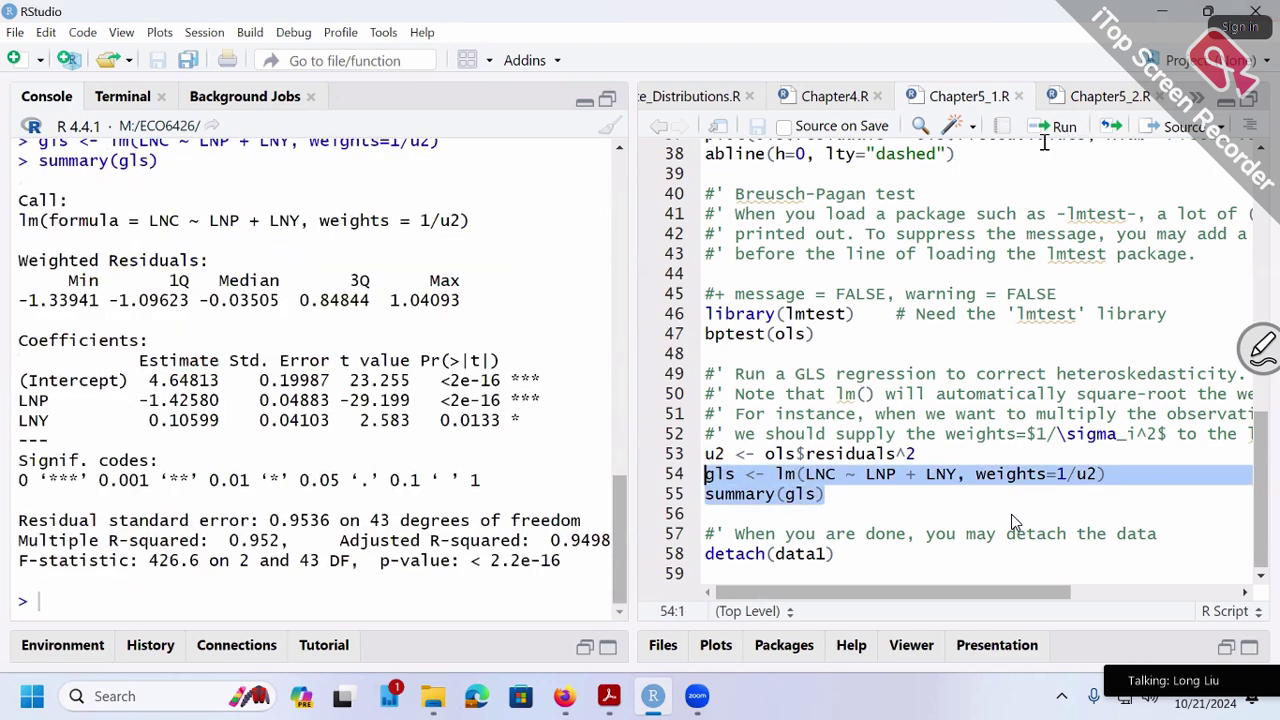
Step: Mark the lm function, the weights argument and the object name gls in the executed GLS command in the console
scroll(410, 415, "up", 3)
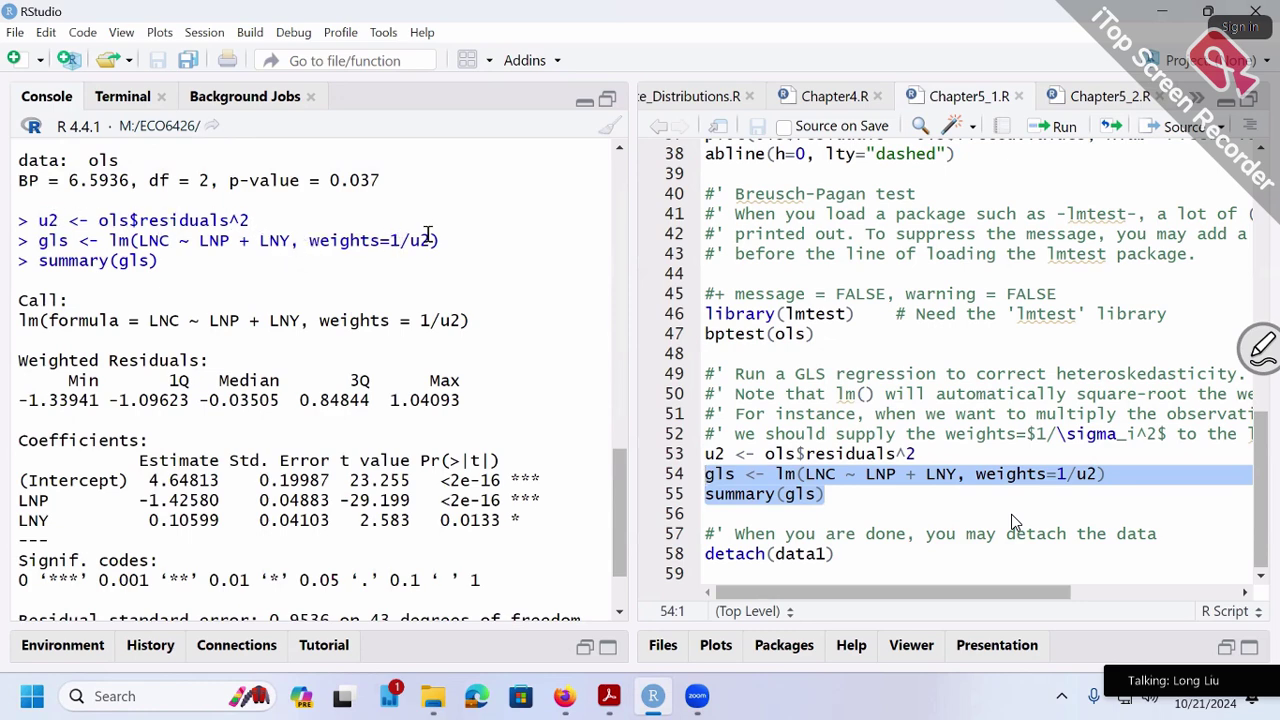
double_click(116, 242)
left_click_drag(329, 242, 400, 242)
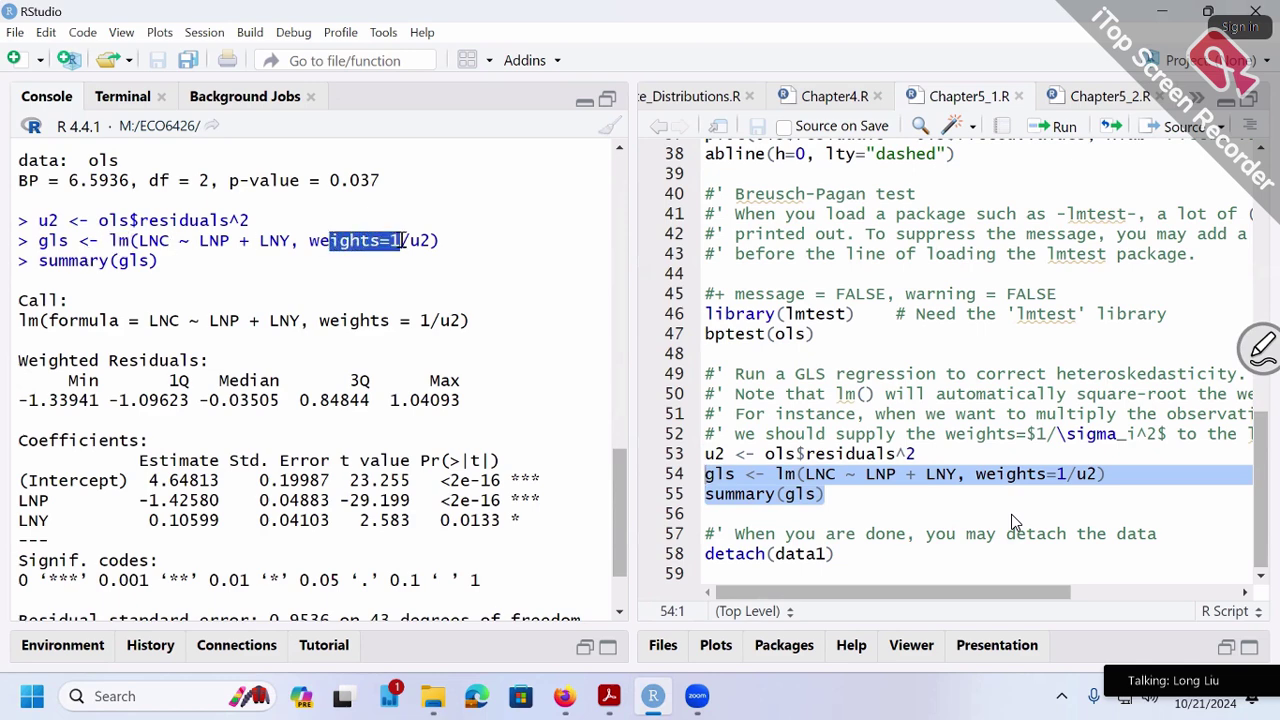
left_click_drag(68, 242, 42, 245)
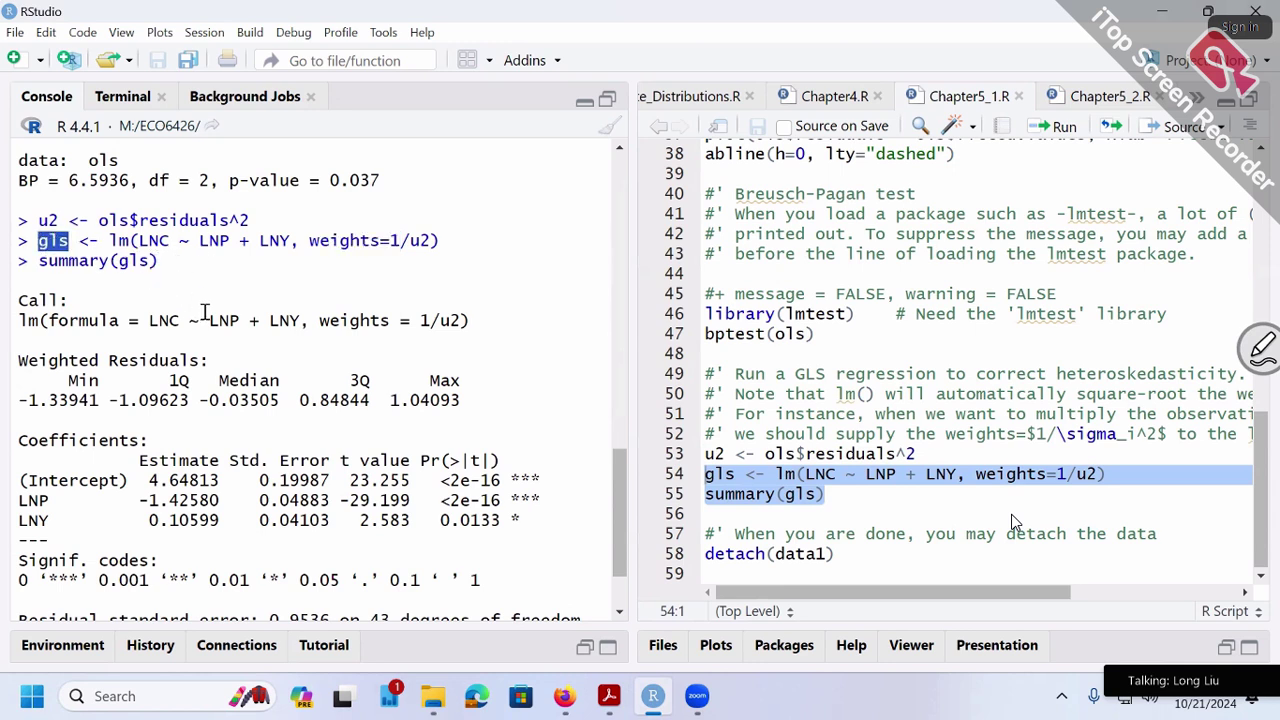
Step: Mark the significance star, the estimate and the p-value of LNY in the GLS coefficients table
left_click_drag(505, 521, 526, 521)
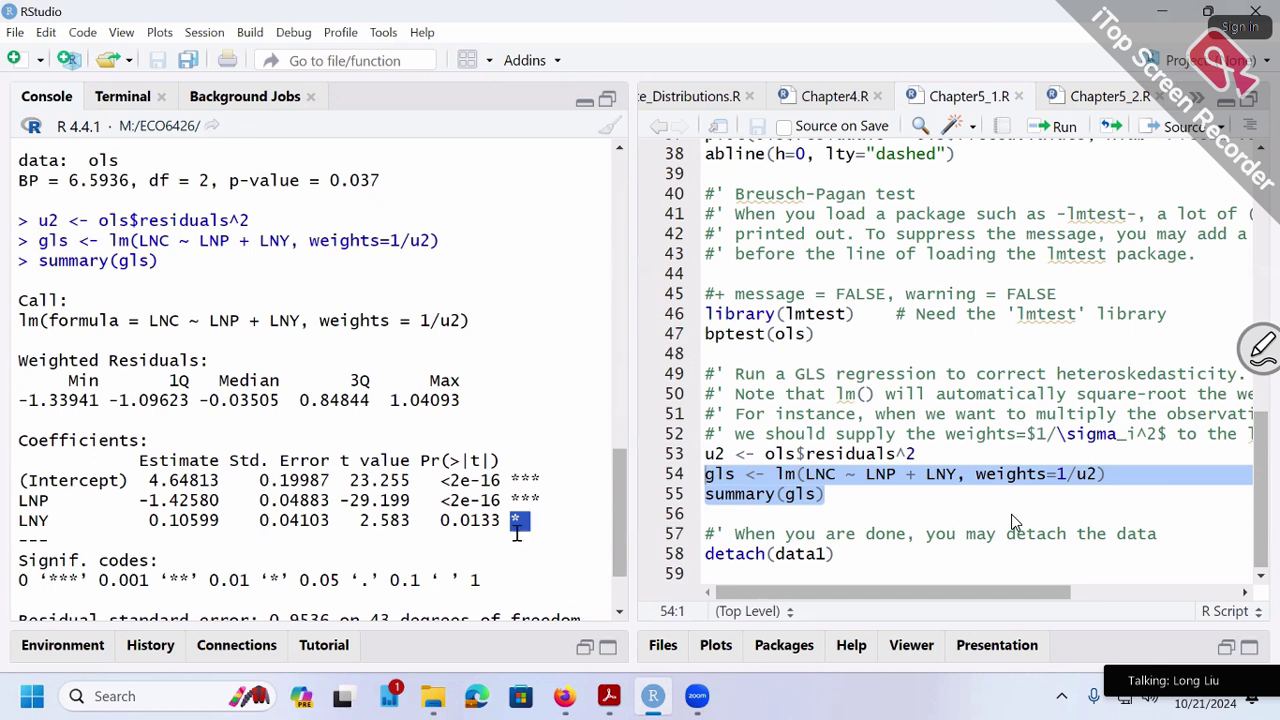
left_click_drag(149, 520, 229, 520)
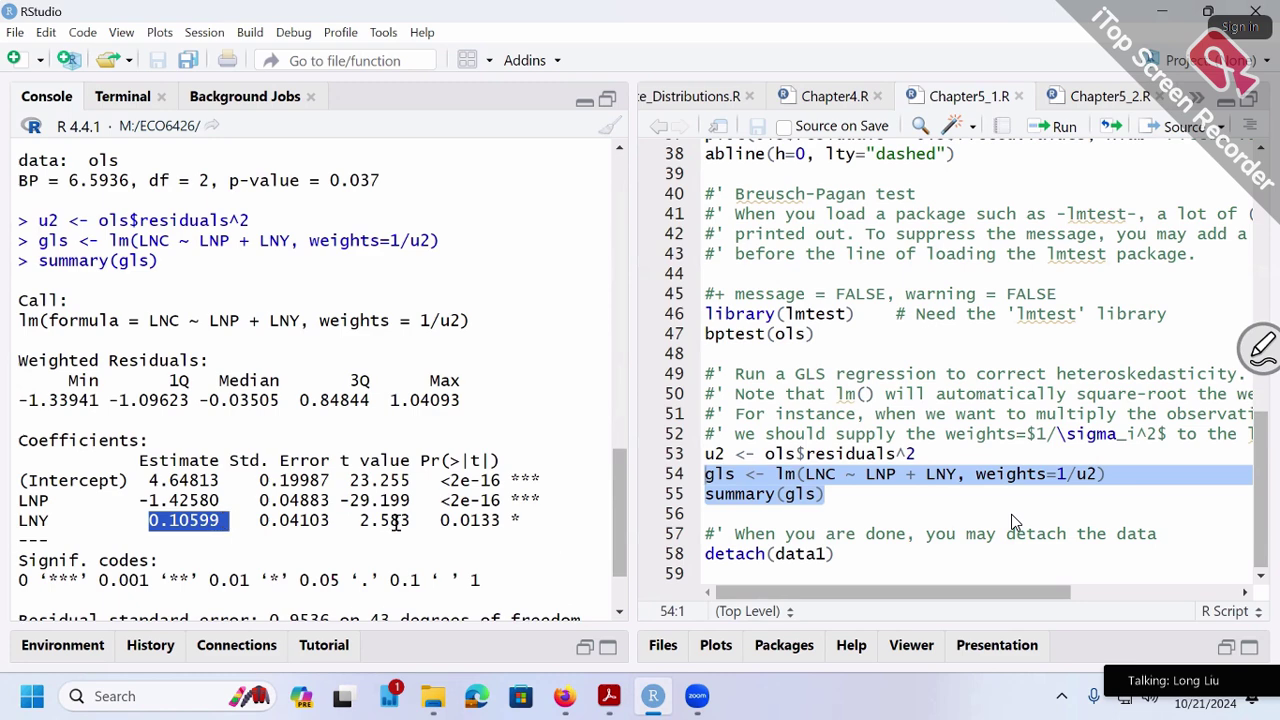
left_click_drag(440, 520, 502, 520)
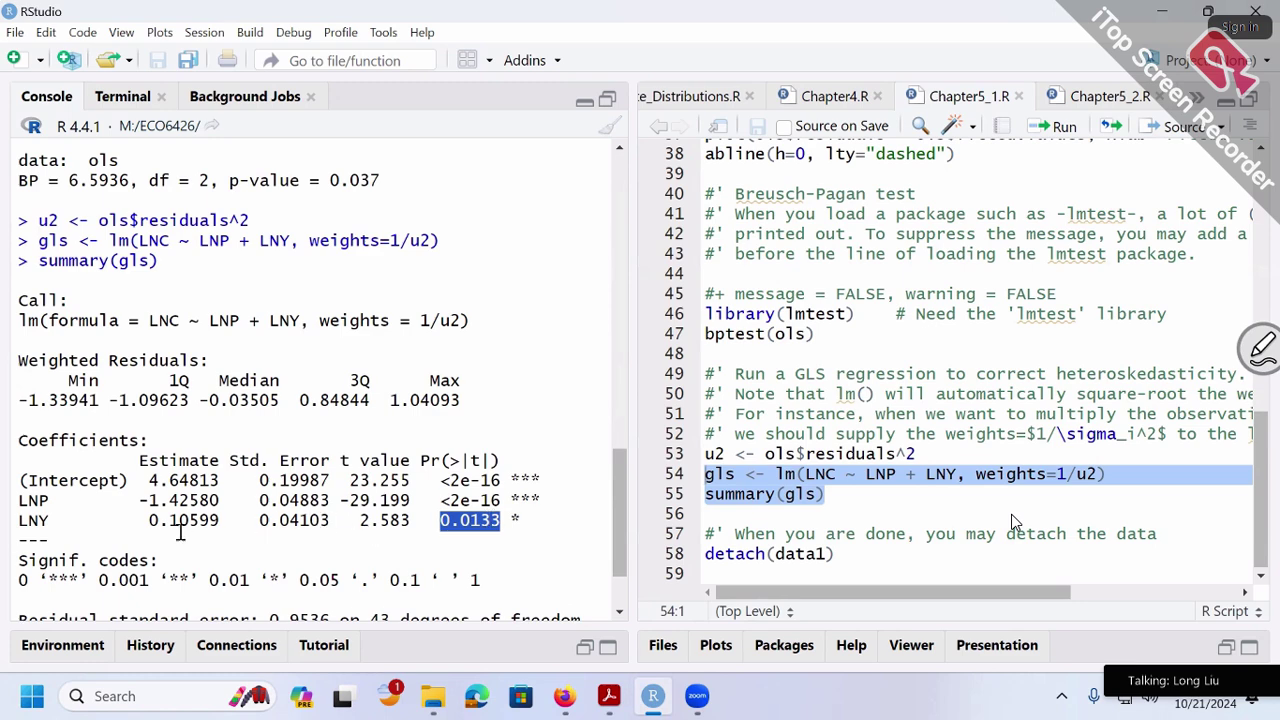
Step: Mark the LNY estimate in the GLS coefficients table, then the LNY values in the earlier OLS coefficients table for comparison
left_click_drag(219, 521, 148, 527)
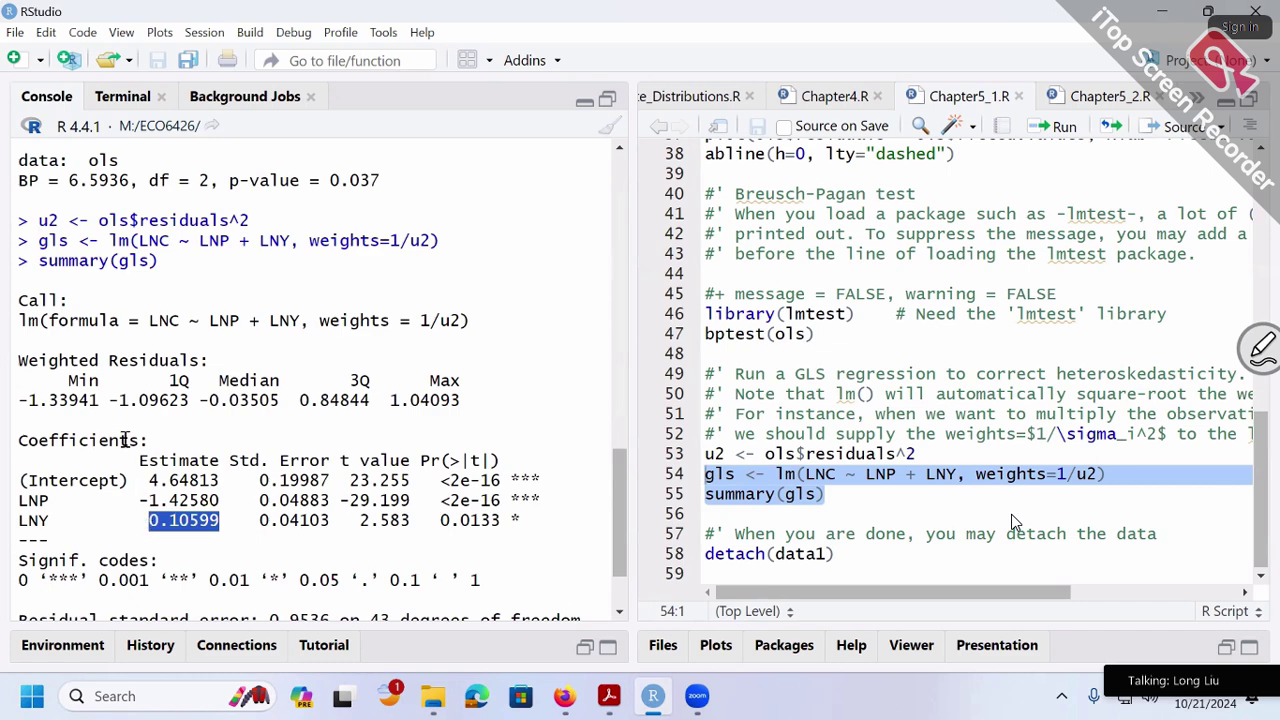
scroll(152, 385, "up", 10)
scroll(152, 385, "up", 4)
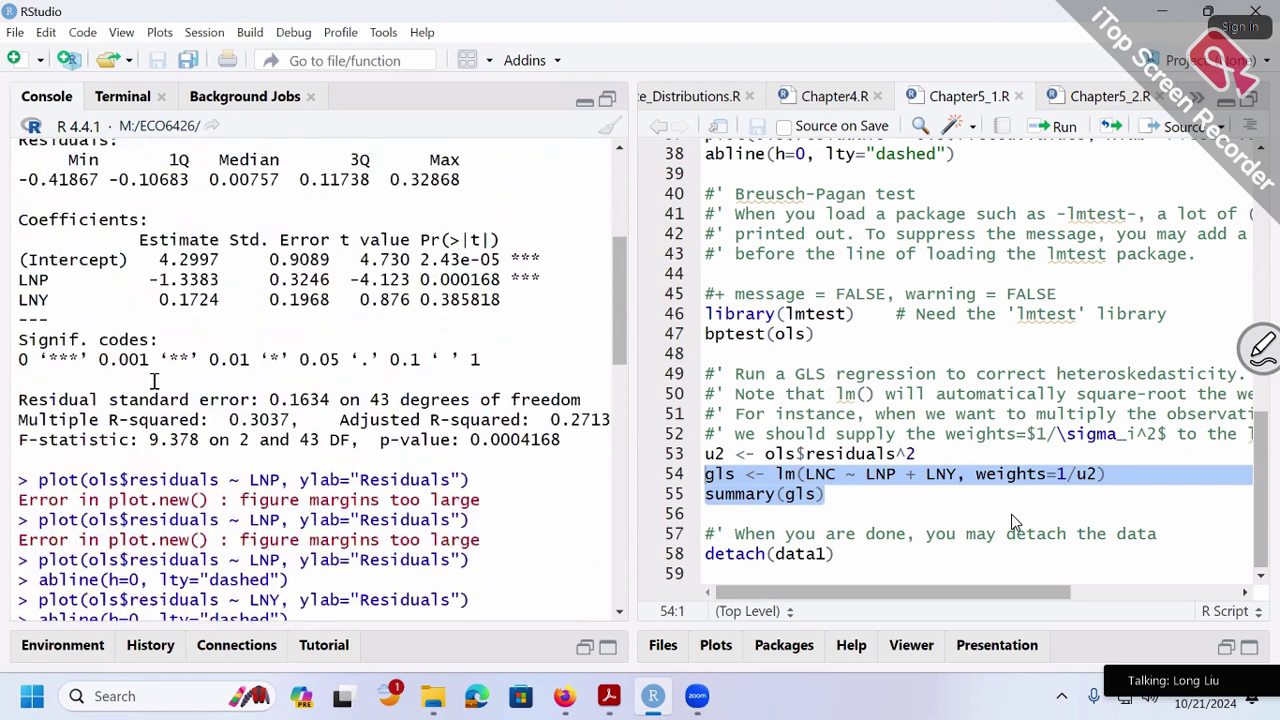
left_click_drag(533, 300, 156, 300)
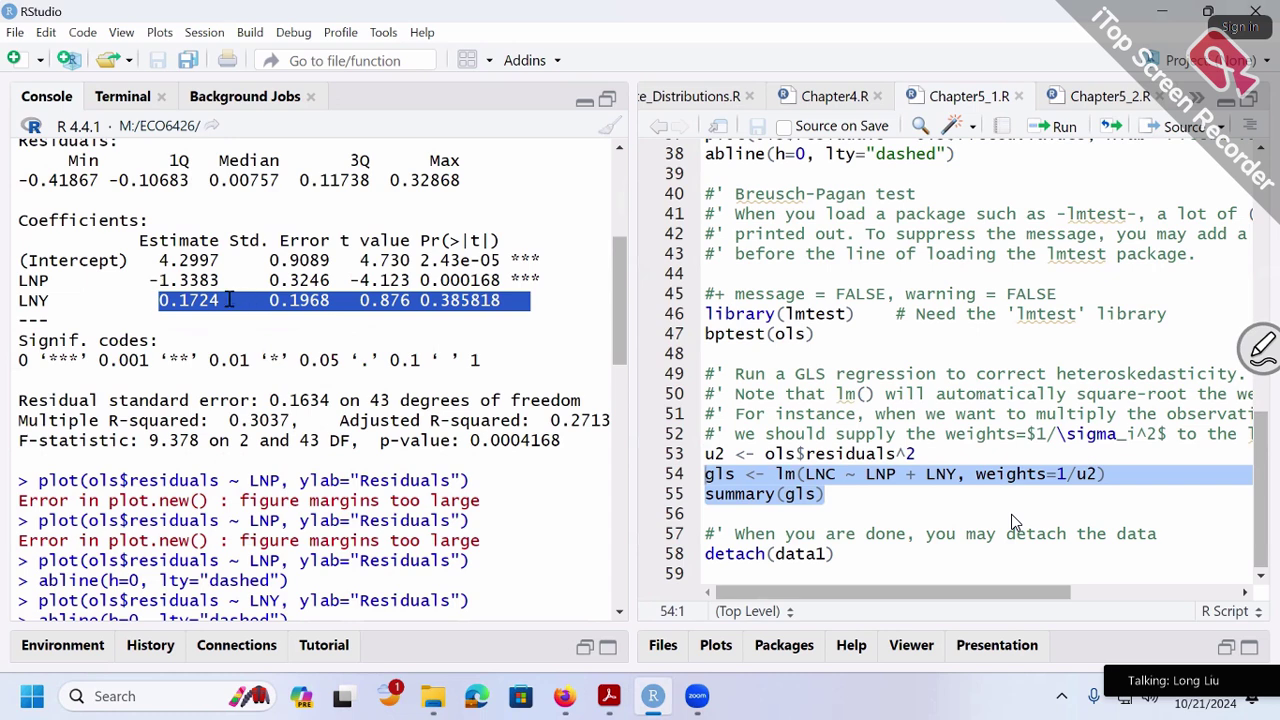
scroll(250, 296, "up", 2)
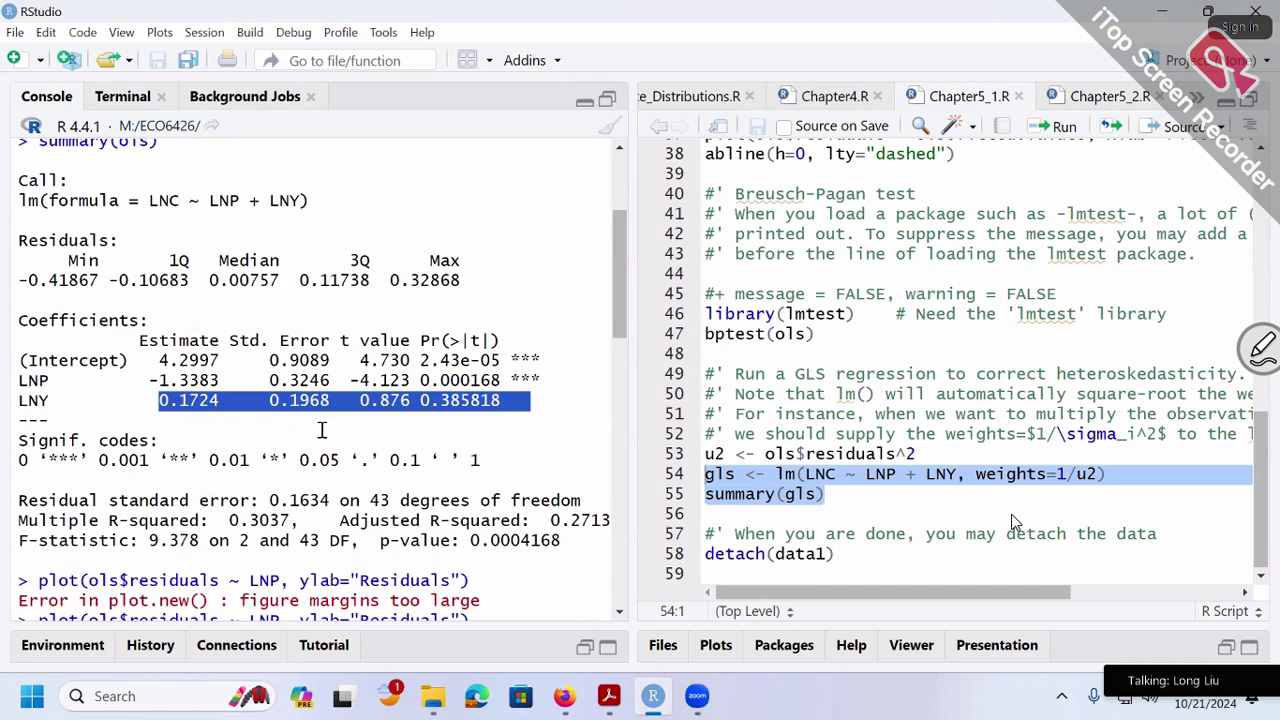
Step: Return to the end of the GLS summary and mark the whole LNY row, then clear the marking
key("ctrl+Return")
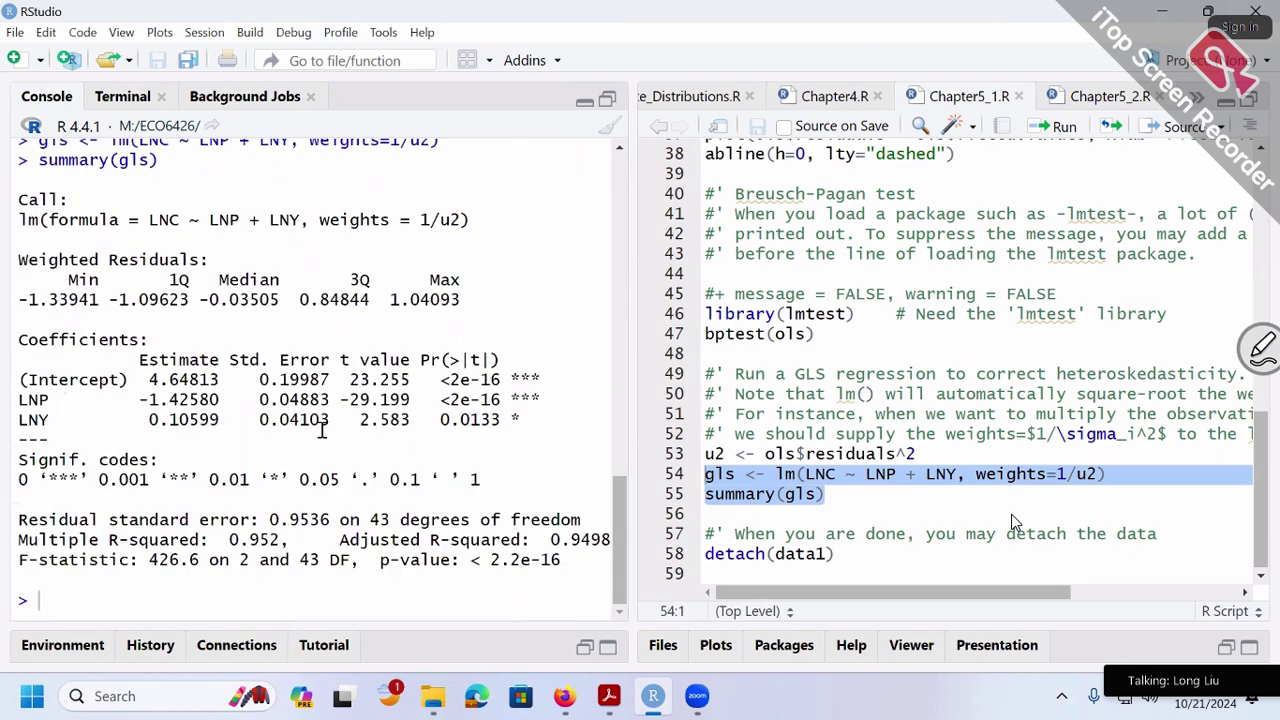
left_click_drag(534, 420, 18, 420)
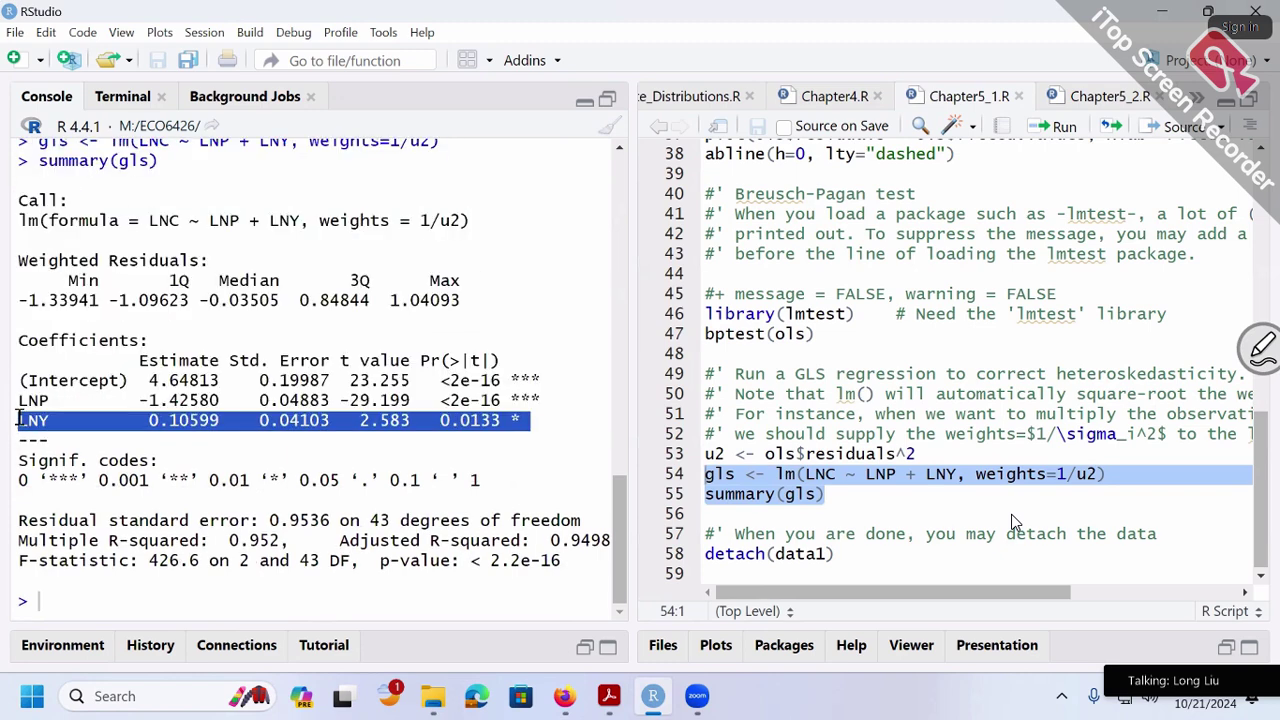
left_click(143, 408)
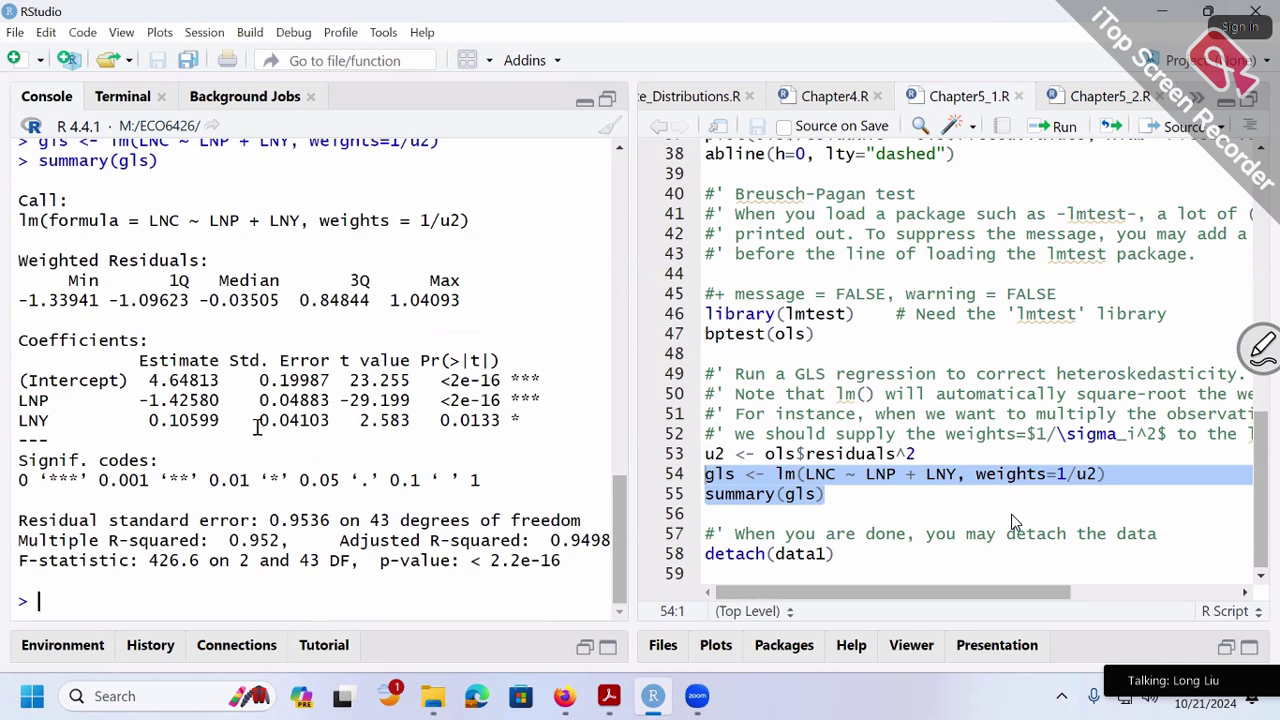
Step: Compare the standard error of LNY between the GLS and OLS coefficients tables by marking it in each
left_click_drag(259, 421, 331, 422)
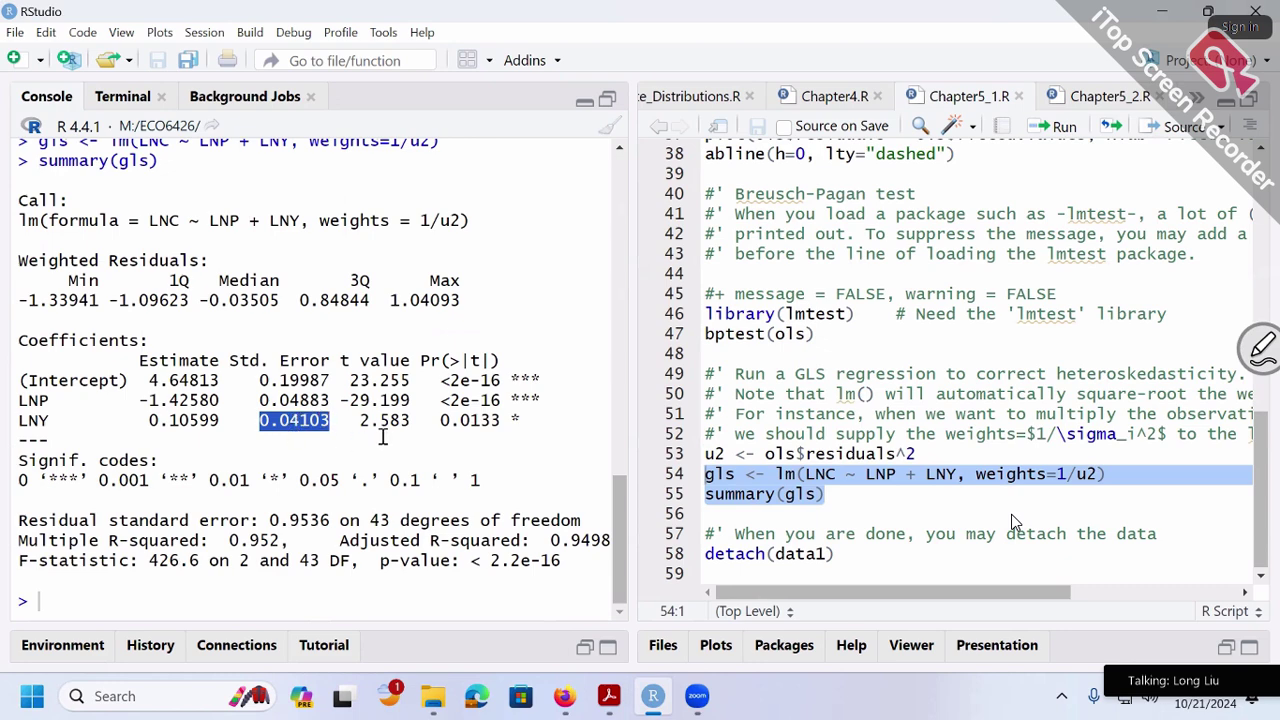
scroll(383, 440, "up", 7)
scroll(383, 430, "up", 8)
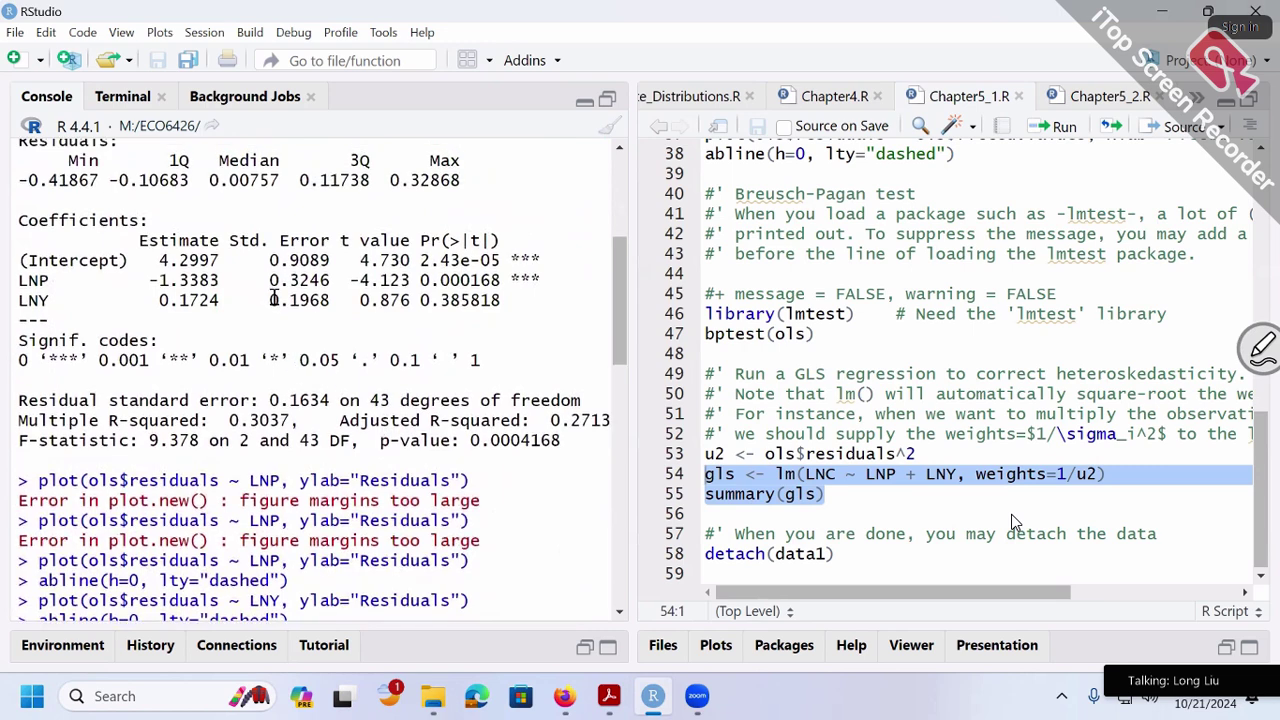
left_click_drag(268, 300, 308, 300)
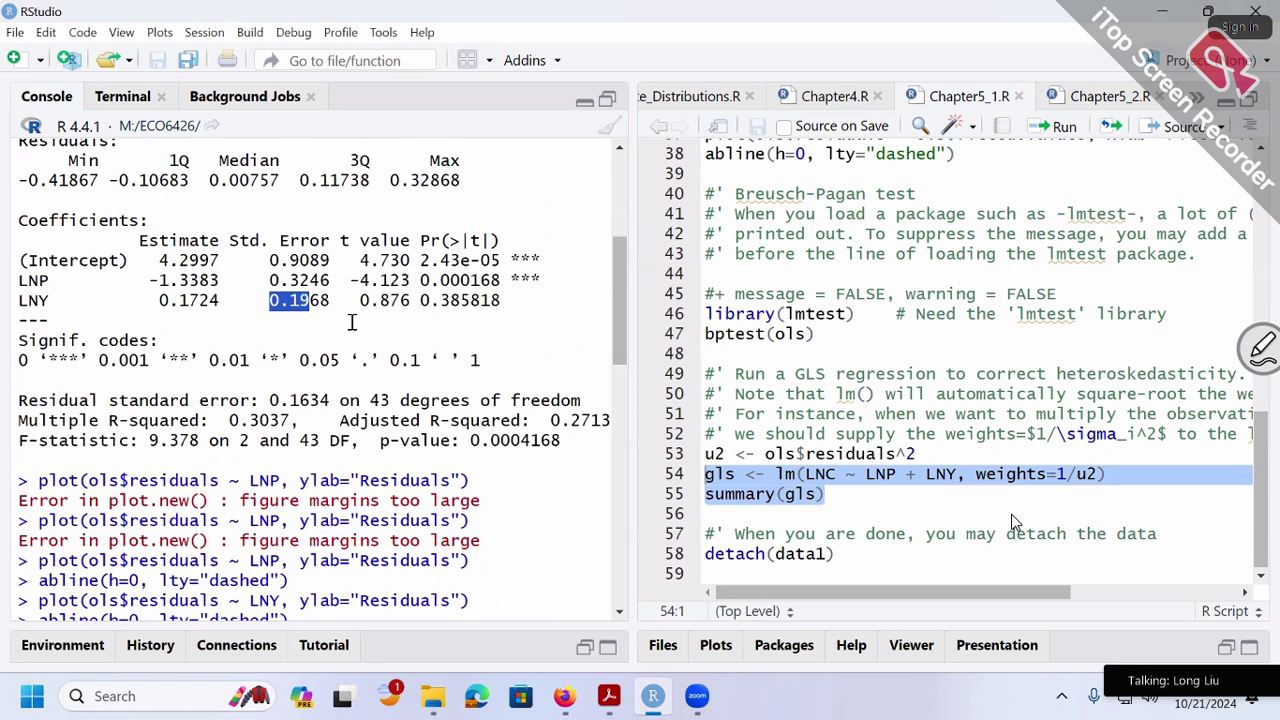
Step: Go back to the GLS coefficients table and mark the standard error, t value and p-value of LNY in turn
scroll(359, 291, "down", 10)
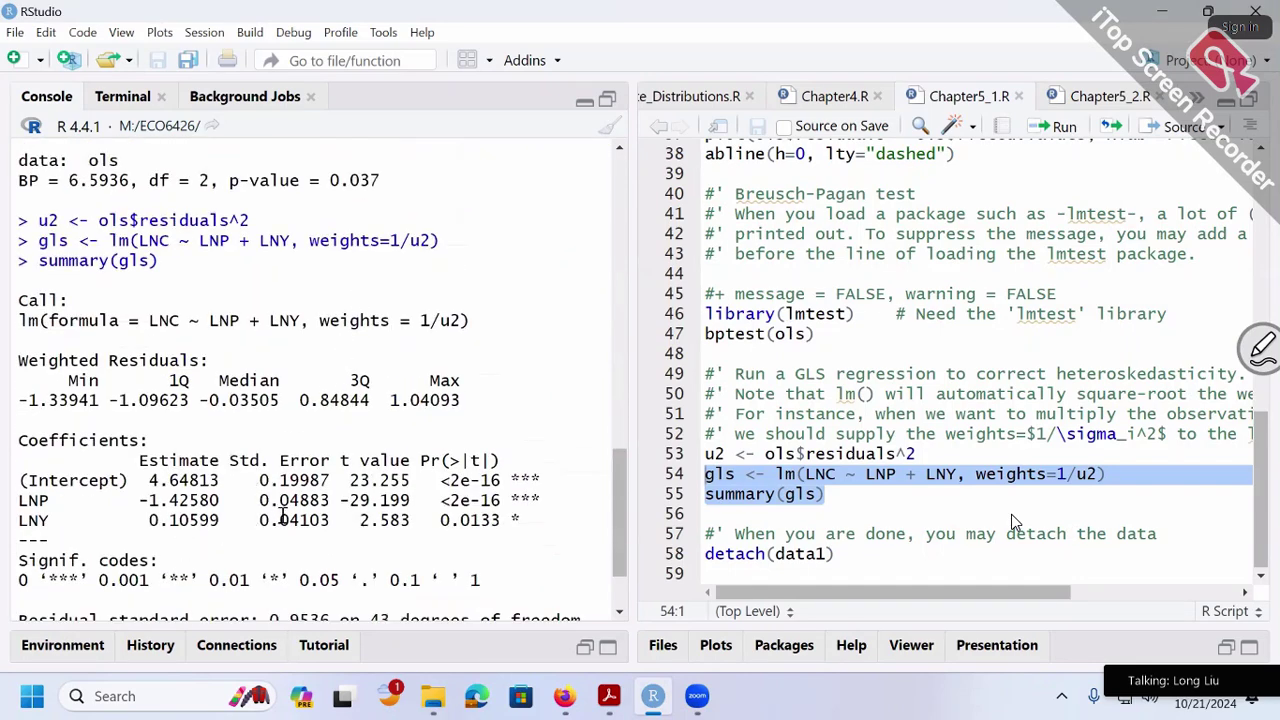
left_click_drag(261, 520, 314, 541)
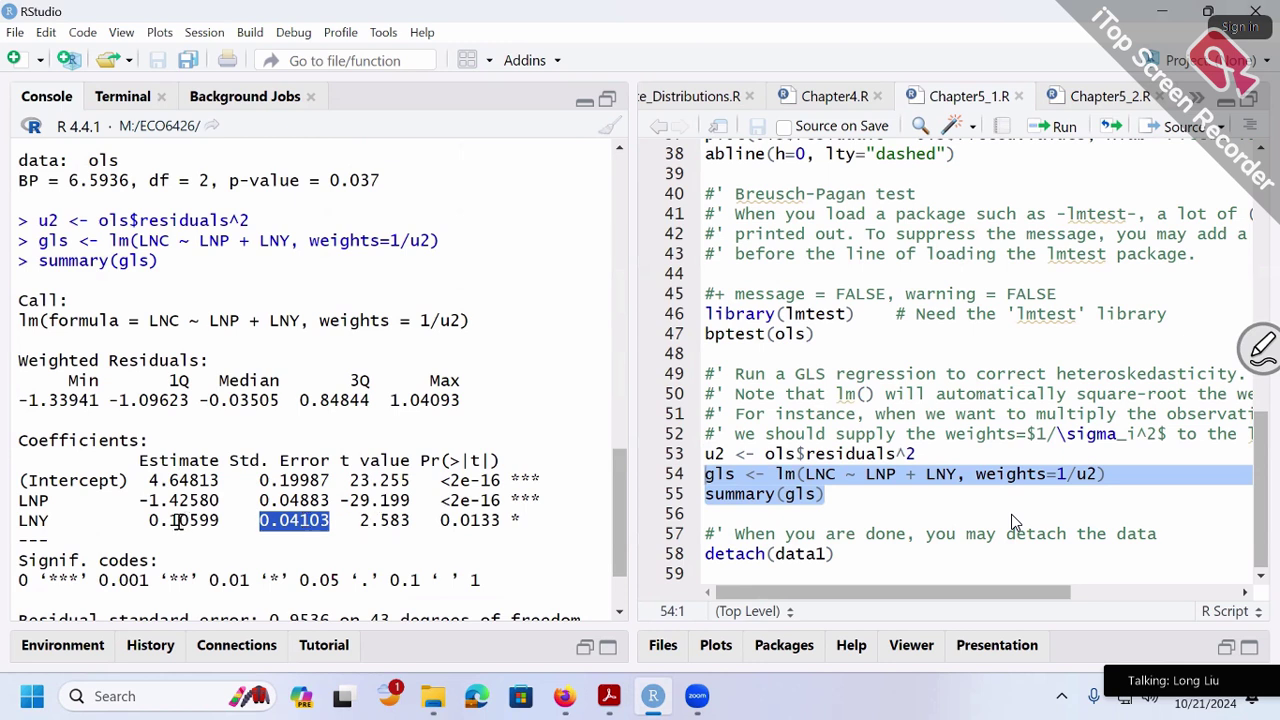
left_click_drag(358, 520, 413, 524)
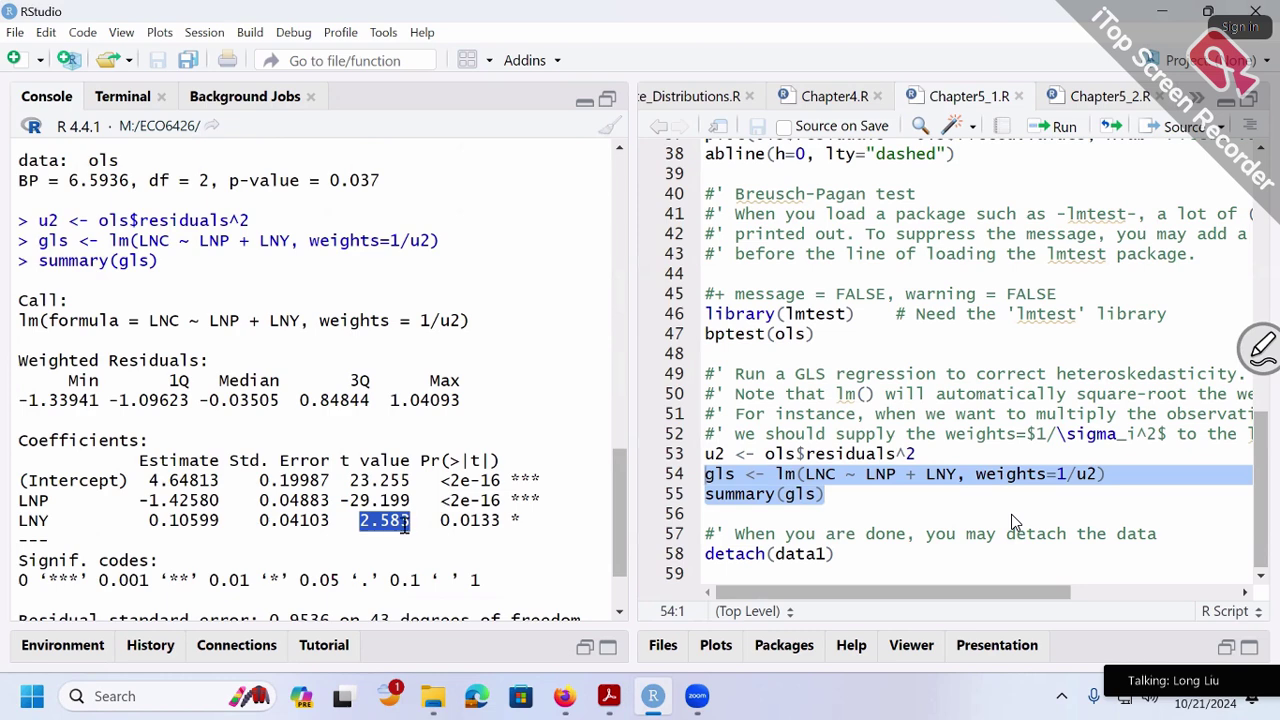
left_click_drag(441, 522, 510, 519)
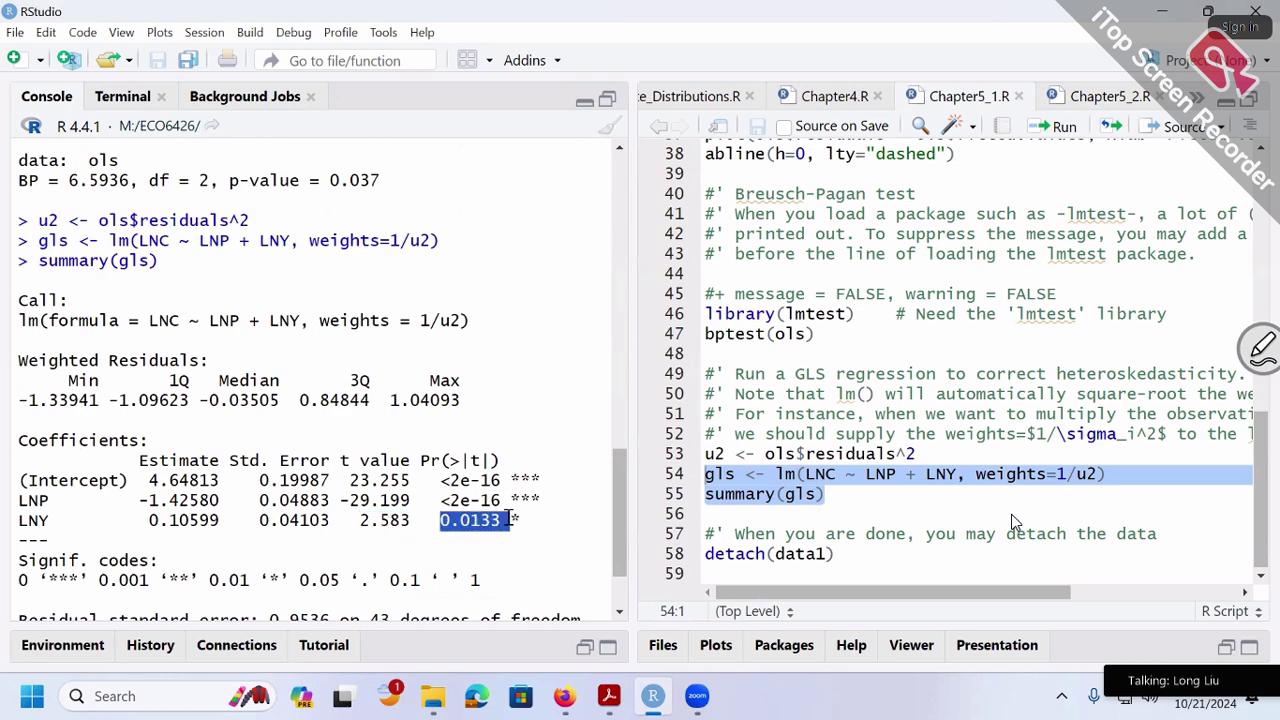